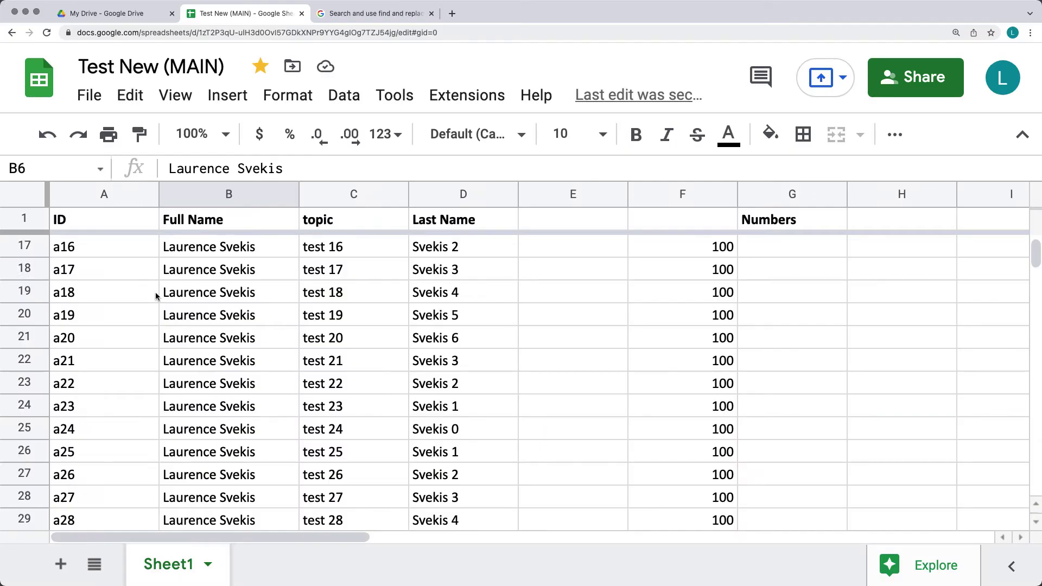
Hide columns B through D and unhide them again
scroll(156, 293, down, 5)
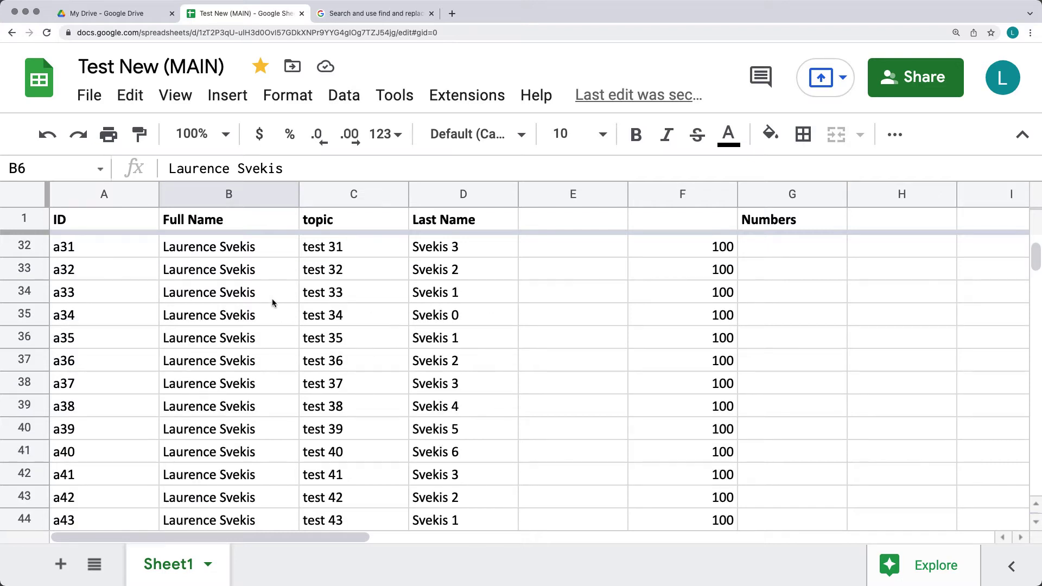
scroll(272, 307, up, 9)
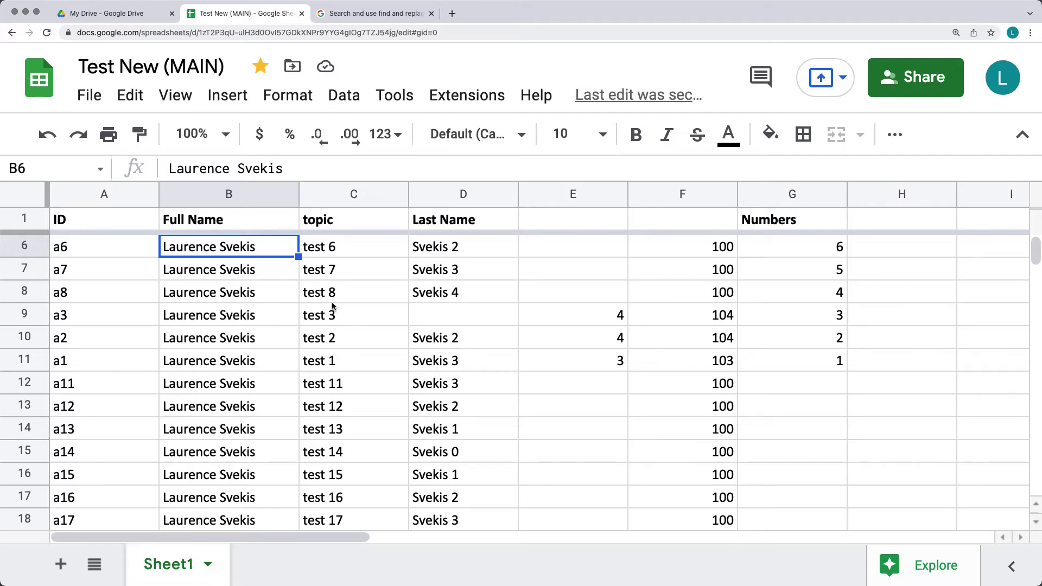
drag(244, 198, 434, 199)
right_click(434, 199)
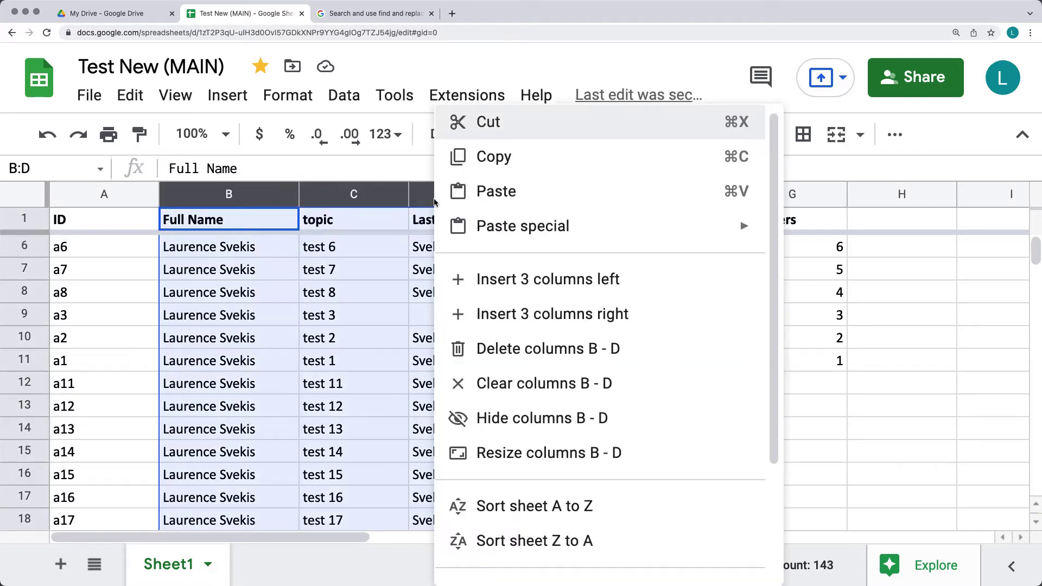
click(535, 413)
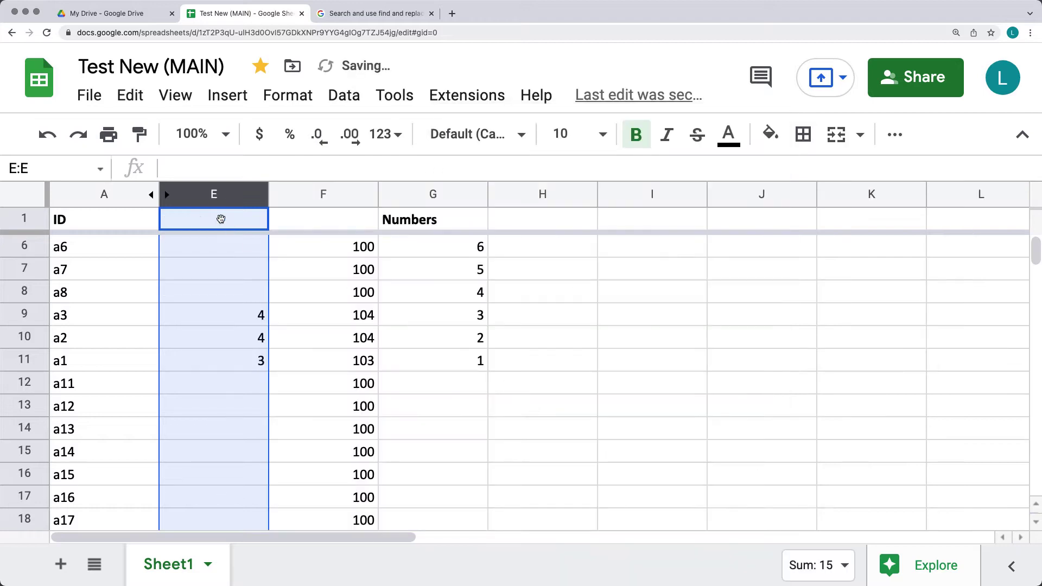
click(165, 190)
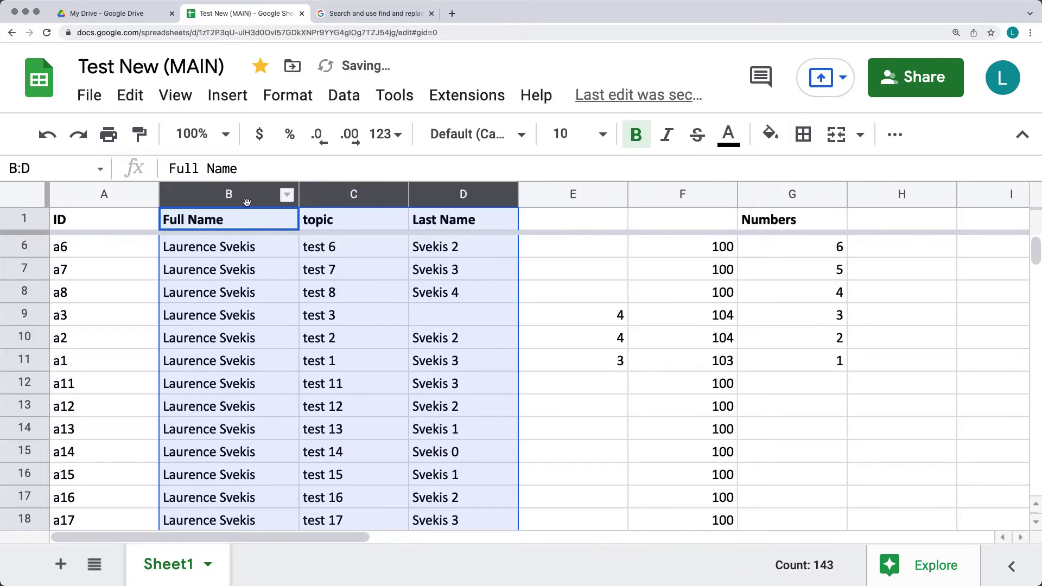
Resize columns B through D to fit their data
right_click(219, 200)
click(361, 453)
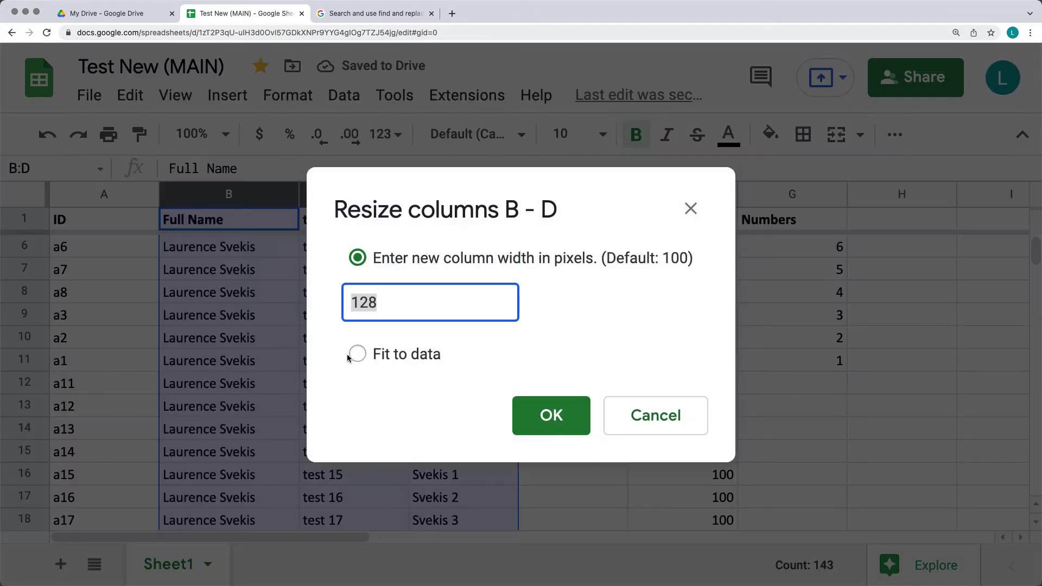
click(357, 354)
click(525, 410)
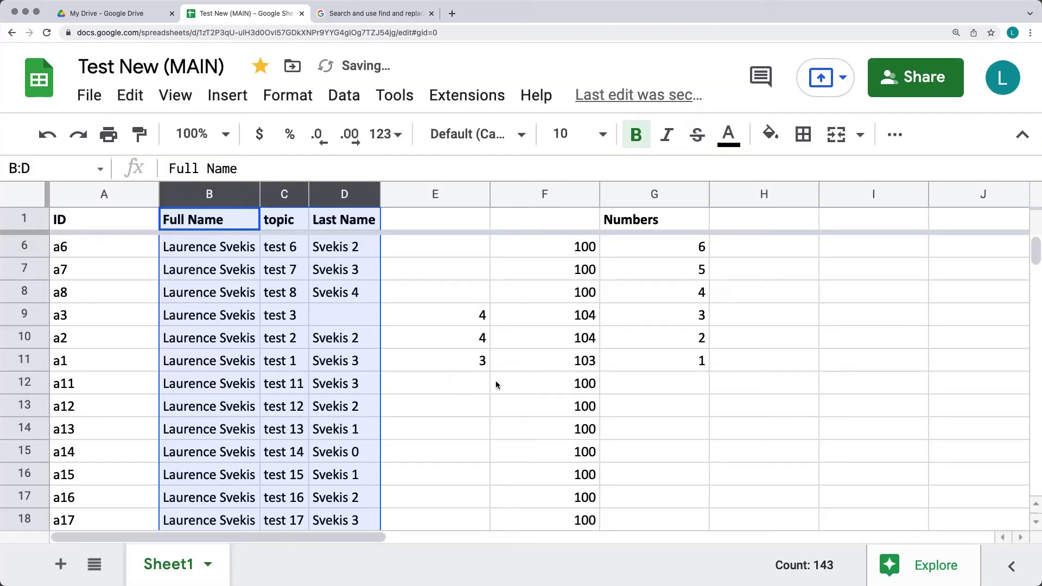
click(668, 383)
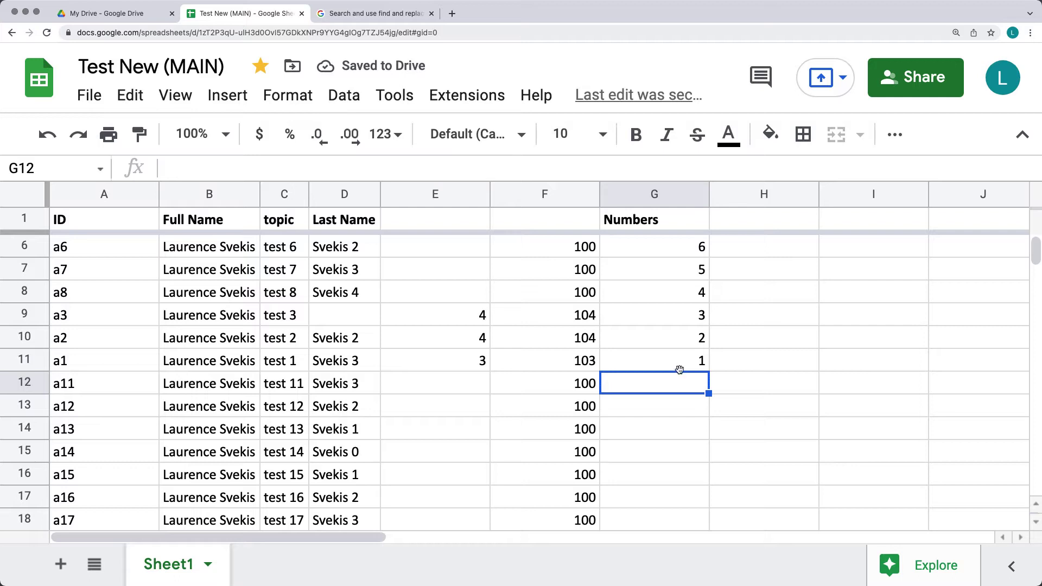
Sort the sheet A to Z by the Numbers column
scroll(689, 260, up, 2)
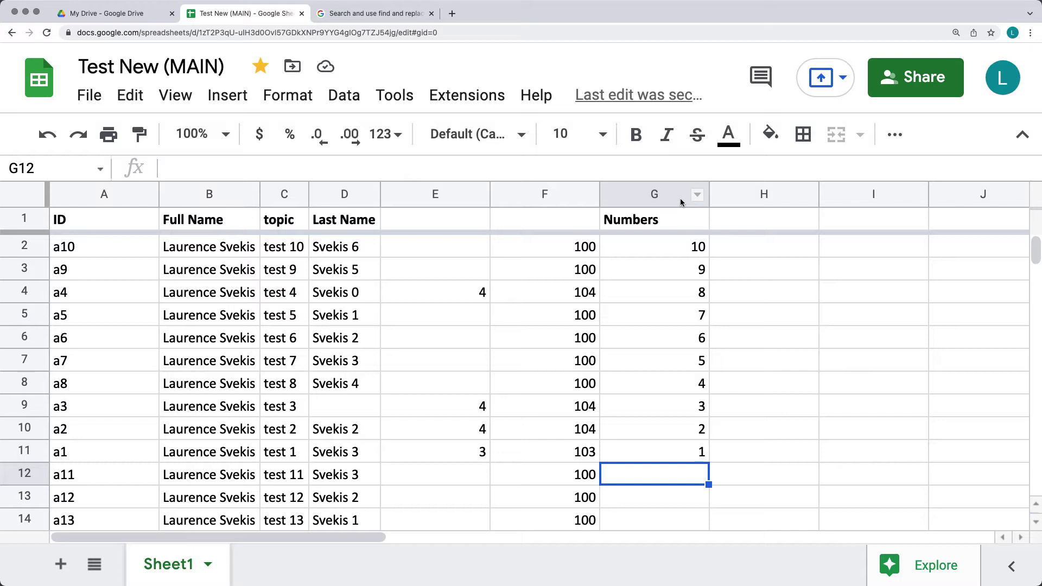
click(697, 196)
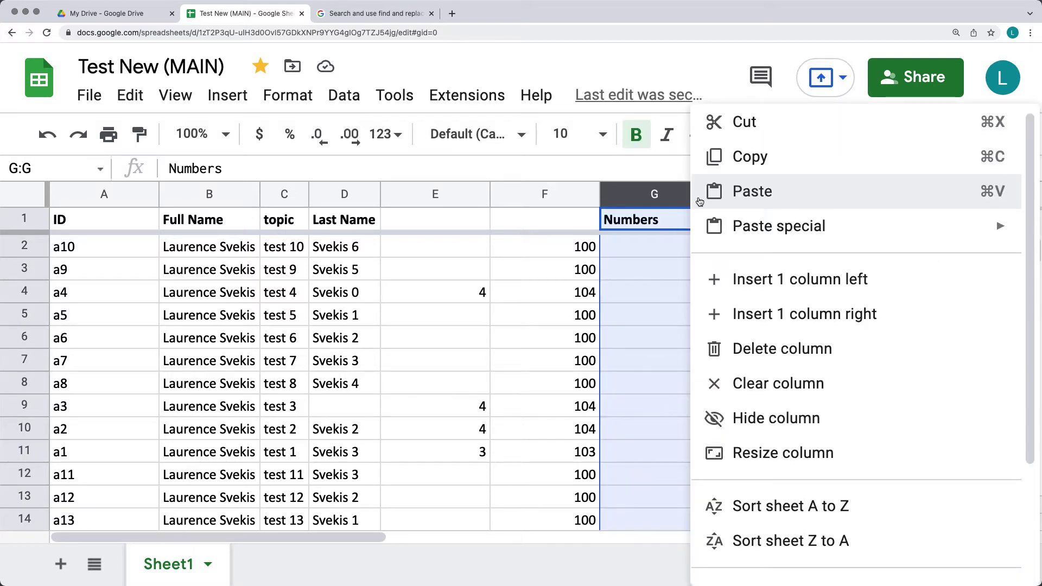
click(823, 497)
click(651, 269)
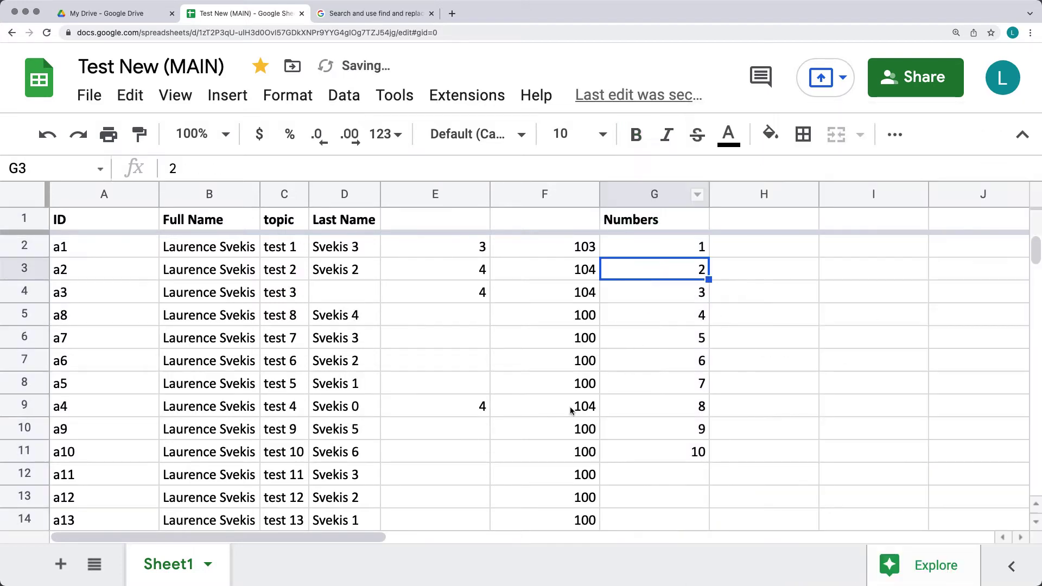
Select columns A through G and open the advanced sorting options for that range
drag(664, 455, 118, 252)
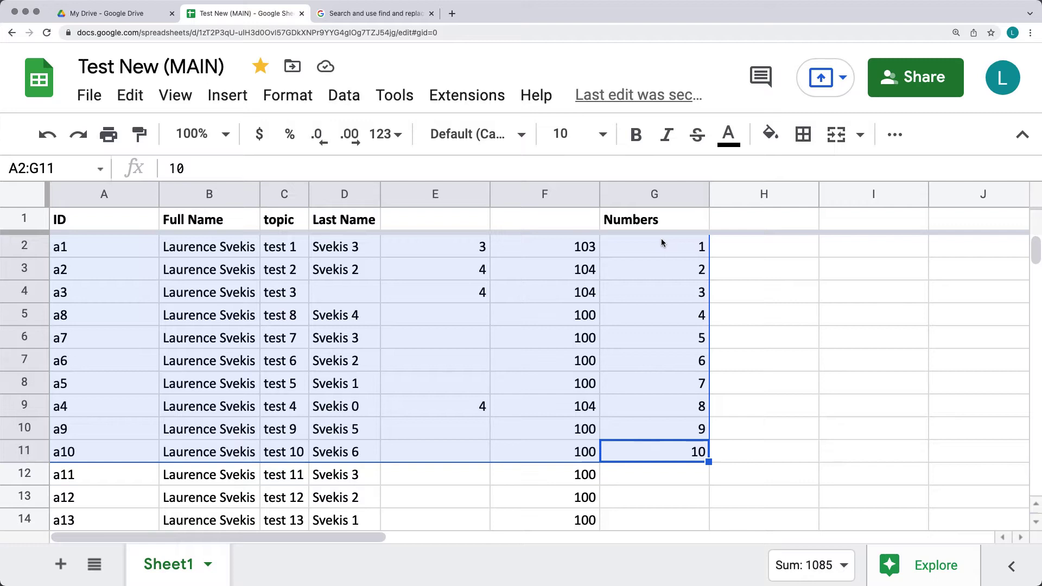
click(686, 292)
click(346, 99)
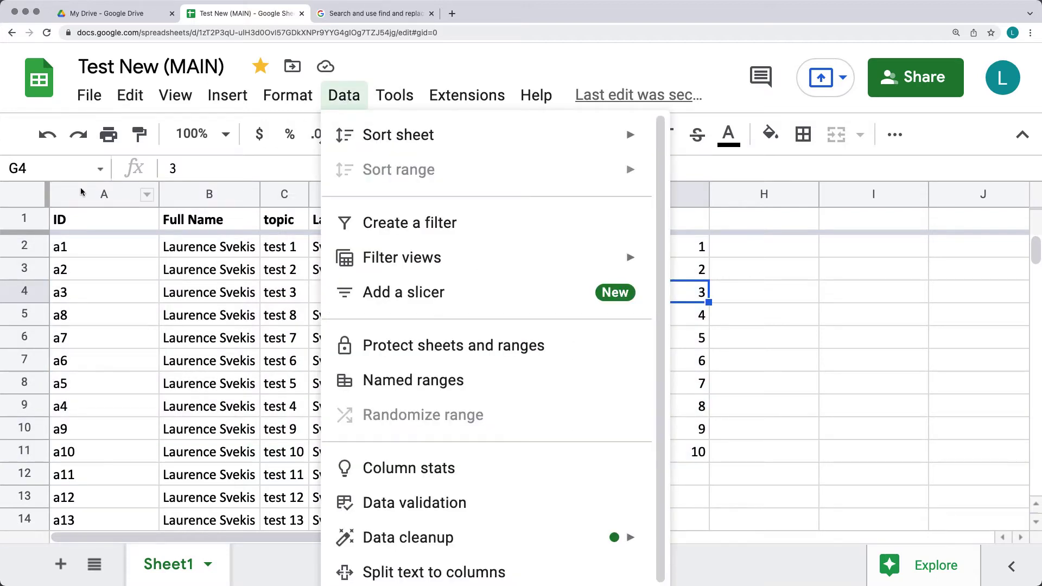
click(103, 194)
shift+click(697, 194)
click(344, 96)
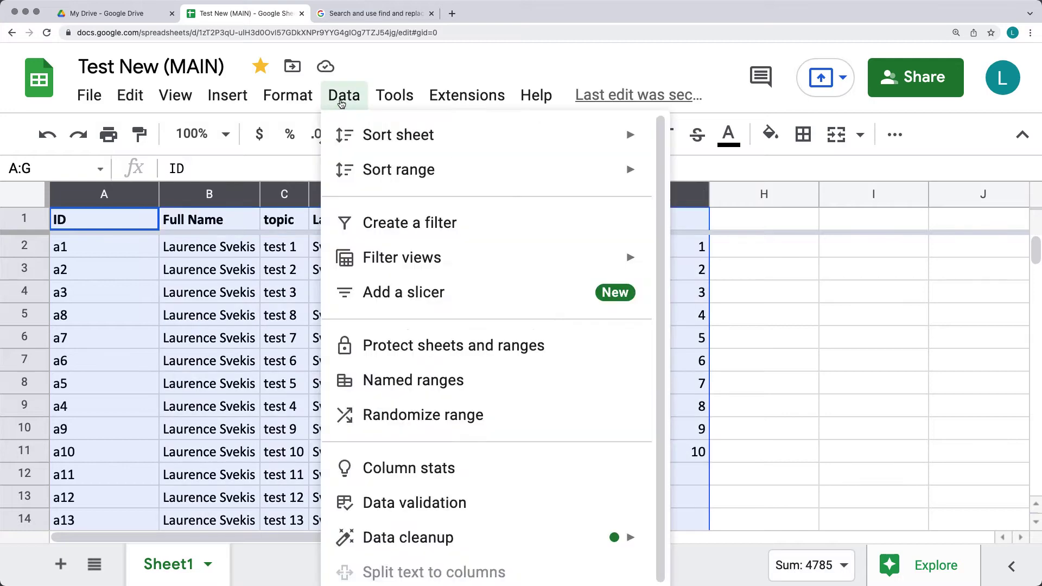
mouse_move(378, 173)
click(777, 266)
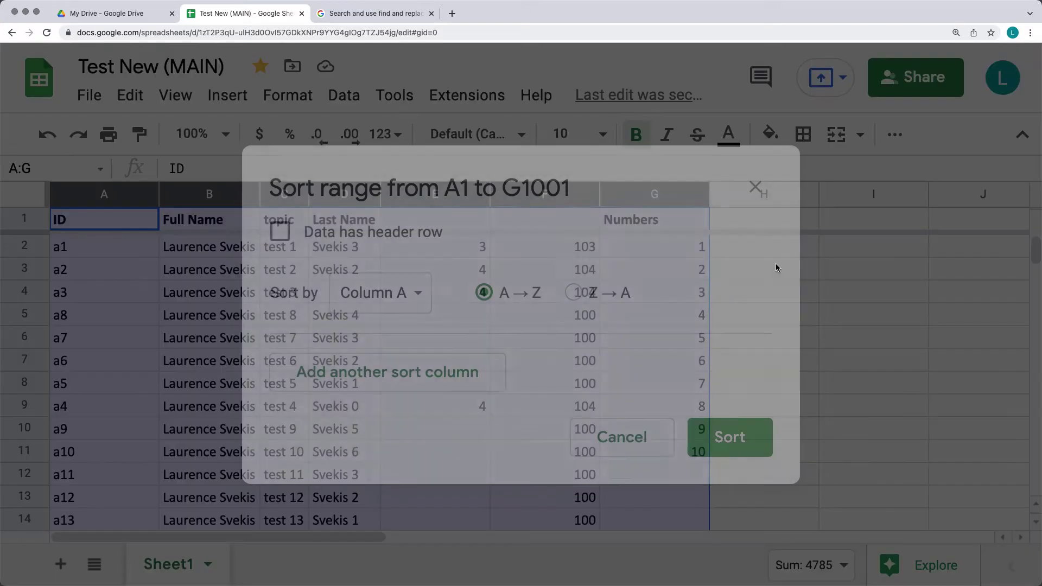
Sort the range by Numbers from Z to A, treating the first row as a header row
click(279, 234)
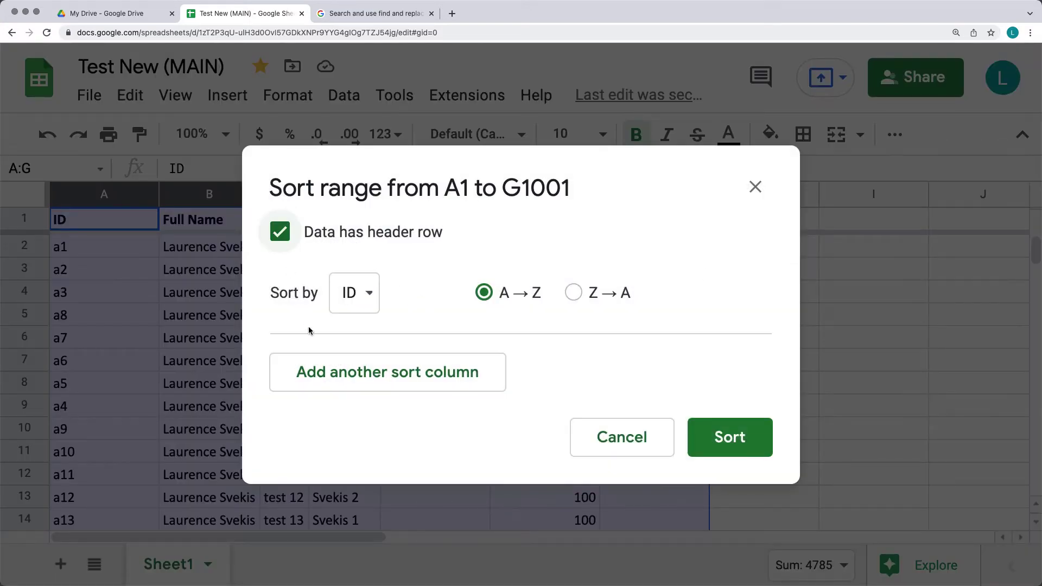
click(356, 299)
click(386, 516)
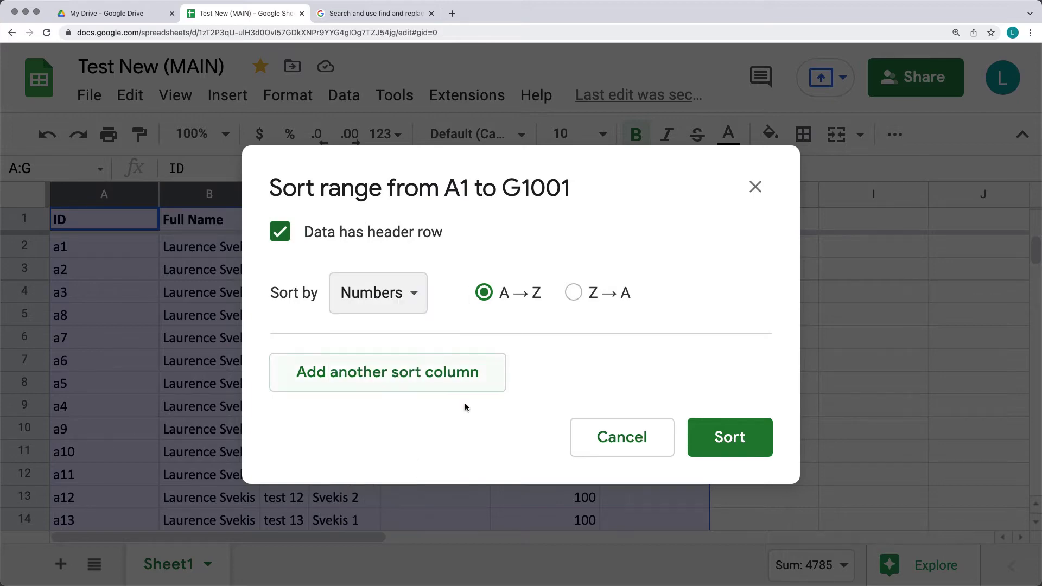
click(573, 293)
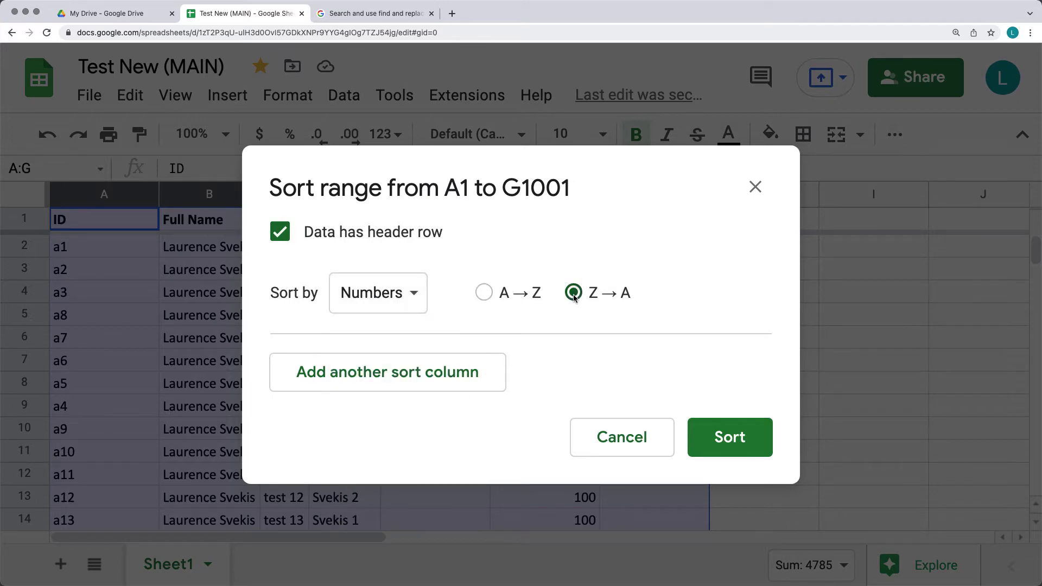
click(727, 436)
click(802, 279)
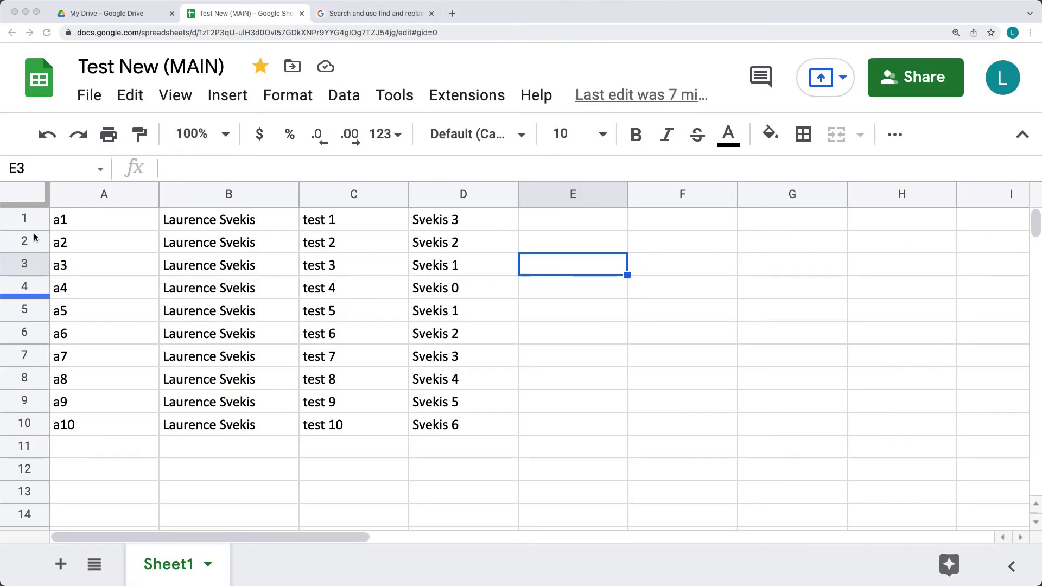
Insert one empty row above row 1
click(18, 218)
right_click(18, 218)
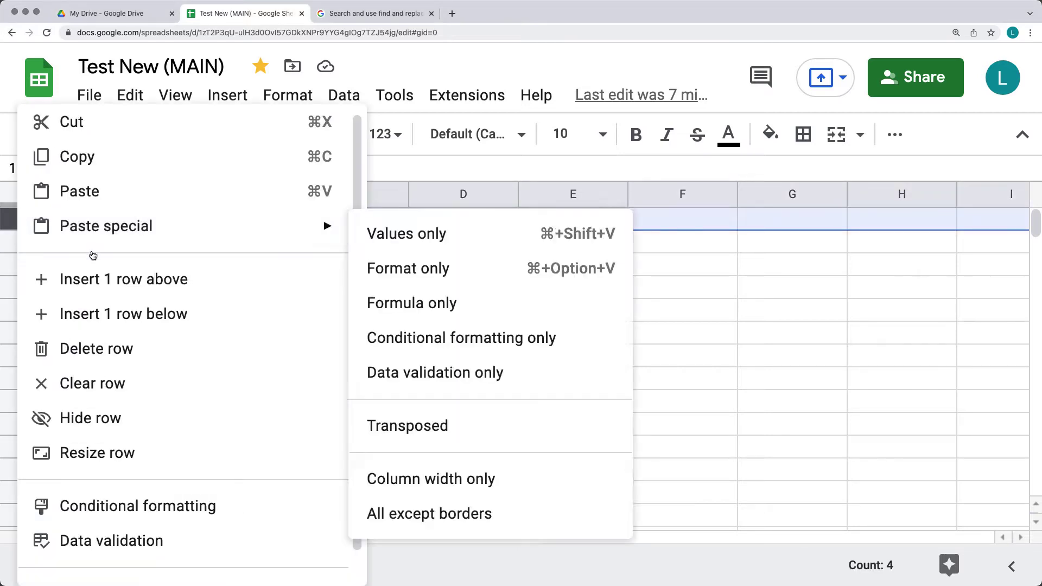
click(112, 277)
Enter the column headings ID, Name and topic in cells A1 to C1
click(104, 222)
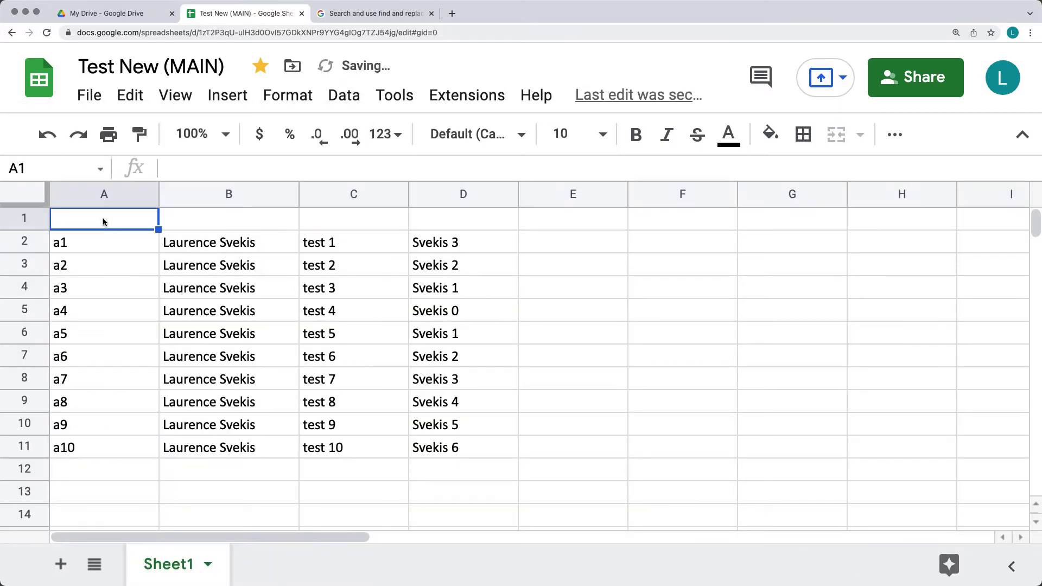
text(ID)
key(Tab)
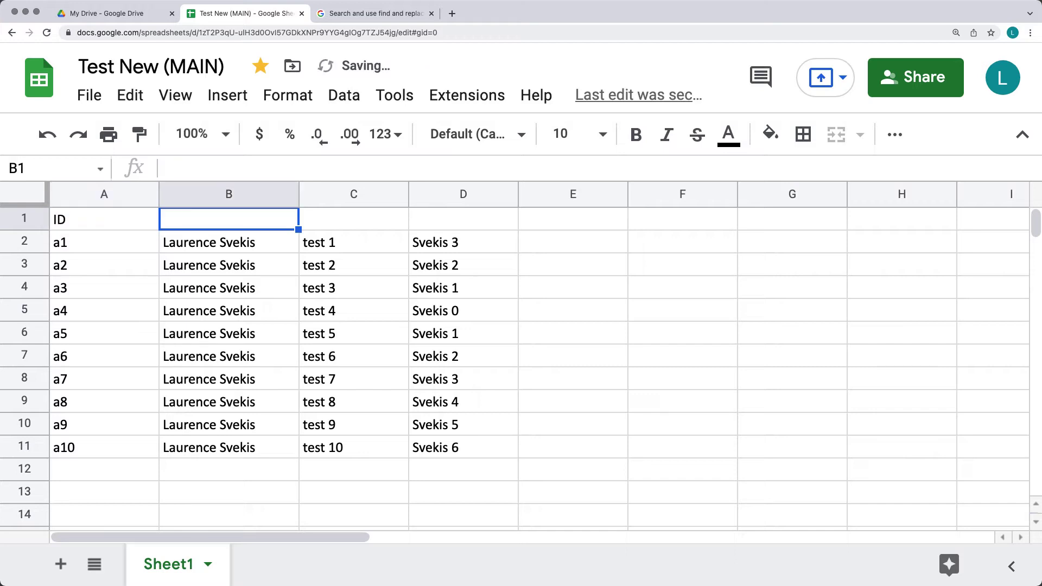
text(Name)
key(Tab)
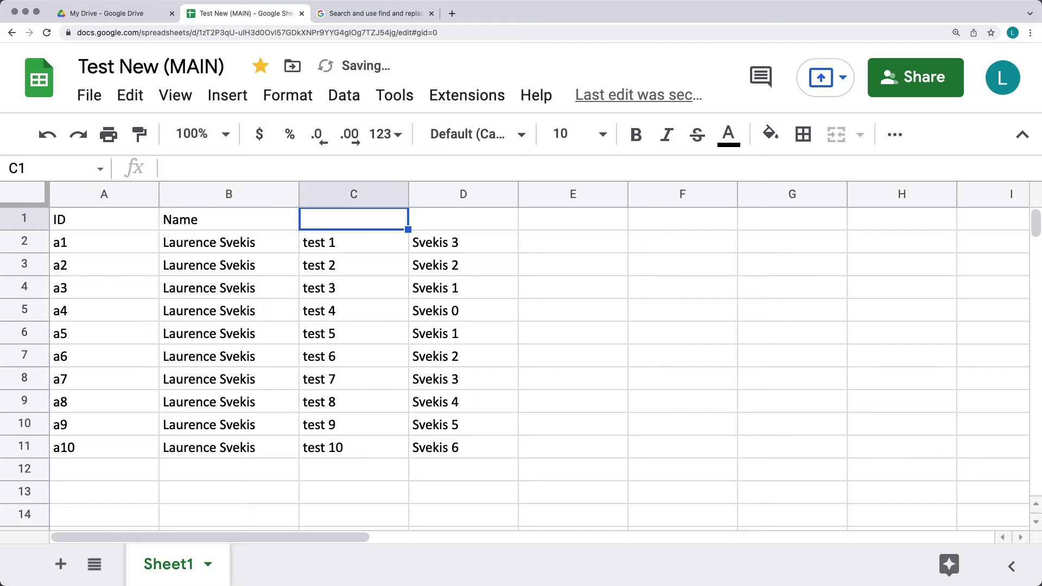
text(topic)
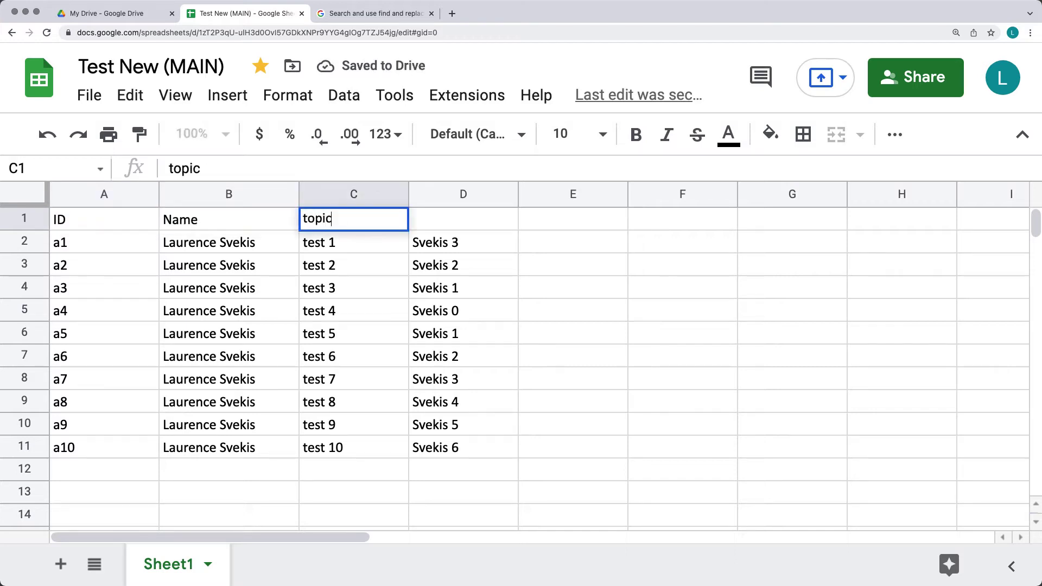
key(Tab)
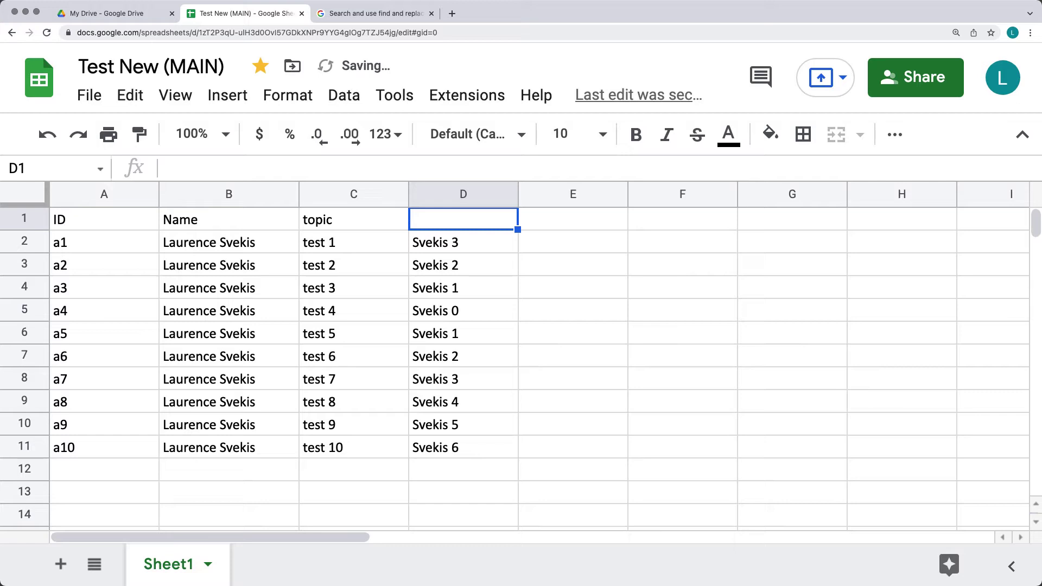
Enter the heading Last Name in cell D1
text(Larr)
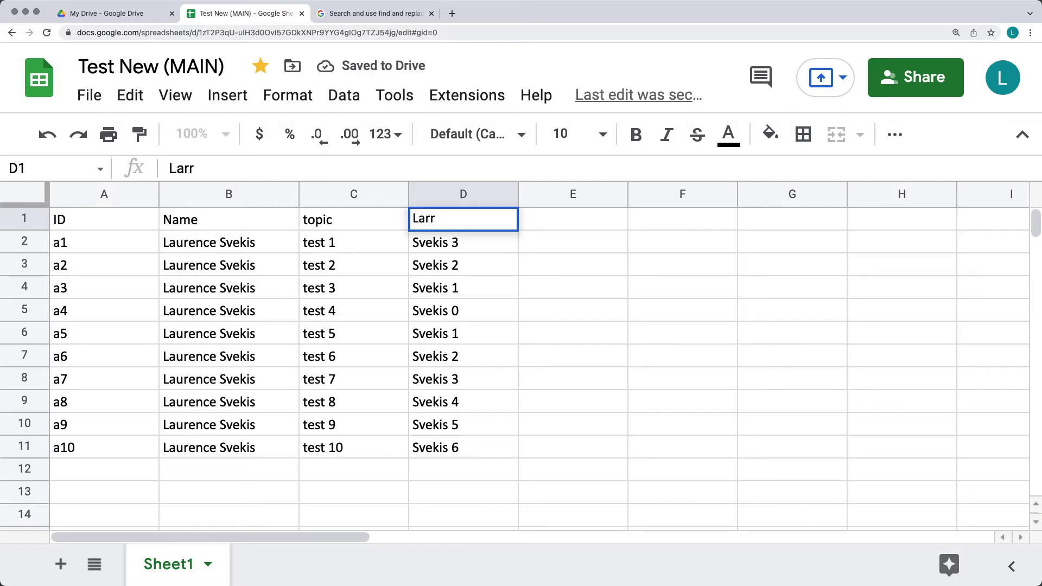
key(BackSpace)
key(BackSpace)
text(st )
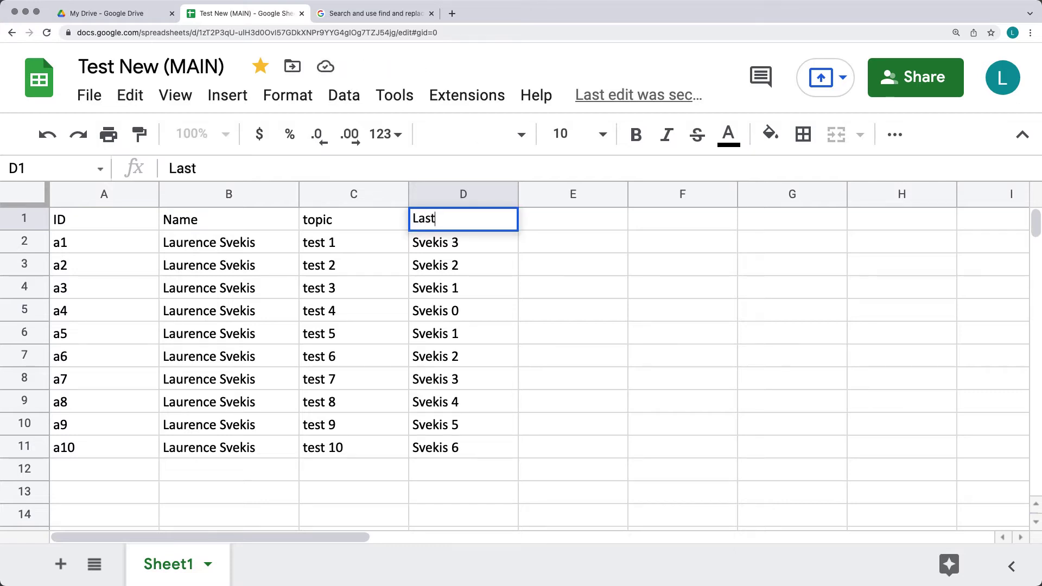
text(Name)
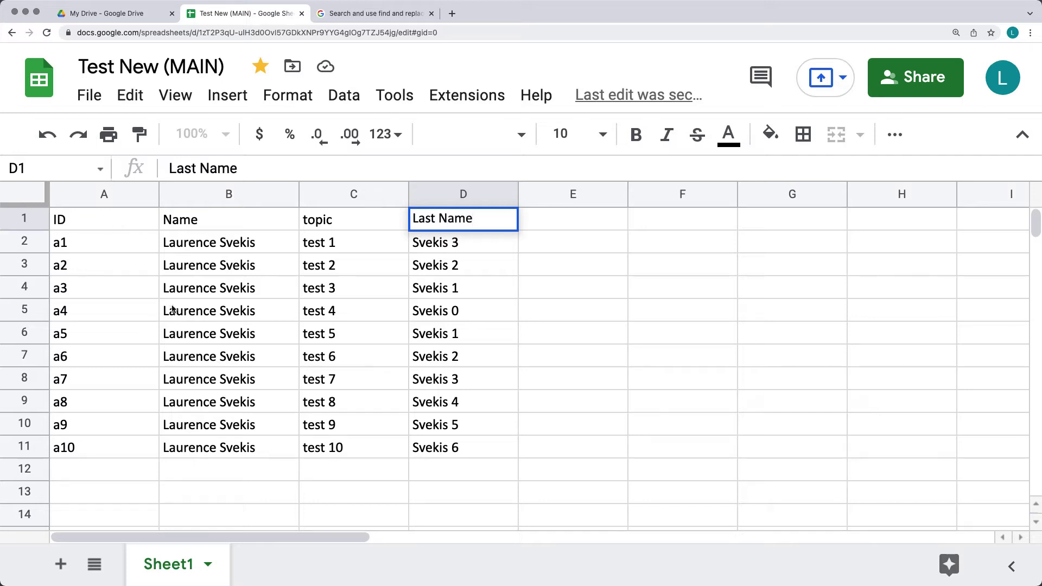
click(173, 311)
click(445, 269)
click(356, 225)
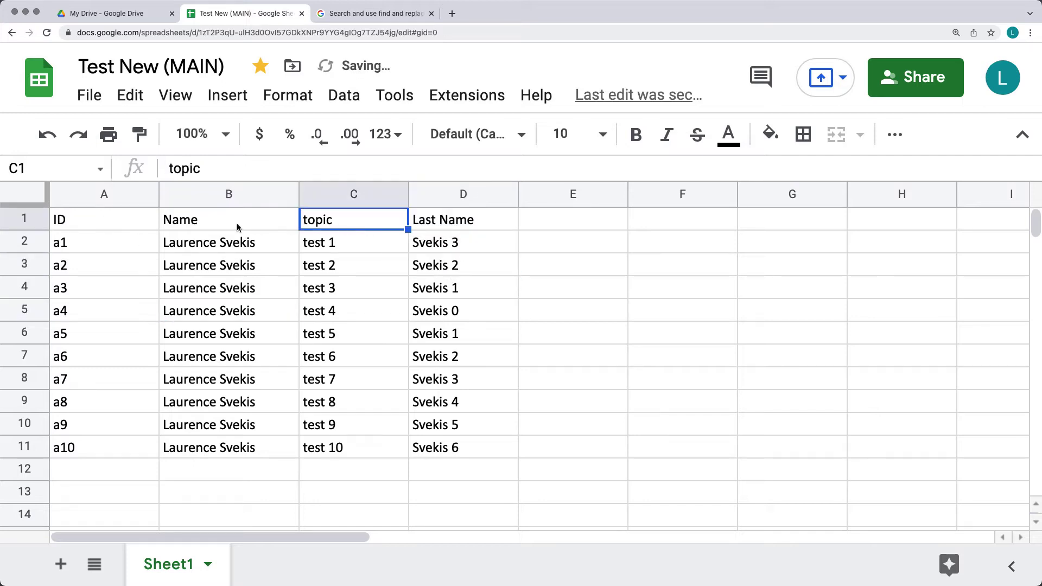
Change the heading in cell B1 to Full Name
click(197, 222)
double_click(204, 220)
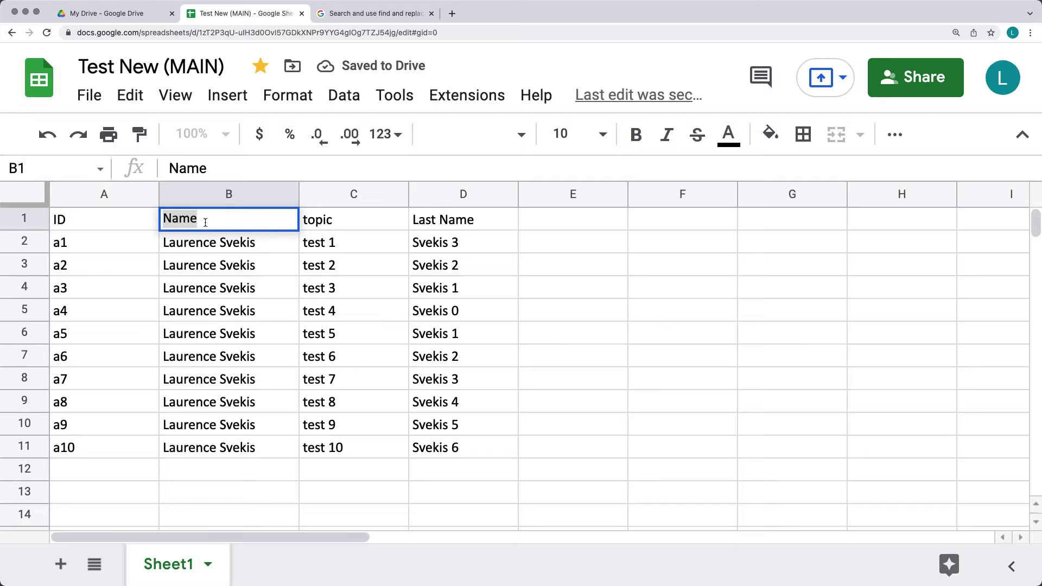
text(Full )
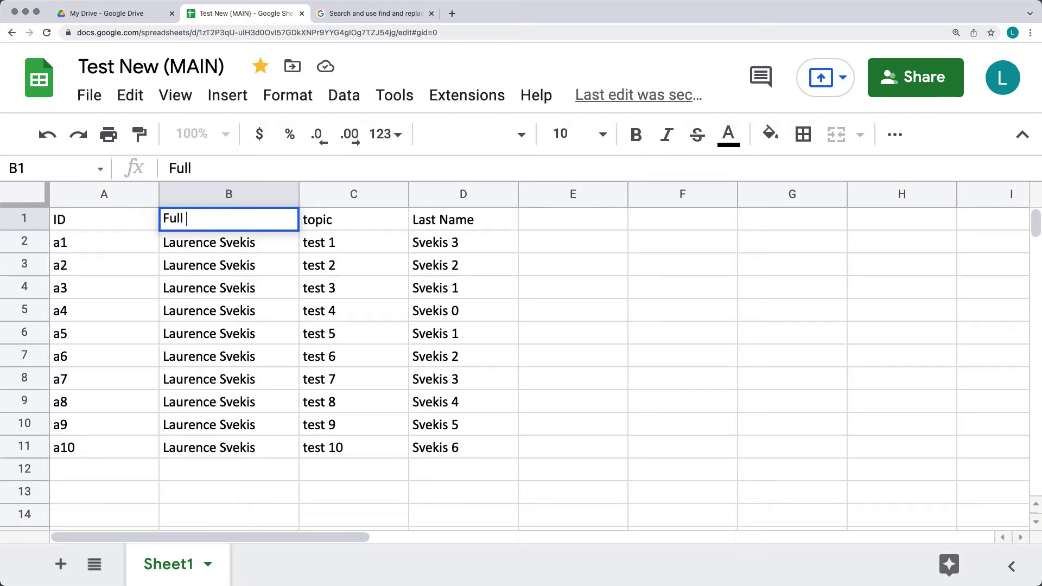
text(Name)
click(112, 232)
click(115, 228)
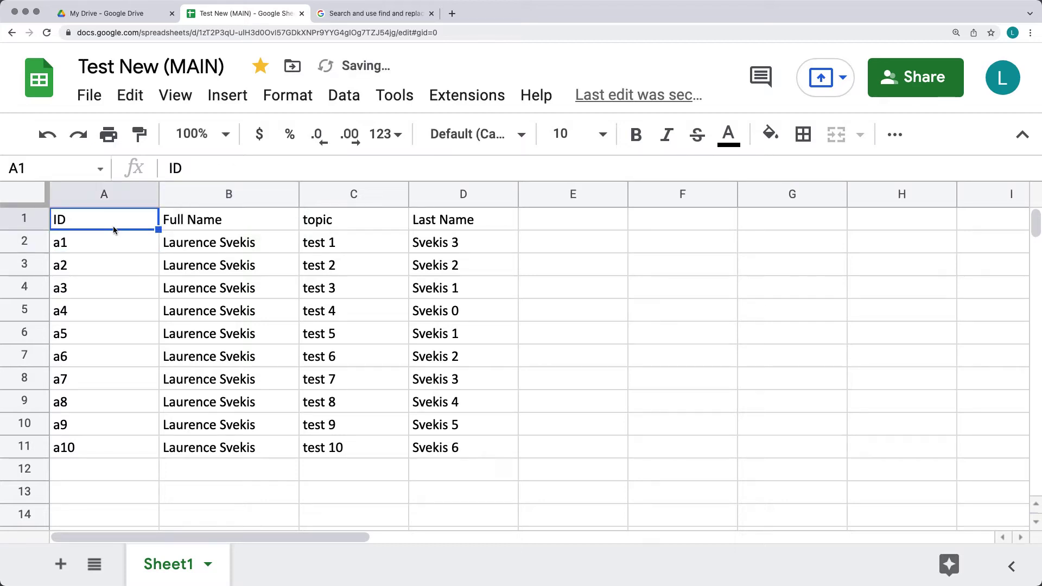
Make the whole heading row 1 bold
click(25, 219)
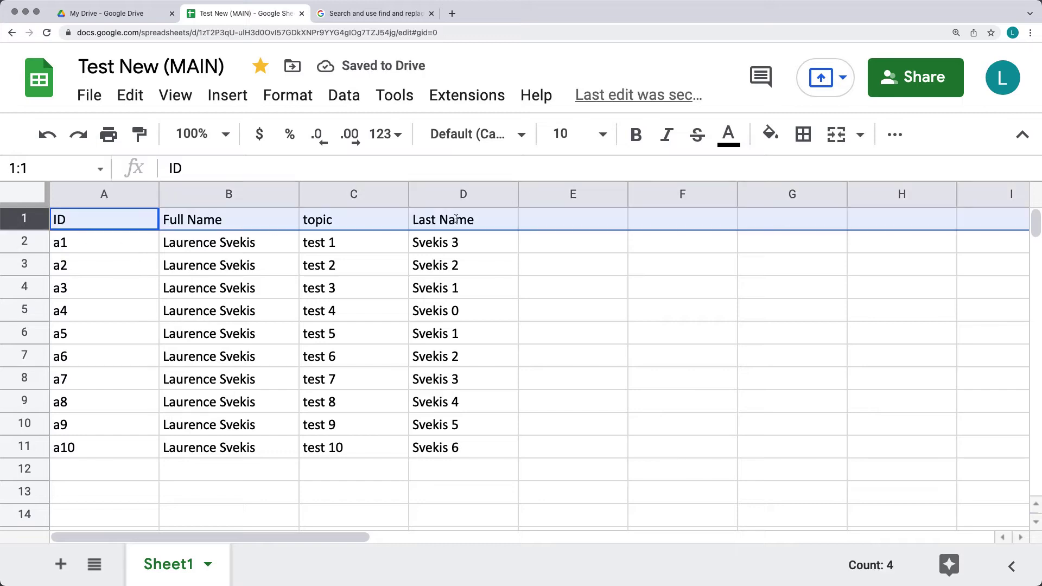
click(630, 138)
click(556, 309)
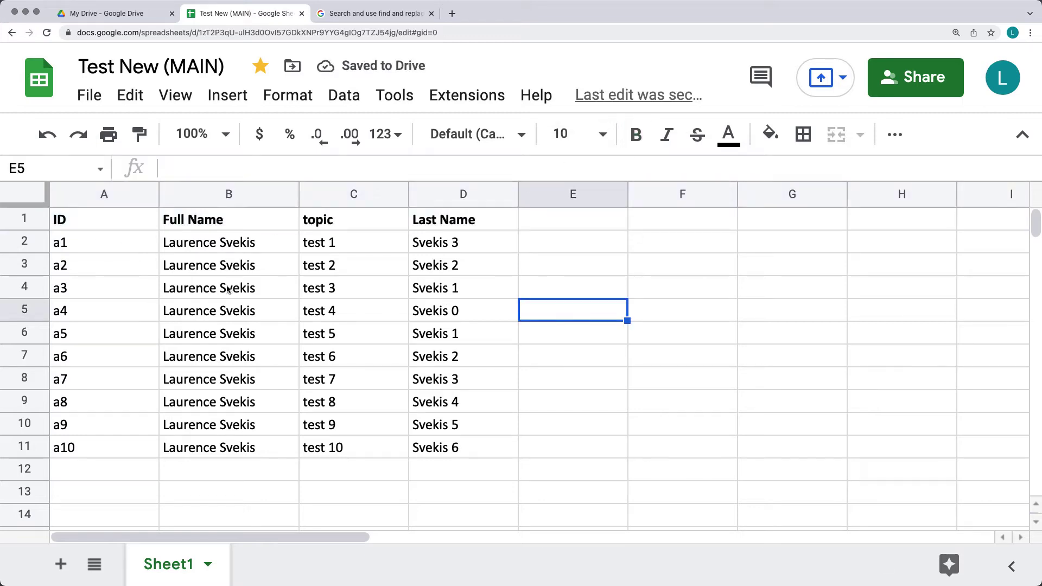
Autofill the data in A2:D11 down to row 48
drag(72, 241, 509, 516)
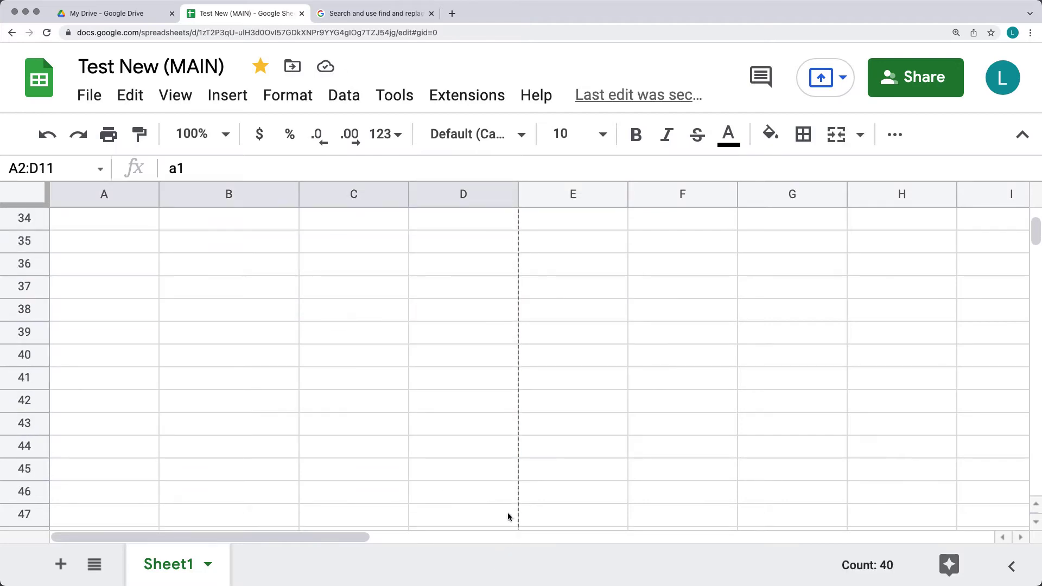
click(582, 417)
scroll(582, 414, up, 10)
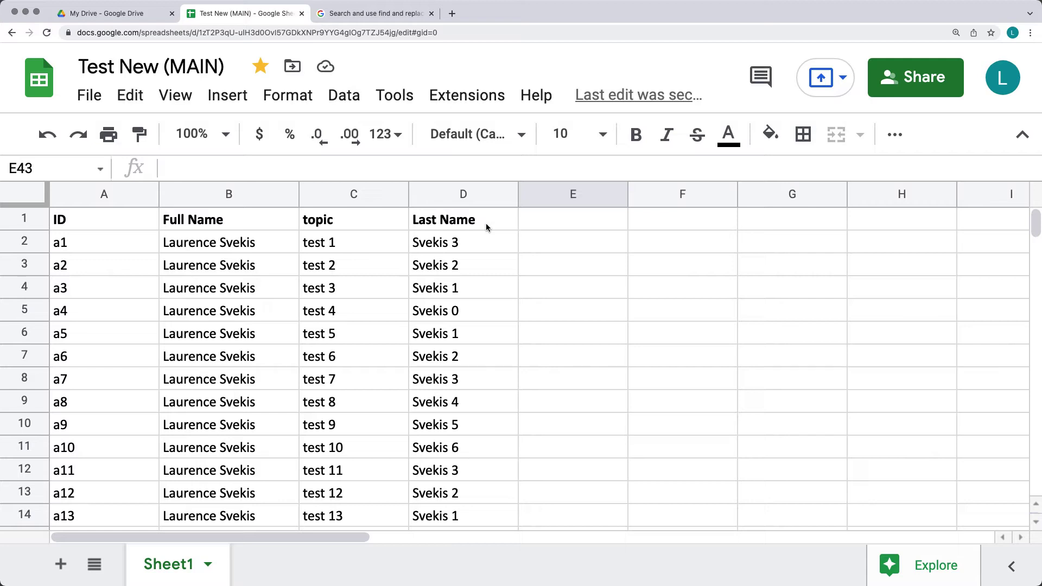
scroll(318, 321, down, 8)
scroll(317, 321, up, 8)
Freeze the sheet up to row 1 and check the heading row against the last data row, row 48
click(23, 219)
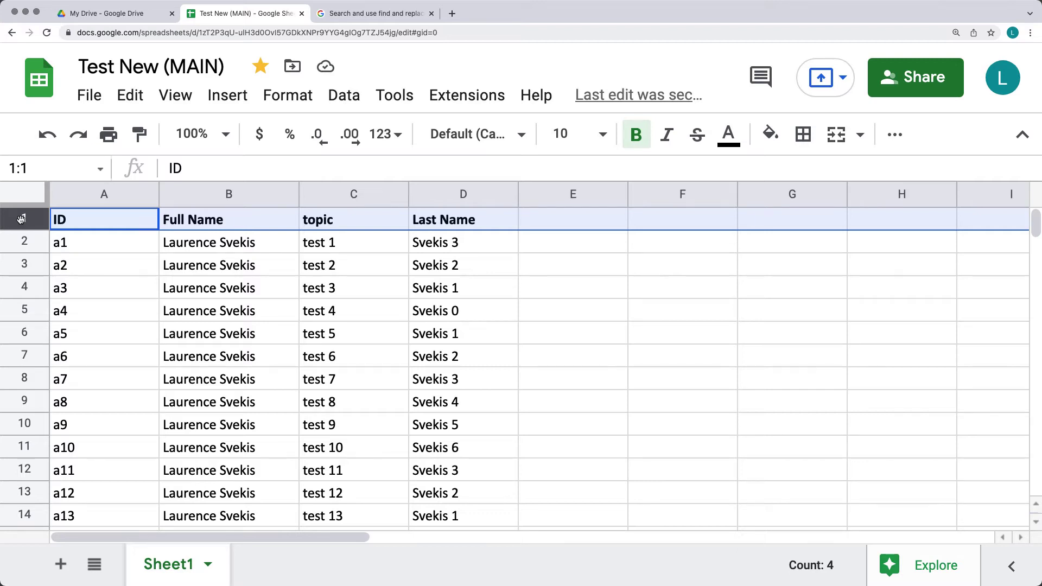
right_click(21, 220)
scroll(114, 280, down, 1)
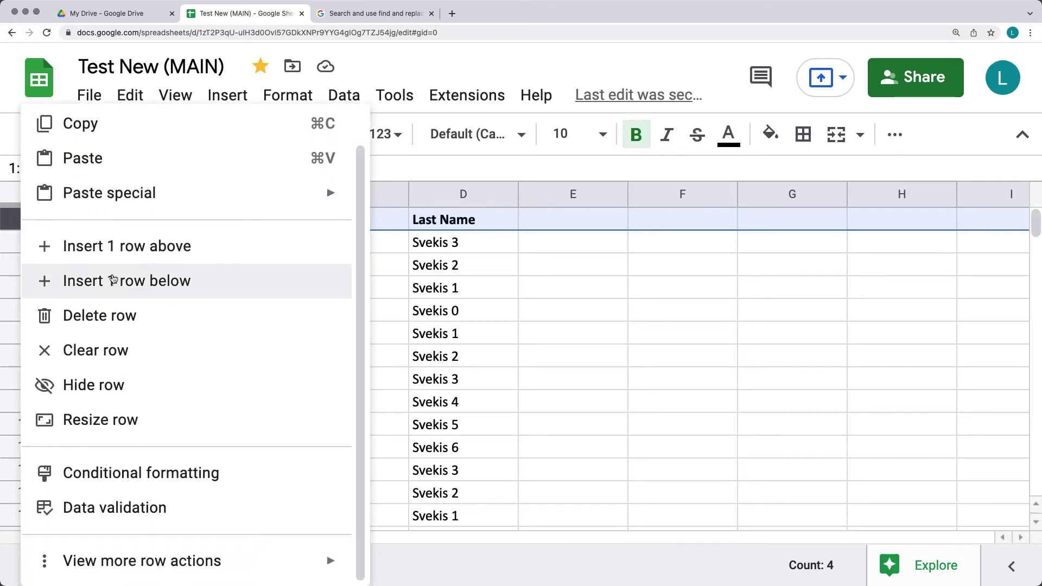
mouse_move(172, 578)
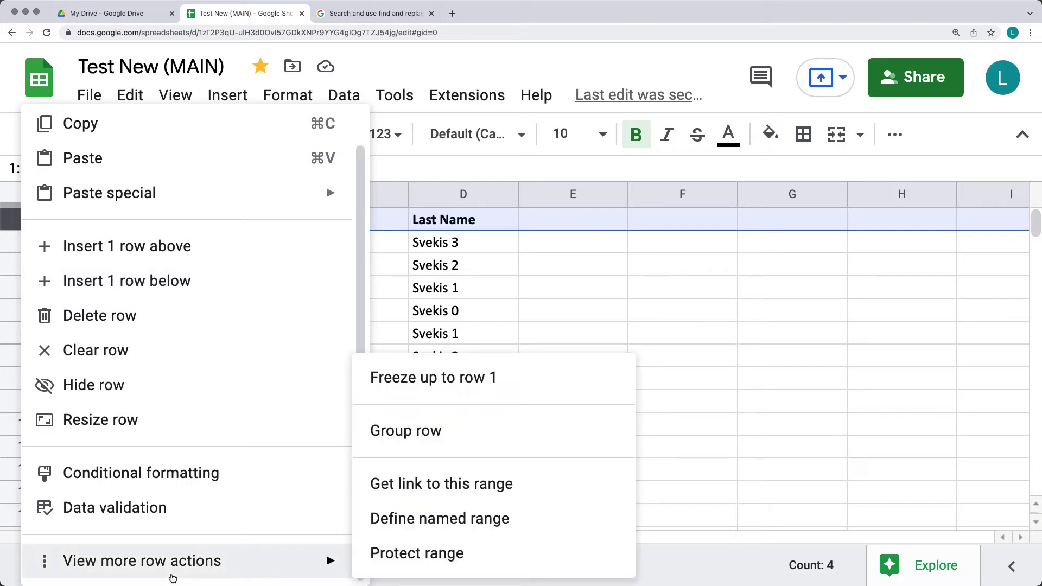
click(465, 395)
click(559, 360)
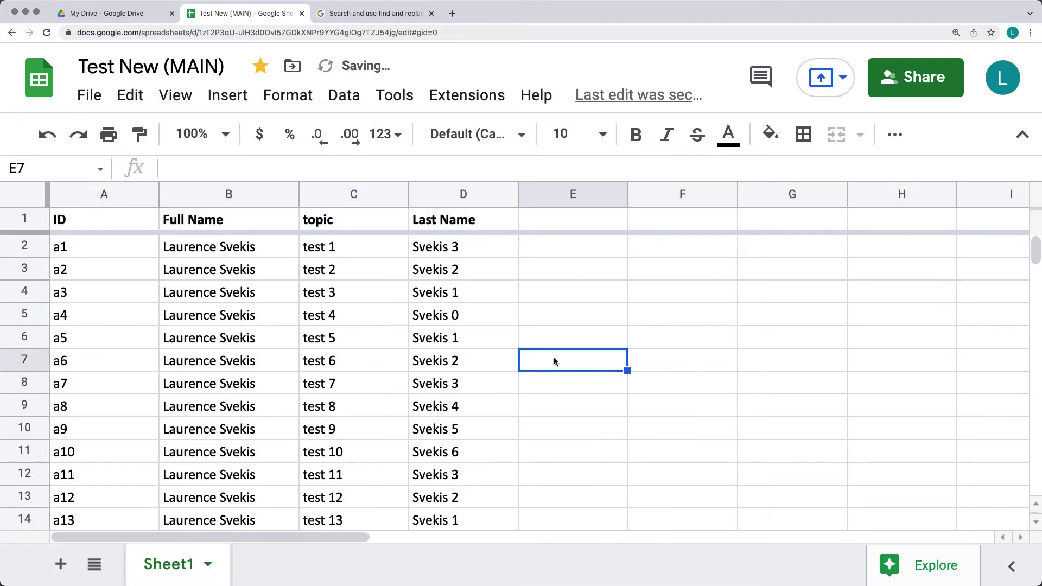
scroll(553, 357, down, 8)
scroll(553, 360, down, 8)
scroll(544, 360, up, 7)
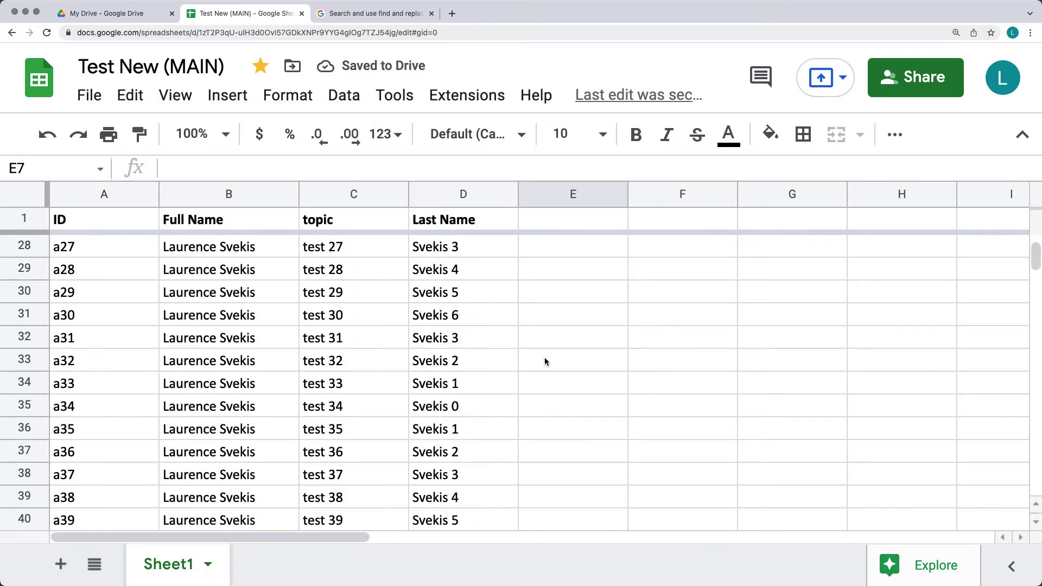
scroll(449, 357, down, 5)
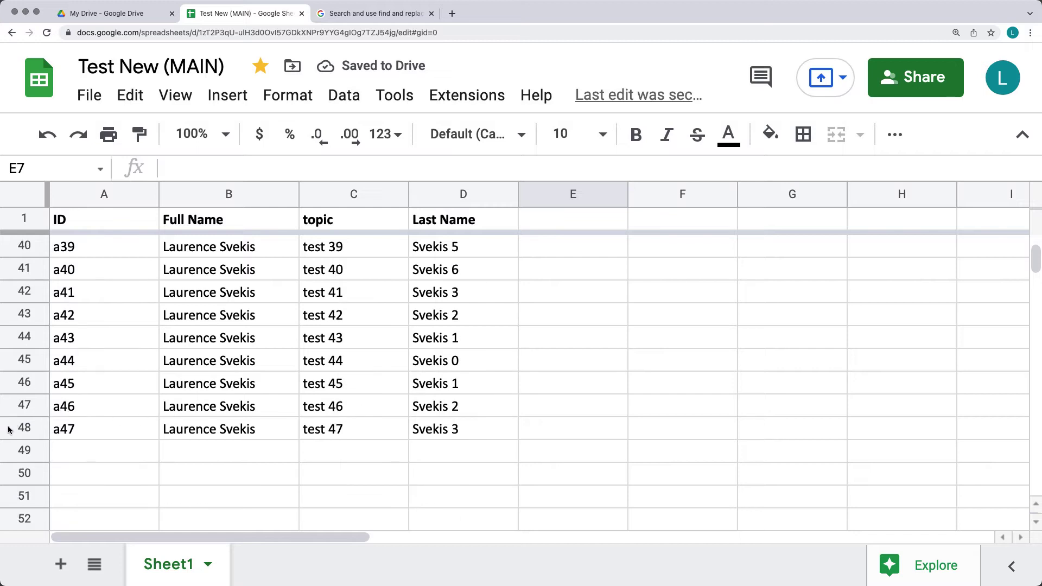
click(24, 428)
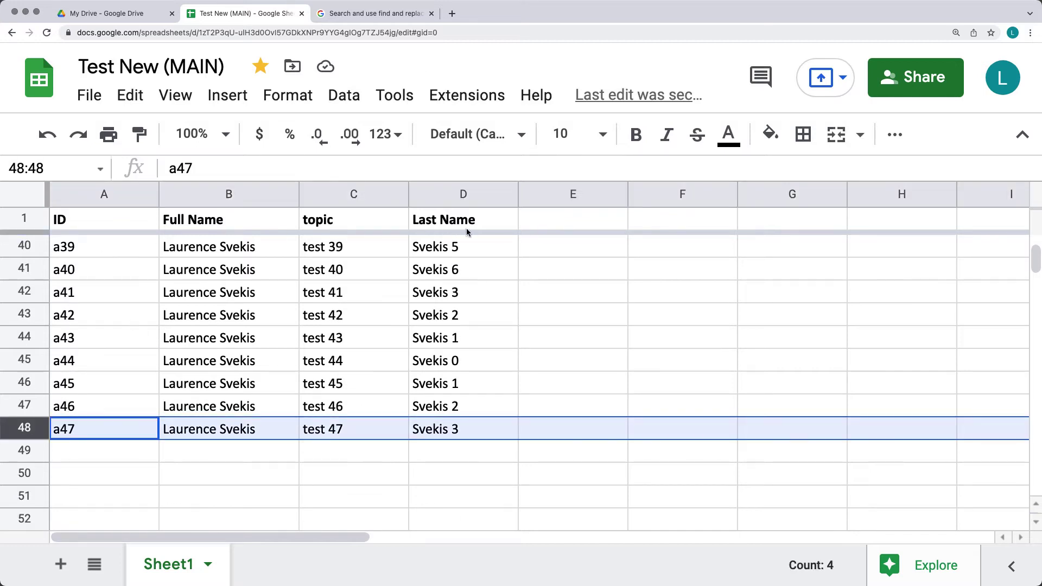
scroll(82, 331, up, 15)
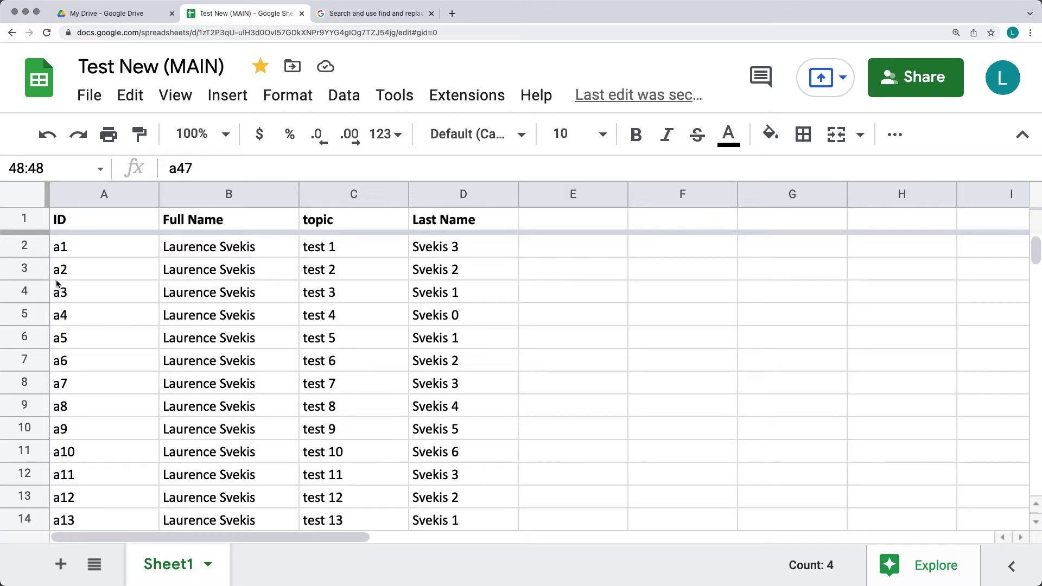
Unfreeze the heading row 1
right_click(20, 221)
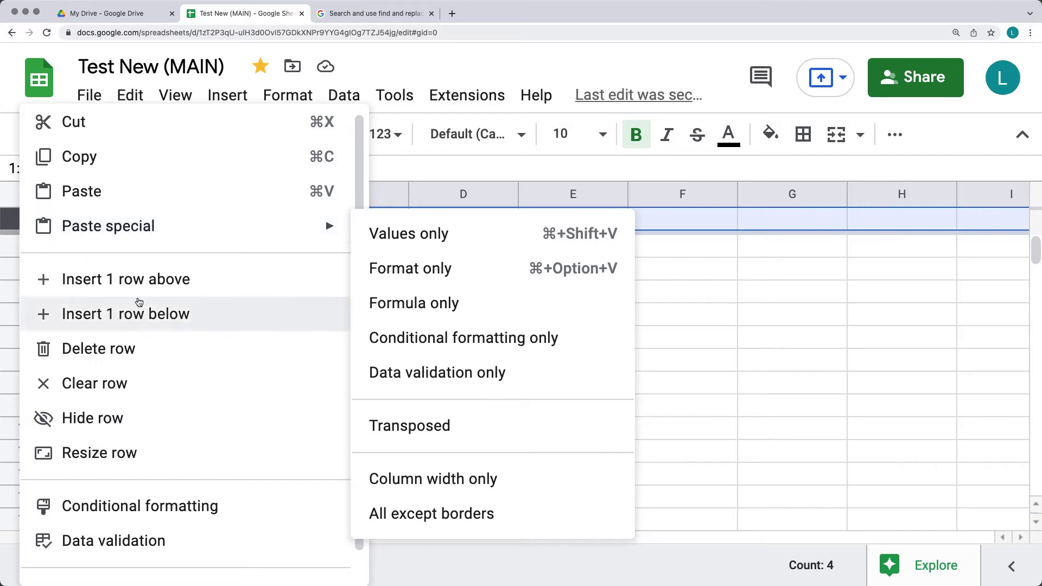
scroll(149, 512, down, 1)
mouse_move(167, 562)
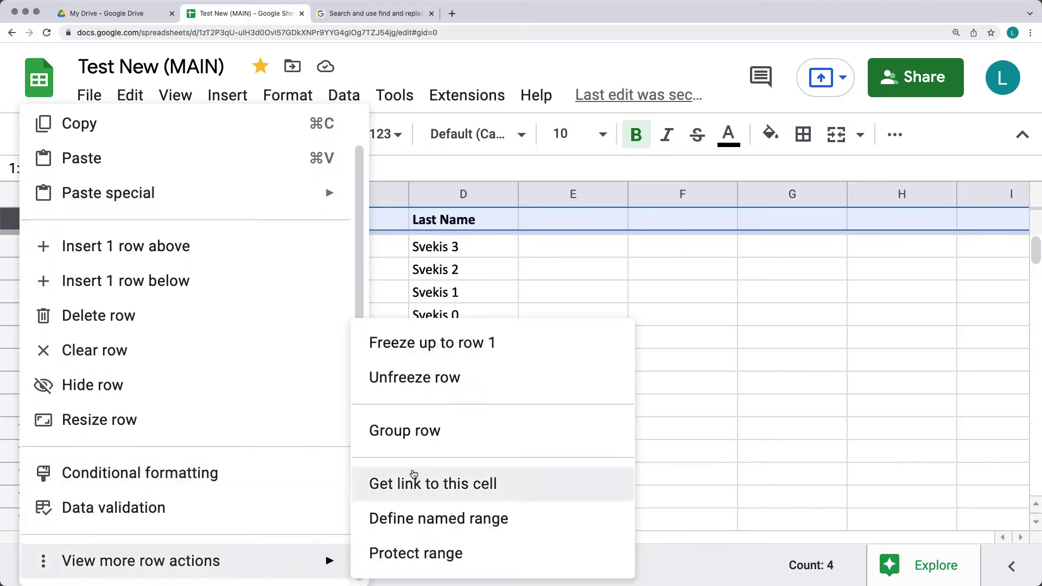
click(417, 378)
click(488, 314)
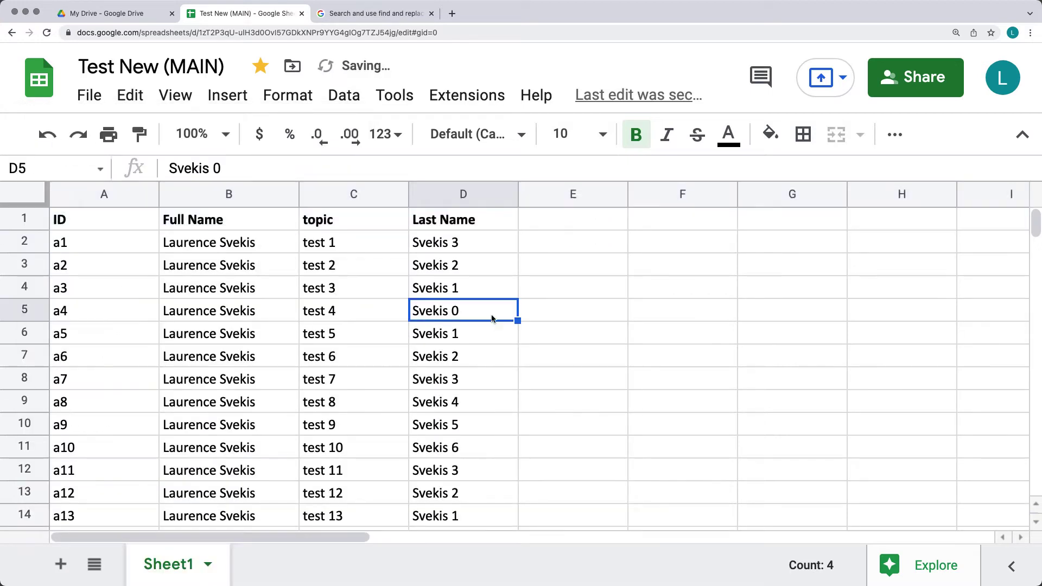
Try to freeze the sheet up to row 1 again
click(472, 279)
drag(472, 278, 44, 207)
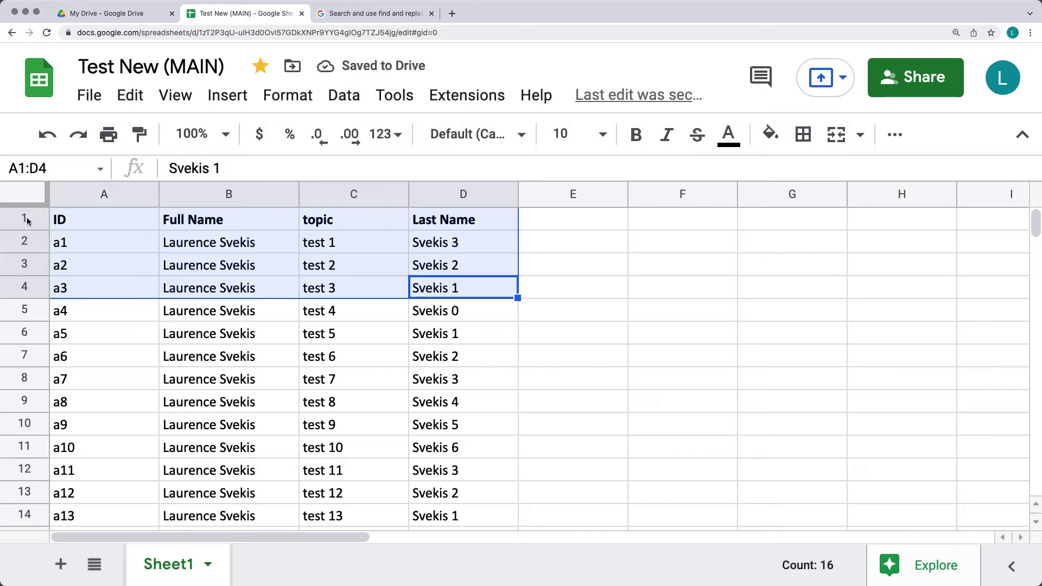
right_click(24, 219)
scroll(121, 488, down, 1)
mouse_move(161, 559)
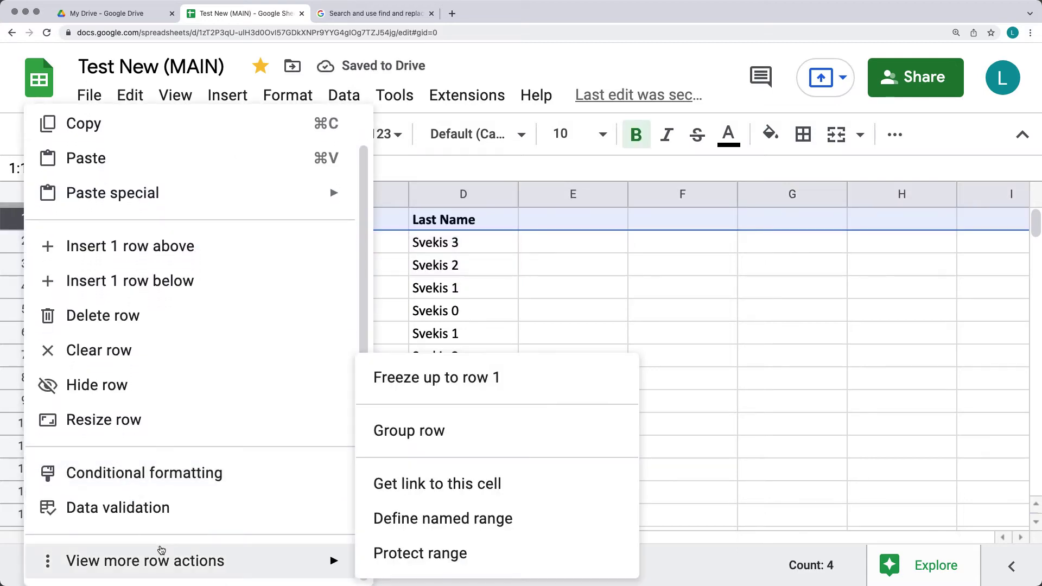
click(475, 377)
click(616, 317)
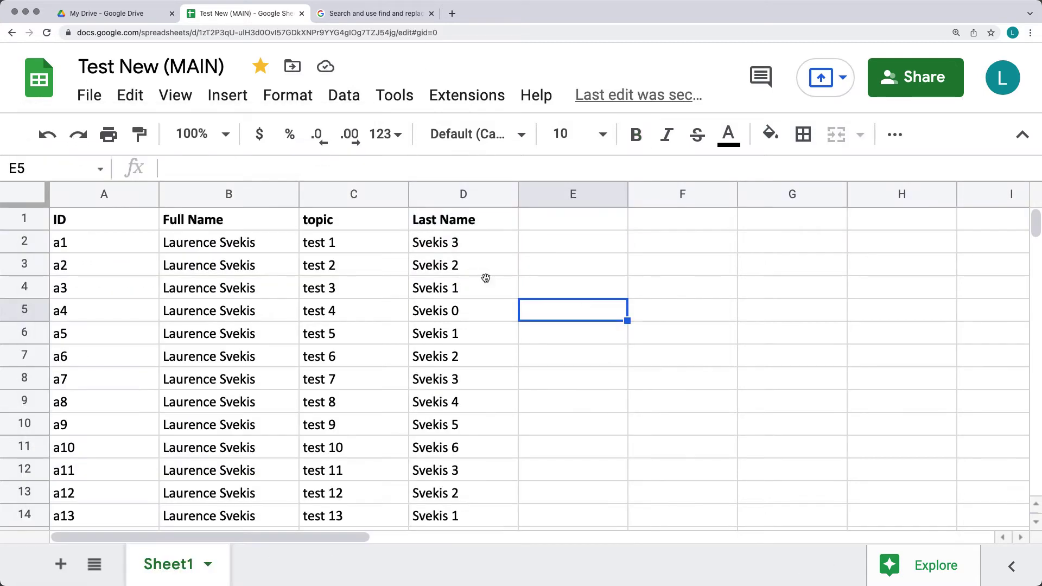
Group rows 1 and 2
drag(483, 282, 23, 247)
right_click(23, 247)
scroll(158, 515, down, 3)
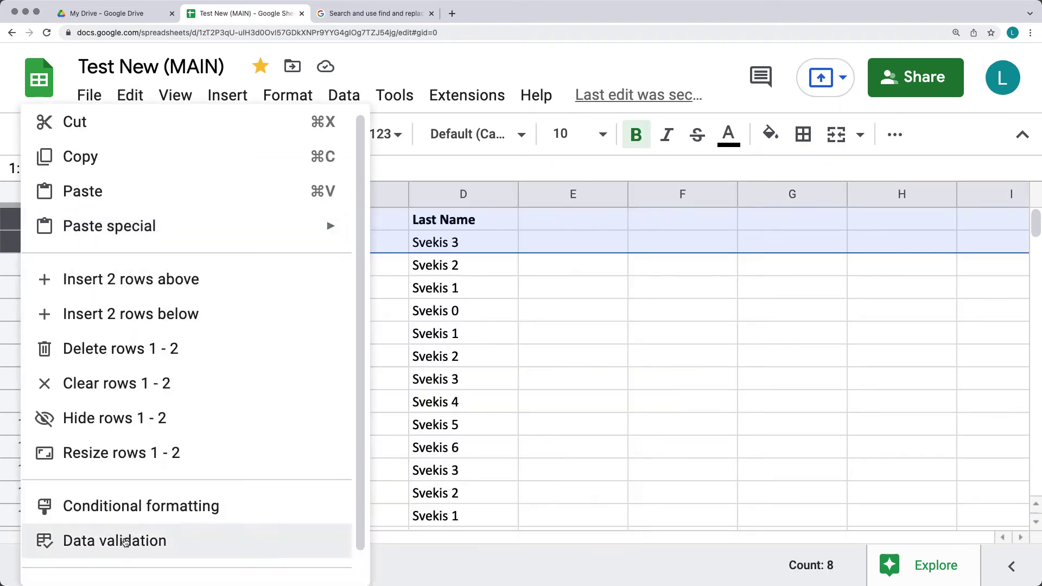
mouse_move(163, 560)
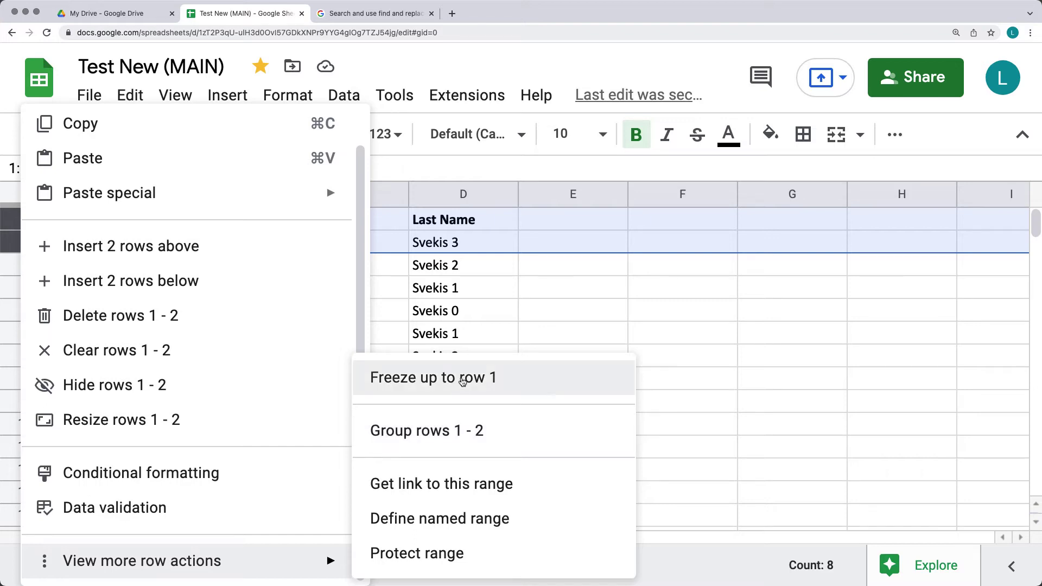
click(459, 449)
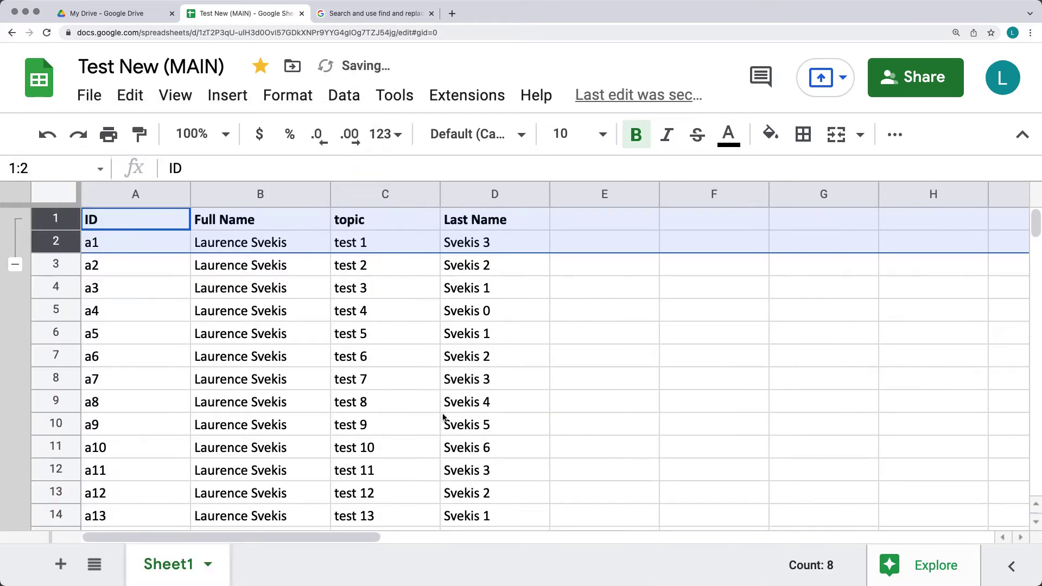
Remove the group from rows 1 and 2
right_click(16, 240)
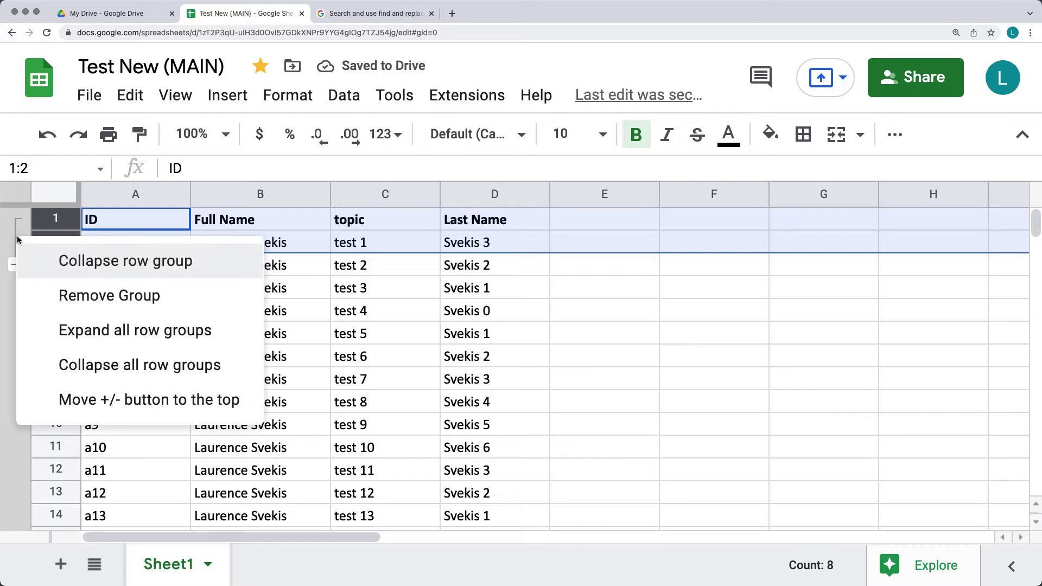
click(116, 293)
click(228, 447)
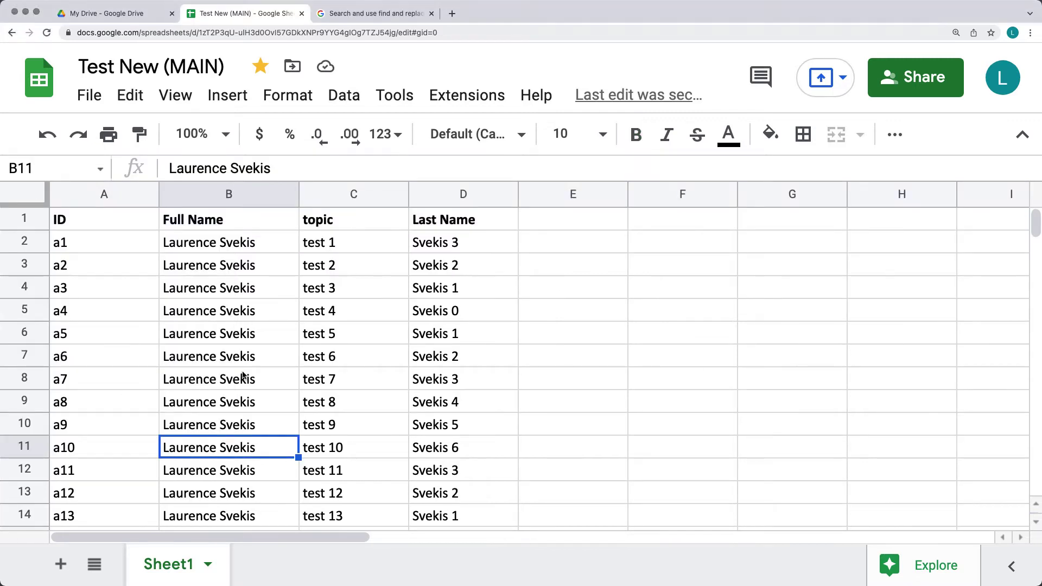
click(185, 288)
With rows 1 and 2 selected, freeze the sheet up to row 1 and check it against the data below
click(26, 223)
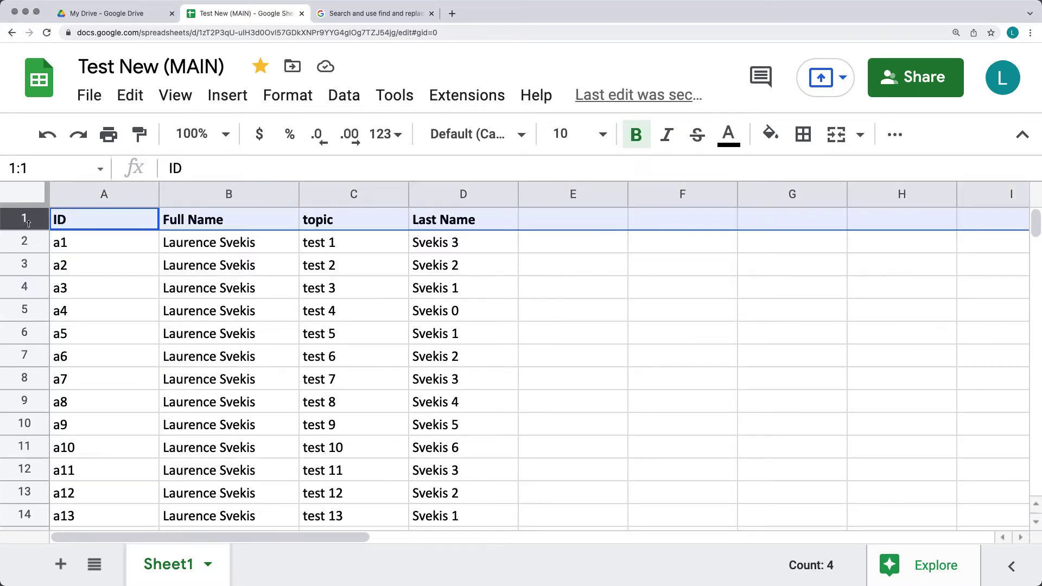
shift+click(24, 247)
right_click(24, 247)
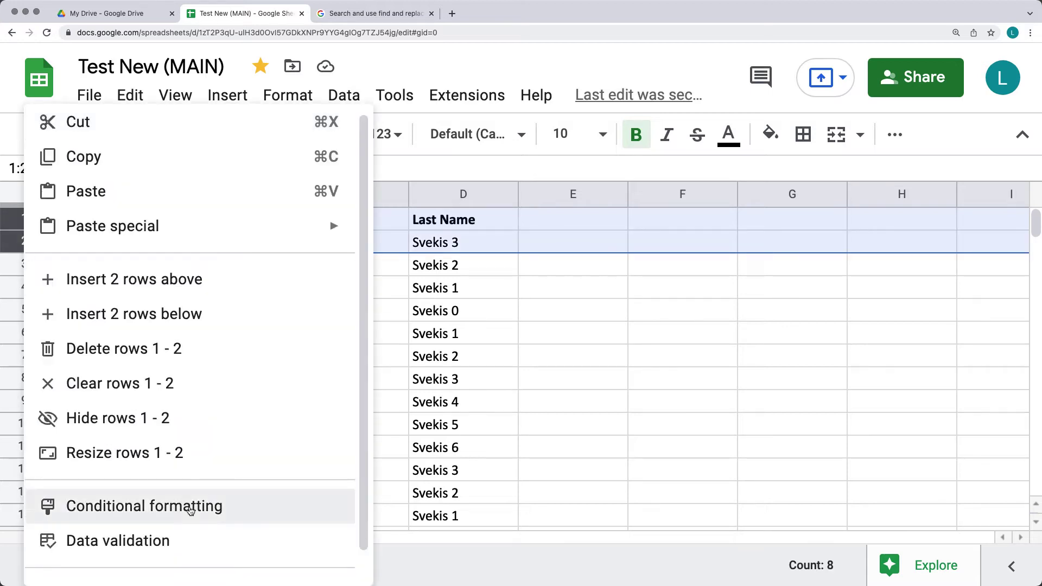
scroll(179, 542, down, 1)
mouse_move(176, 570)
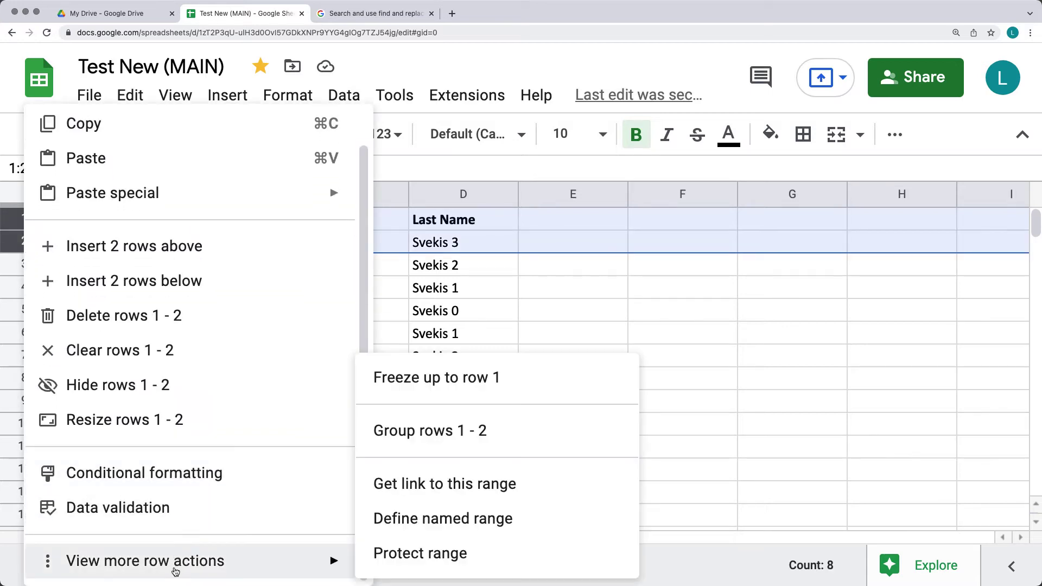
click(446, 378)
click(540, 342)
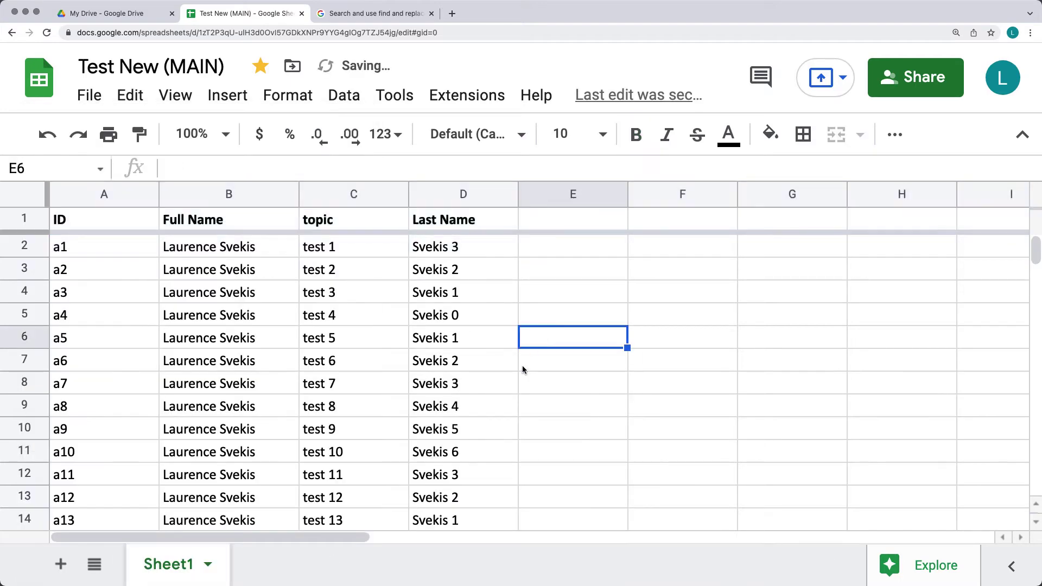
scroll(522, 366, down, 9)
scroll(522, 366, up, 9)
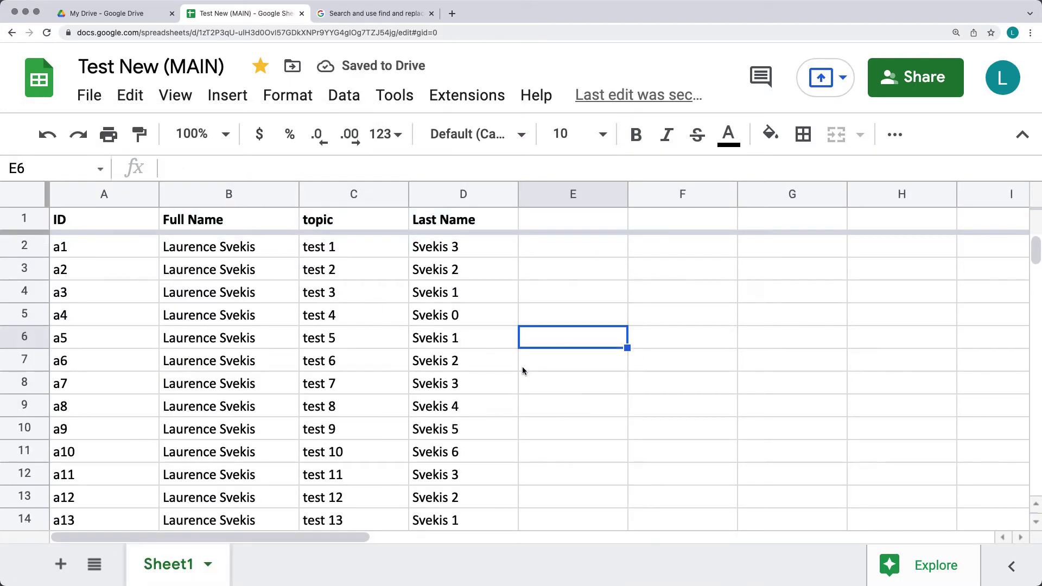
Freeze the first two rows of the sheet and check them against the data below
click(24, 219)
click(170, 103)
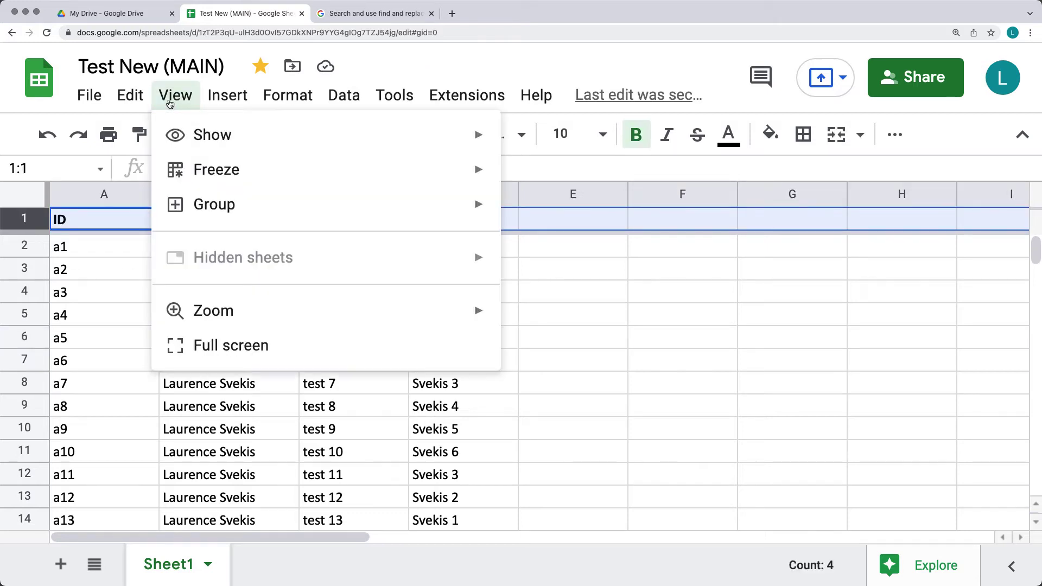
mouse_move(216, 172)
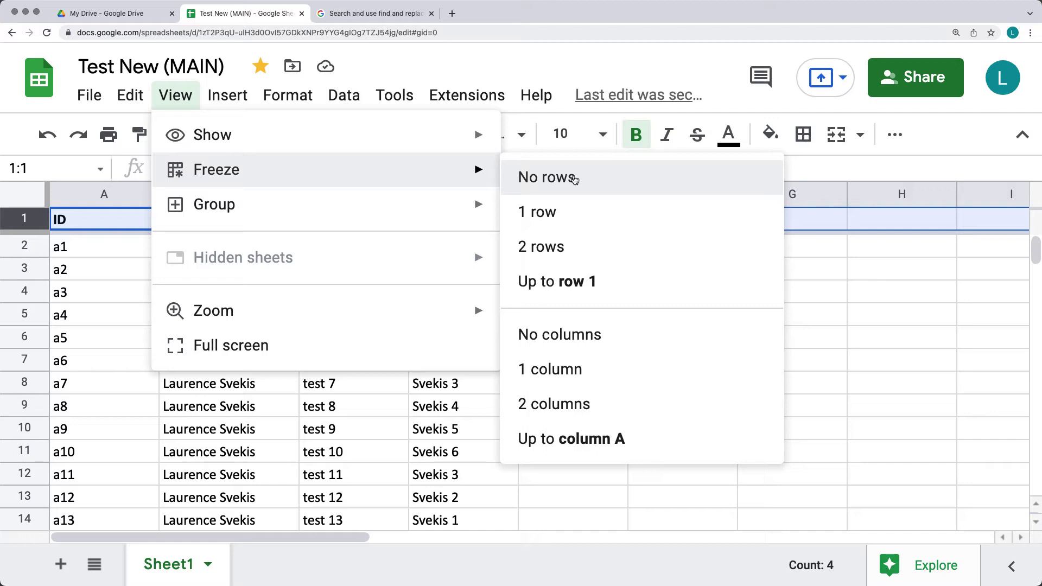
click(554, 248)
click(530, 317)
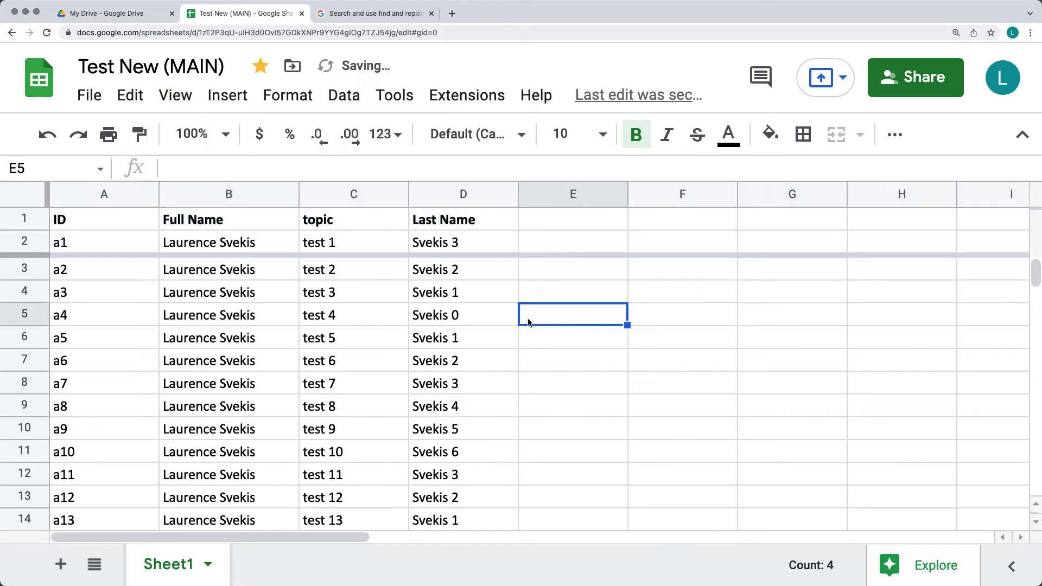
scroll(512, 285, down, 15)
scroll(511, 285, up, 15)
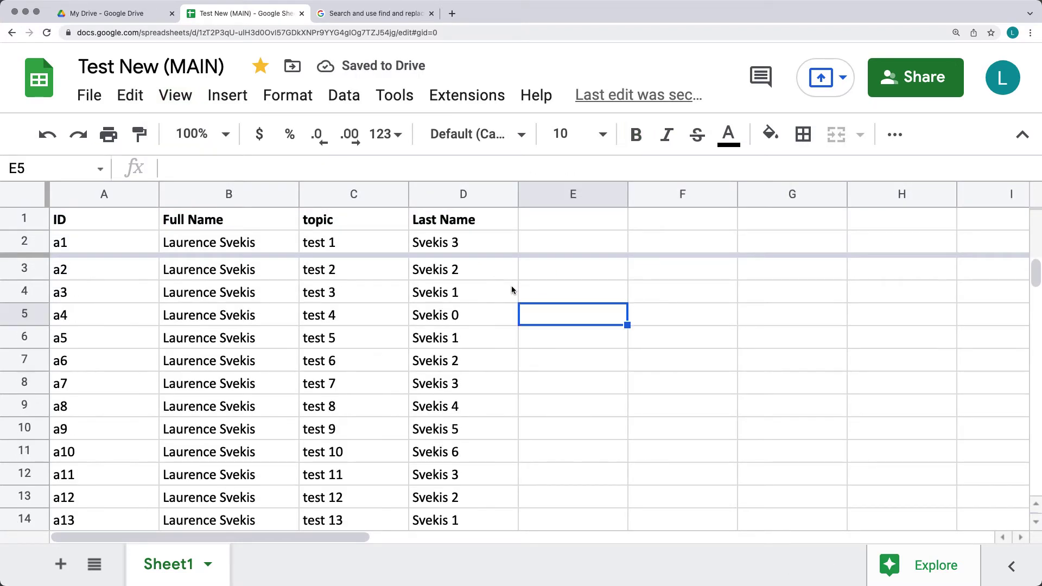
Set the sheet's freeze option to no rows
click(25, 222)
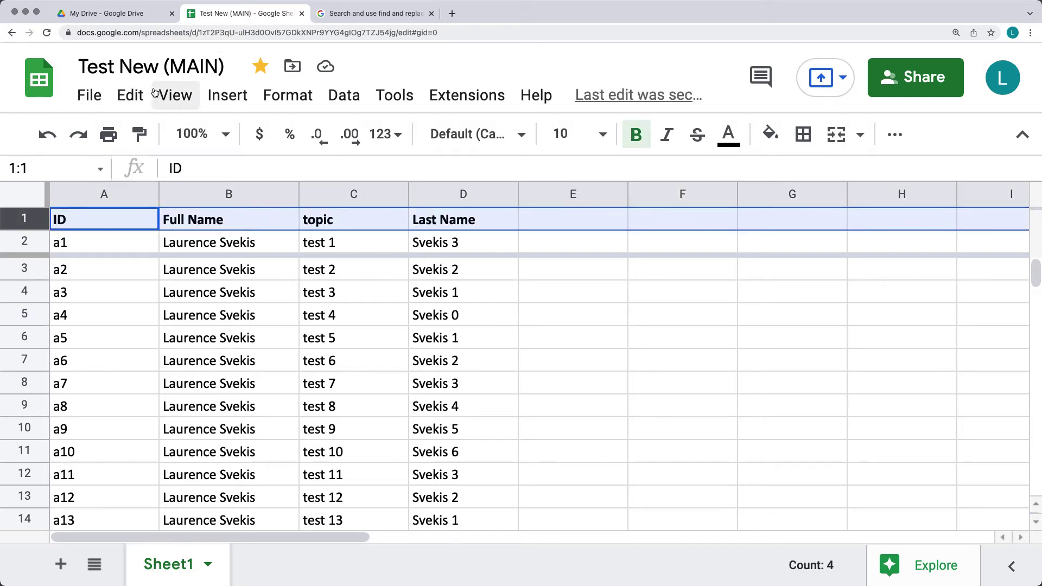
click(175, 95)
mouse_move(260, 170)
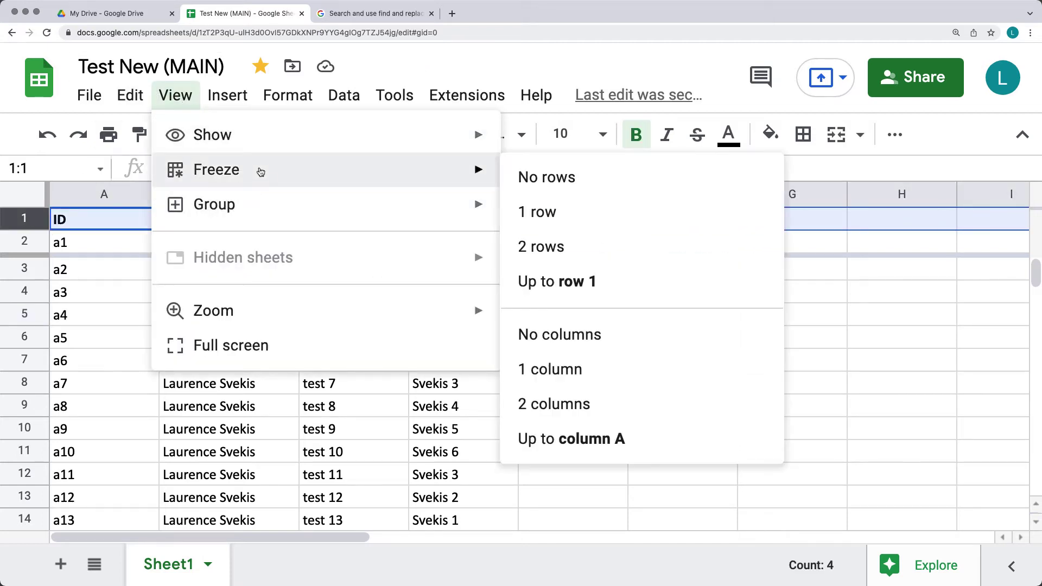
click(625, 179)
click(388, 357)
scroll(250, 326, down, 1)
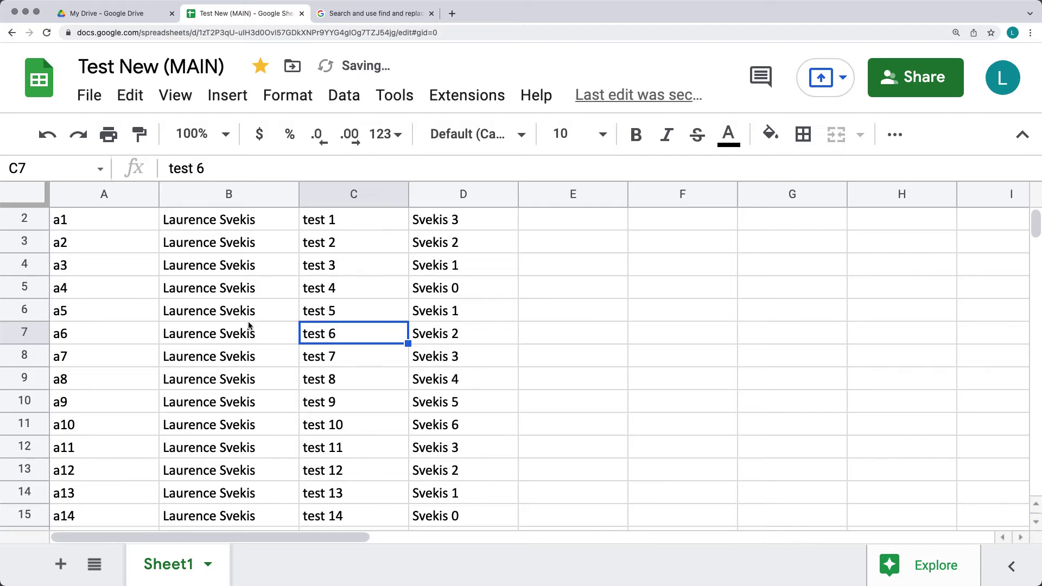
scroll(249, 325, up, 1)
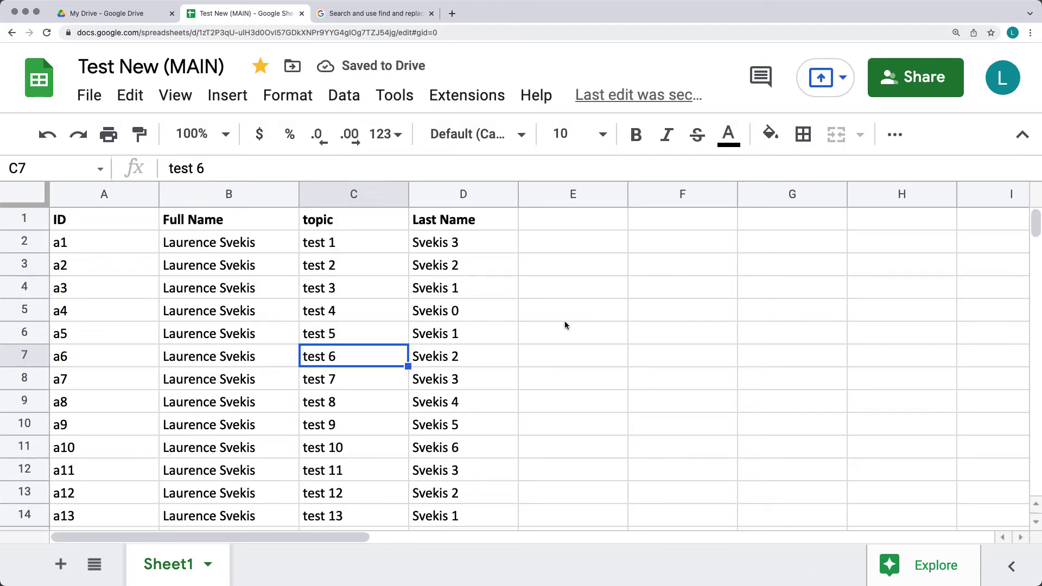
Freeze the sheet up to row 6 and check the frozen rows against the data below
click(25, 217)
click(24, 332)
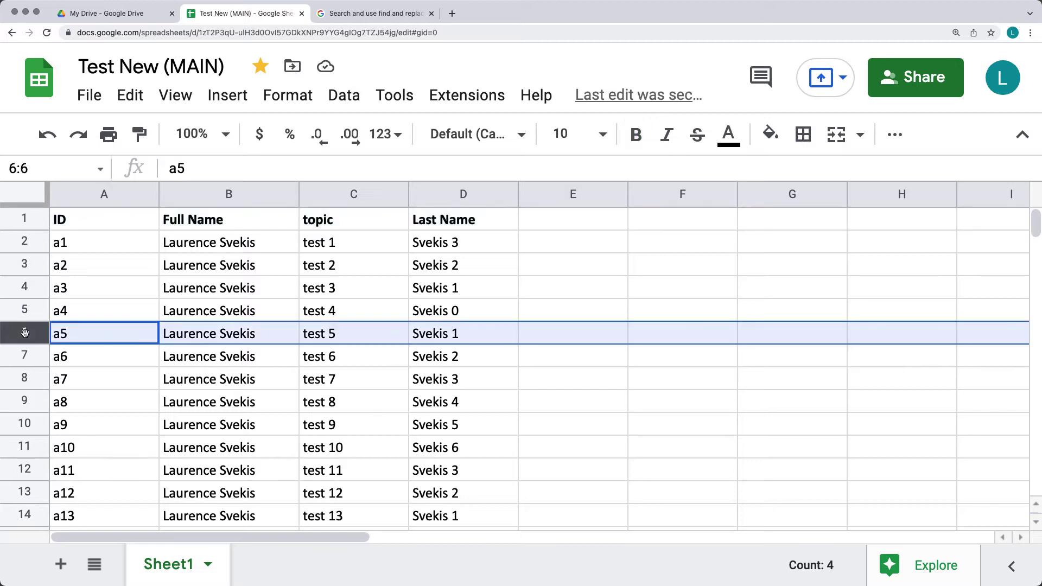
click(175, 101)
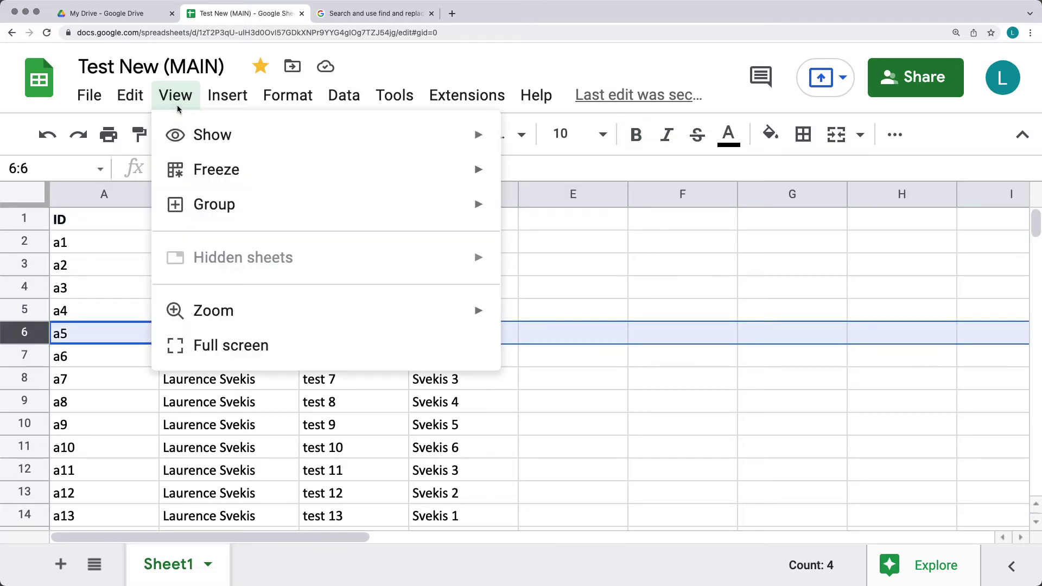
mouse_move(354, 175)
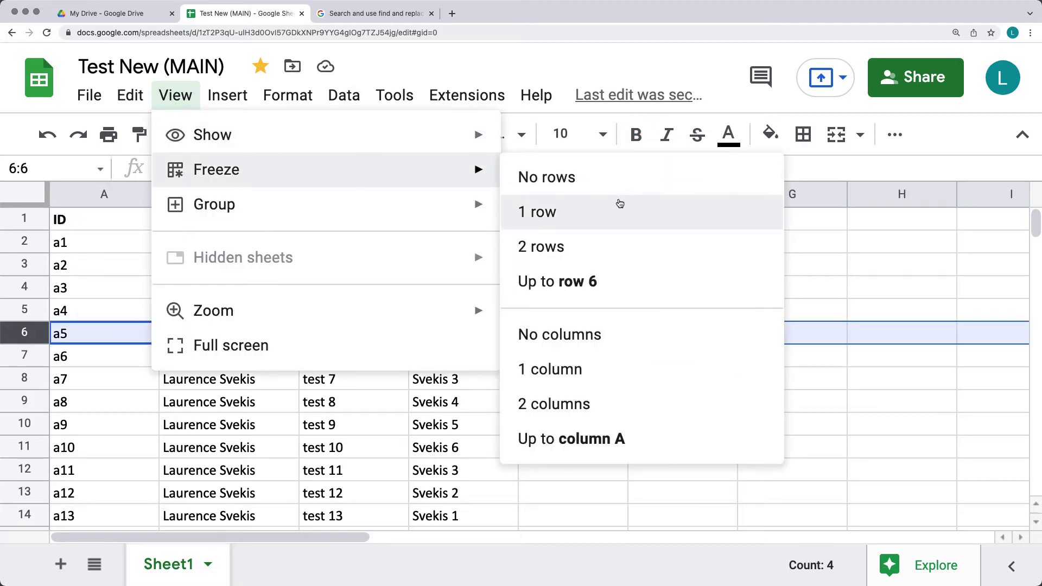
click(595, 282)
click(576, 383)
scroll(551, 364, down, 10)
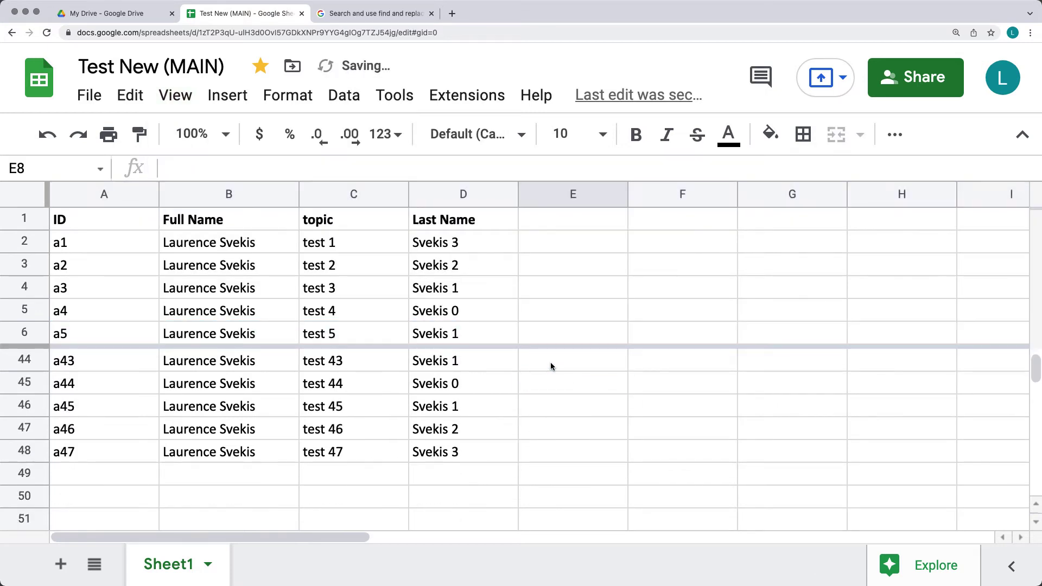
scroll(550, 363, up, 12)
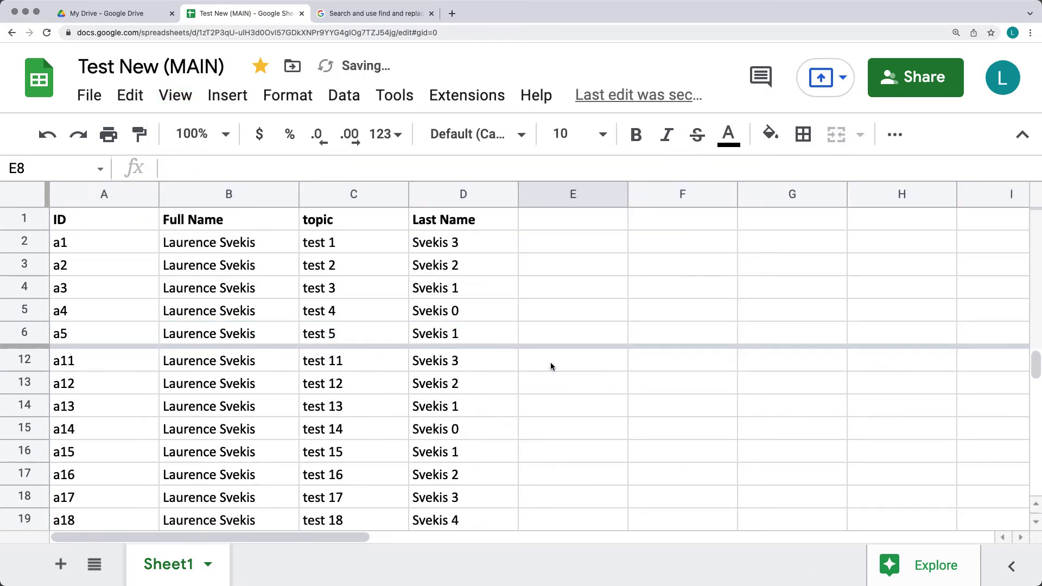
Unfreeze the sheet's rows using the additional row actions of row 6
click(25, 333)
right_click(25, 332)
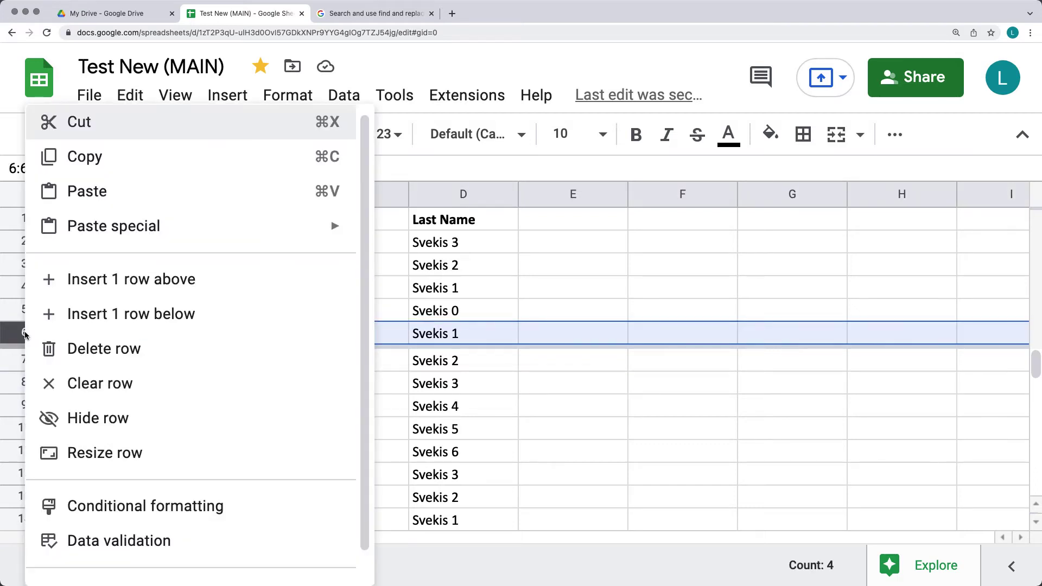
mouse_move(201, 567)
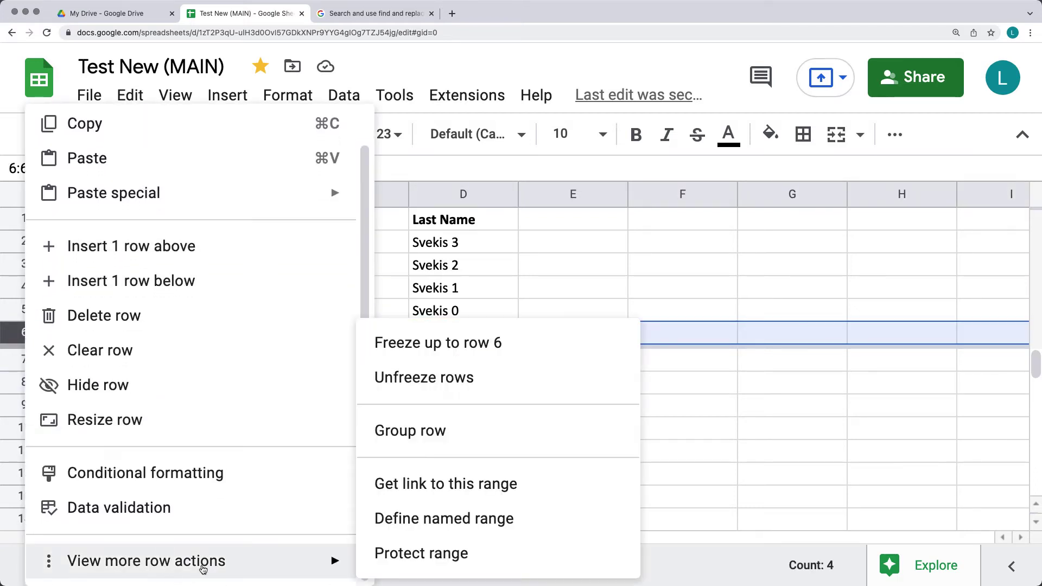
click(454, 378)
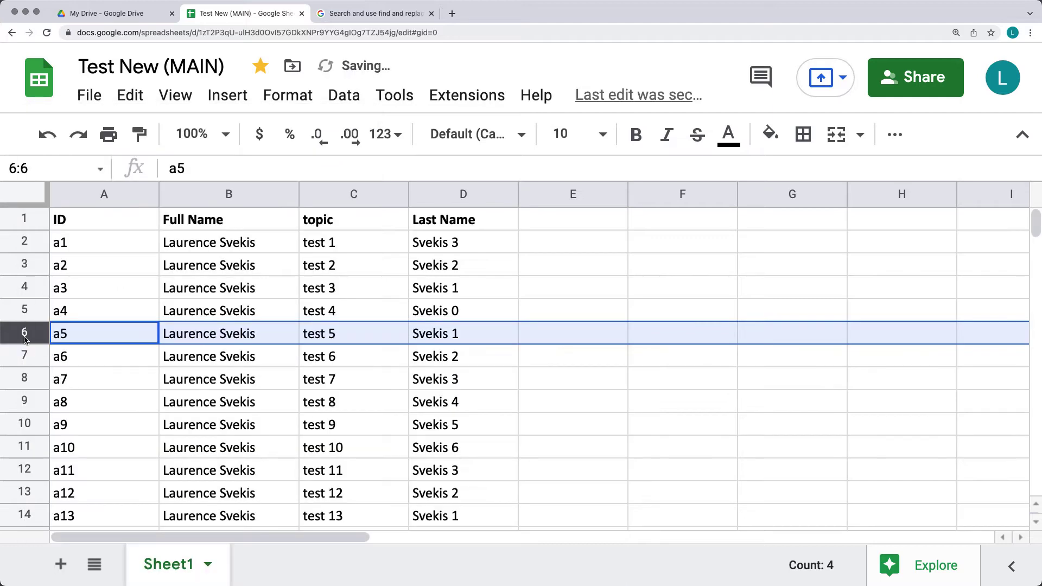
Freeze the sheet up to row 2, check it against the data below, and undo the freeze
right_click(27, 247)
mouse_move(201, 561)
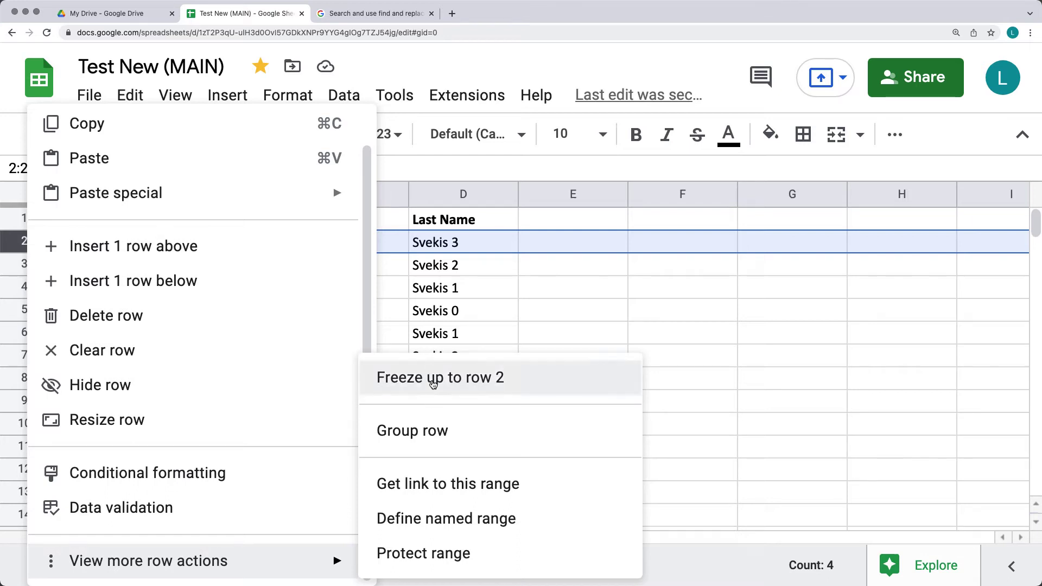
click(433, 383)
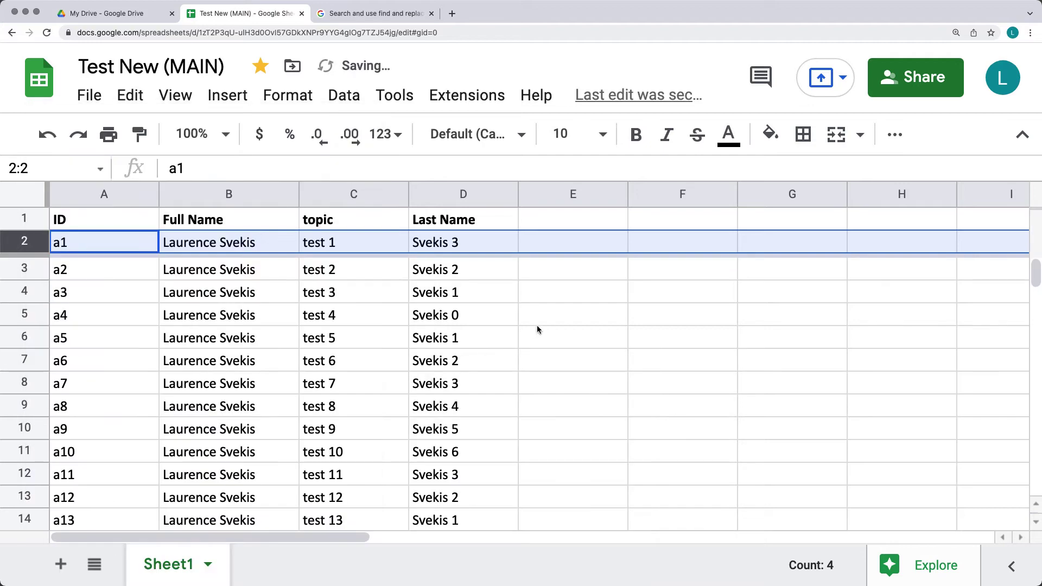
click(536, 324)
scroll(535, 326, down, 10)
scroll(534, 323, up, 10)
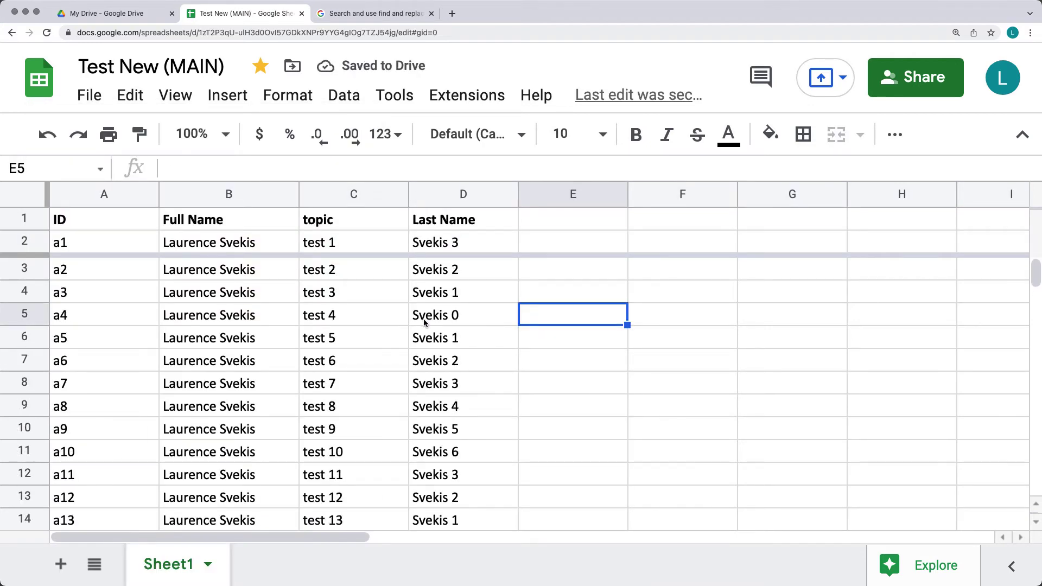
key(super+z)
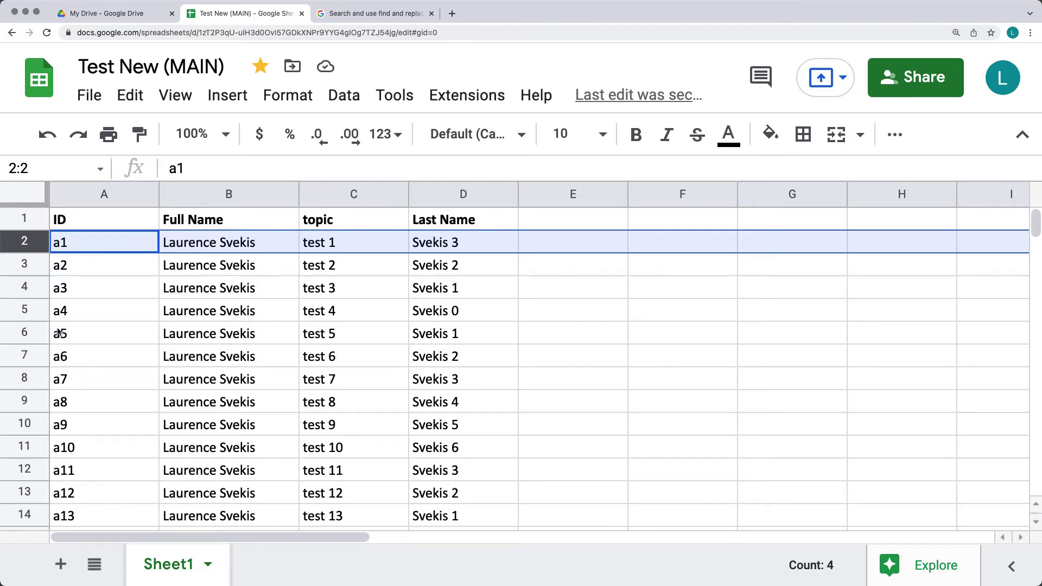
With row 6 selected, hide the formula bar and the sheet's gridlines
click(22, 334)
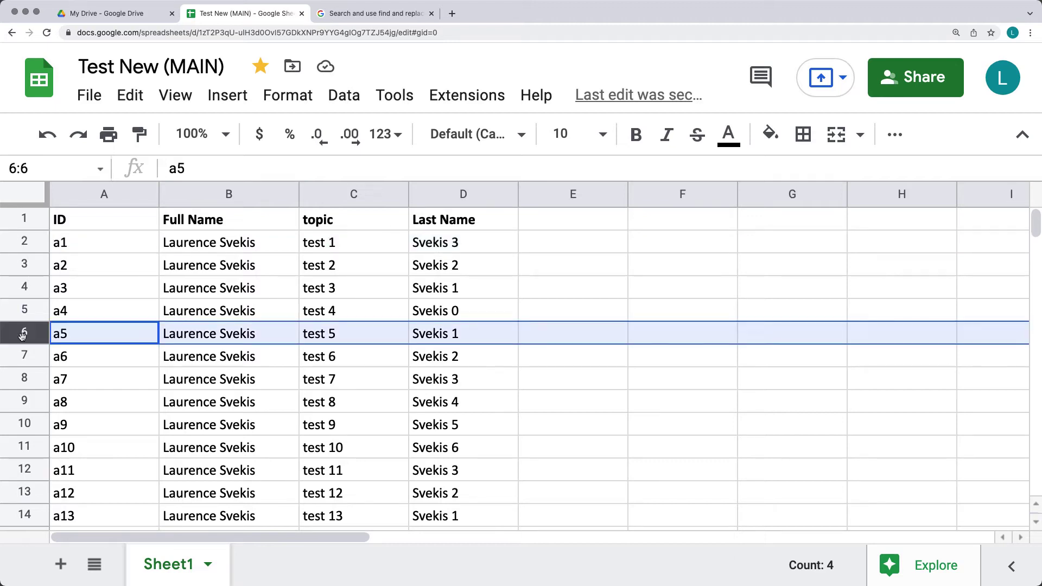
click(175, 96)
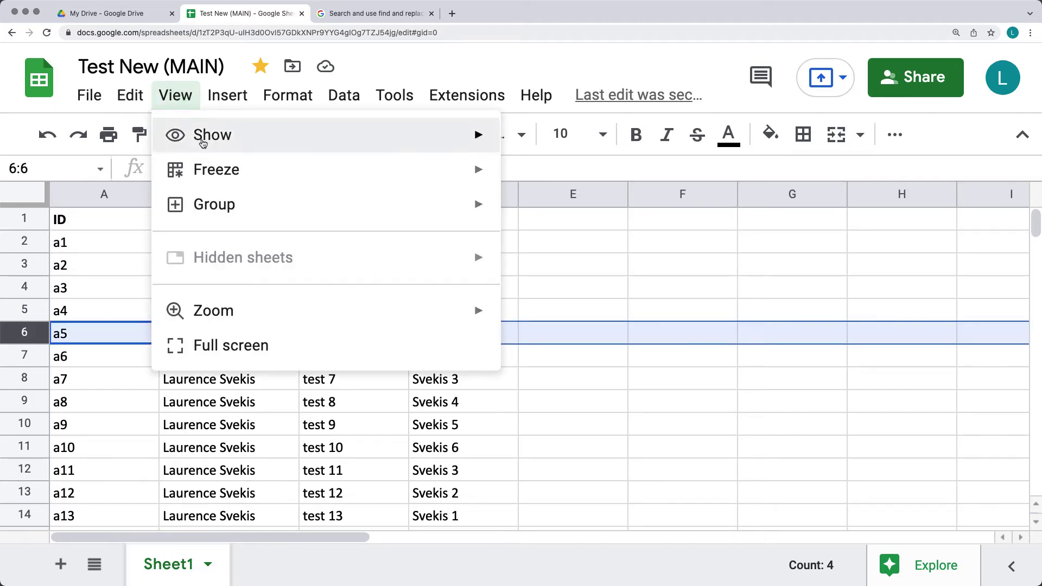
mouse_move(216, 149)
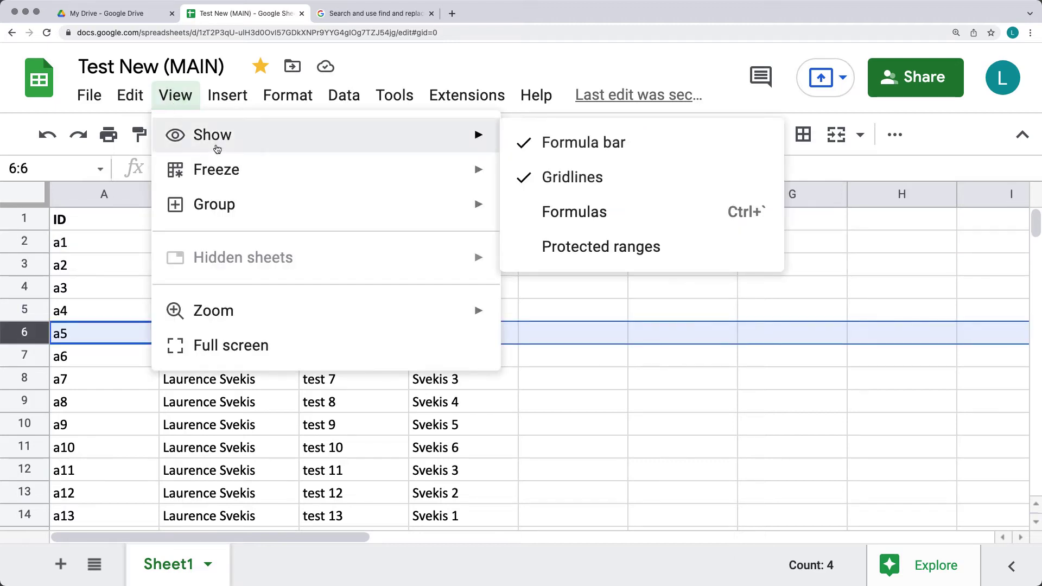
click(628, 145)
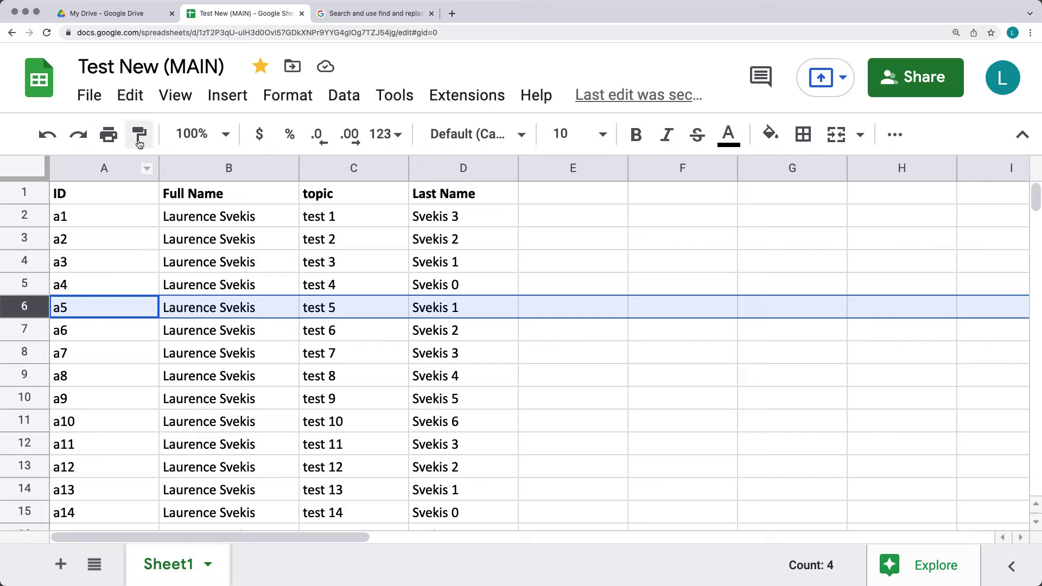
click(175, 95)
mouse_move(325, 134)
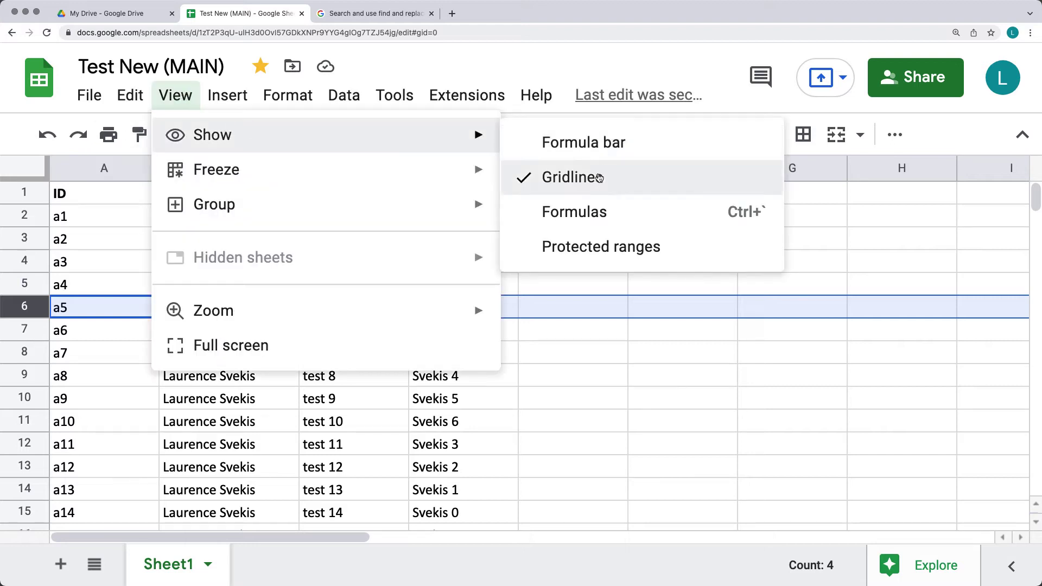
click(599, 177)
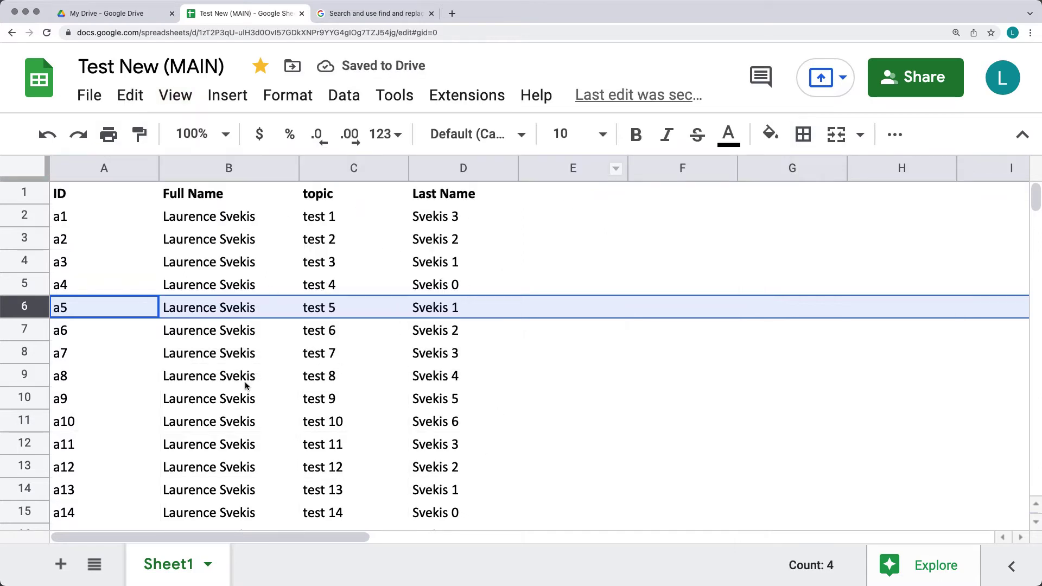
Show the formula bar and the sheet's gridlines again
click(175, 95)
mouse_move(191, 129)
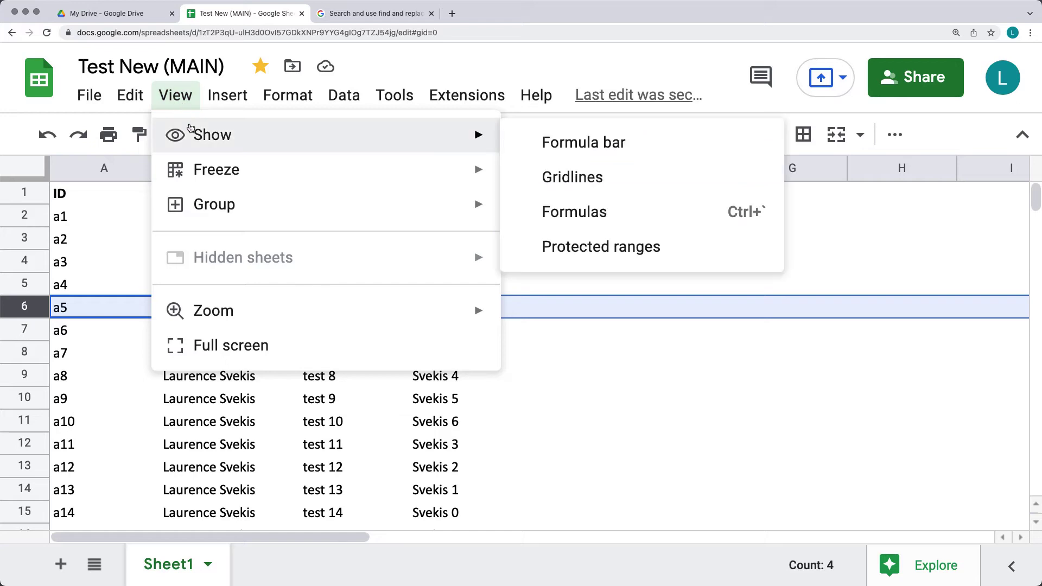
click(639, 135)
click(175, 95)
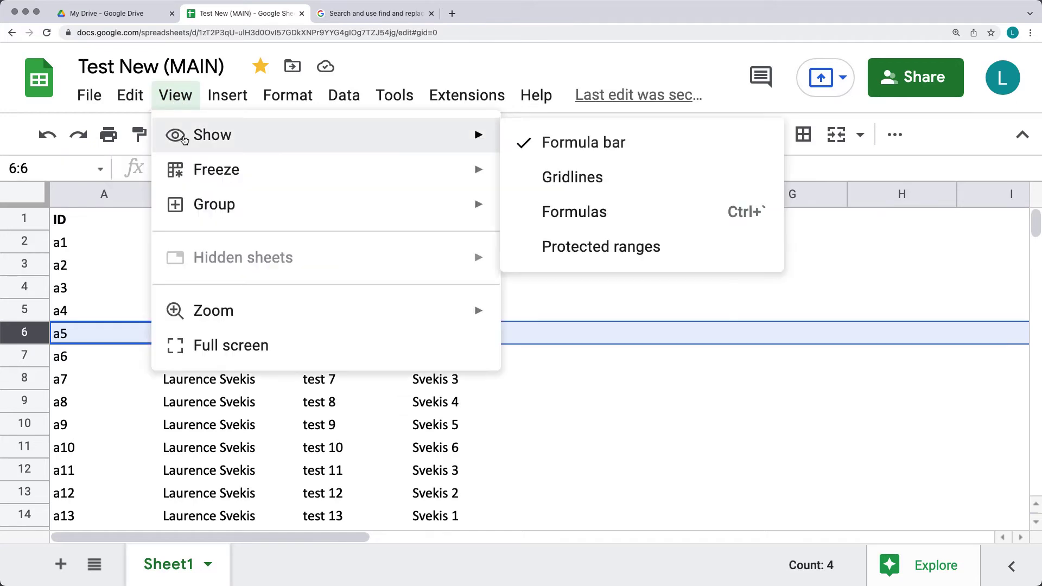
click(613, 173)
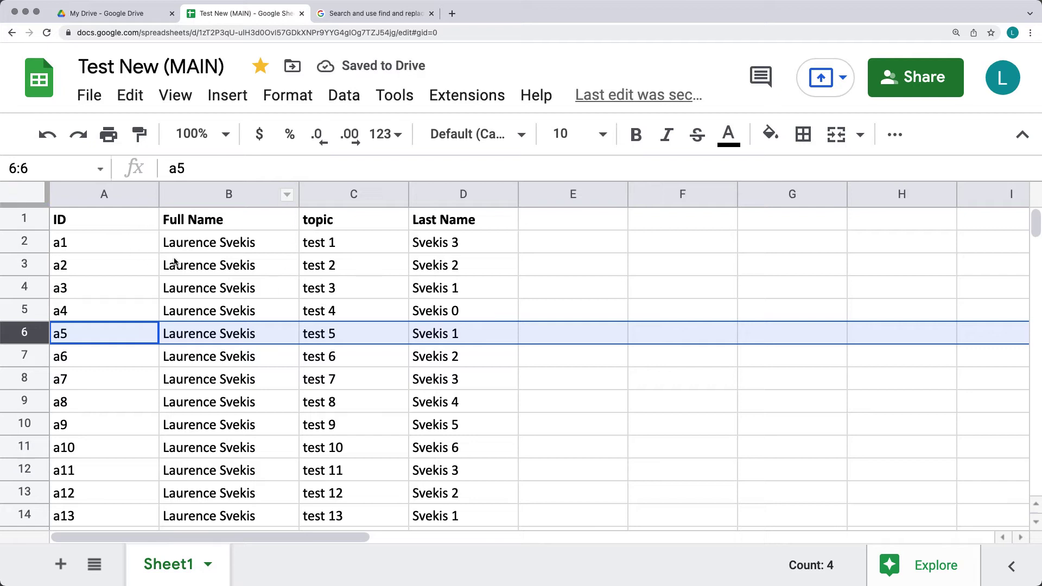
Turn on the display of formulas in the sheet's cells
click(207, 168)
click(161, 104)
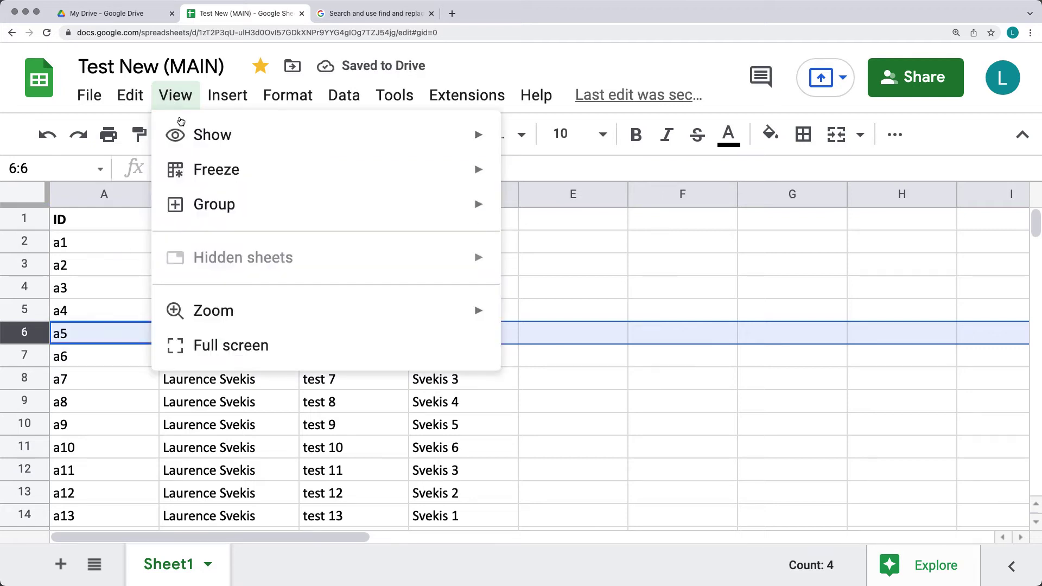
mouse_move(181, 123)
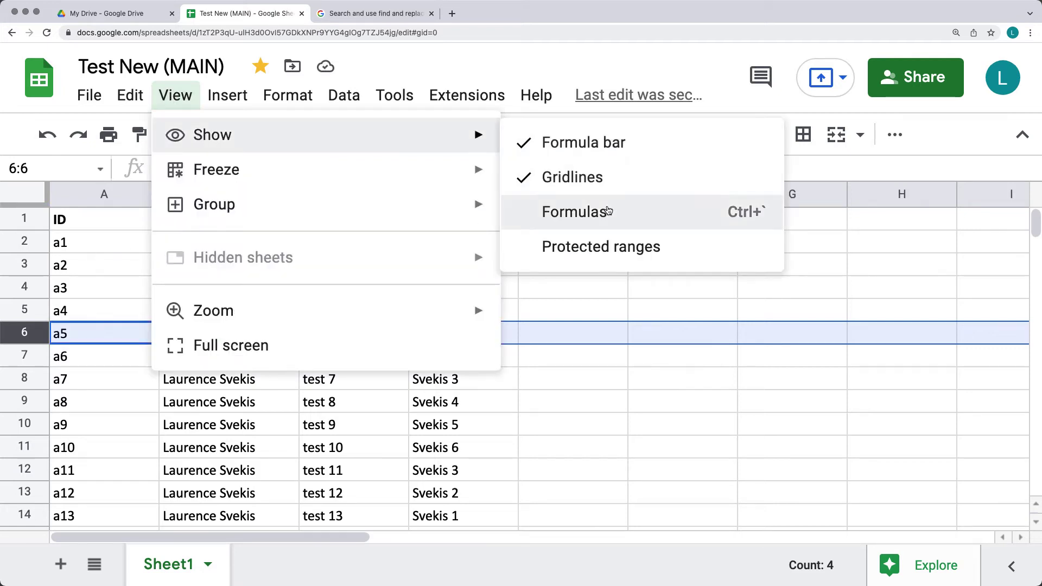
click(607, 210)
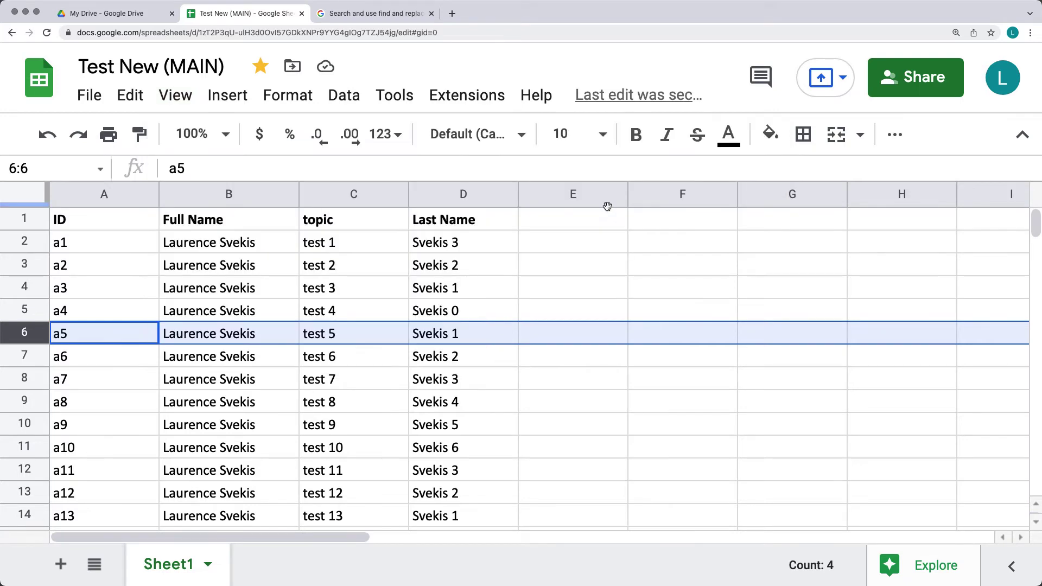
Enter 3 in cell E2 and 4 in each of cells E3, E4 and E5
click(541, 258)
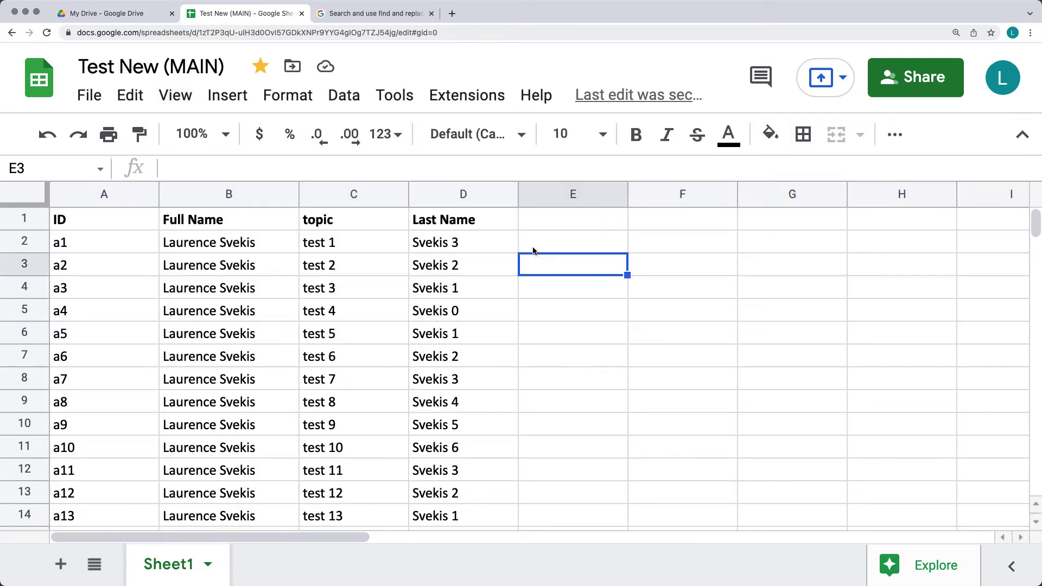
click(283, 168)
click(550, 243)
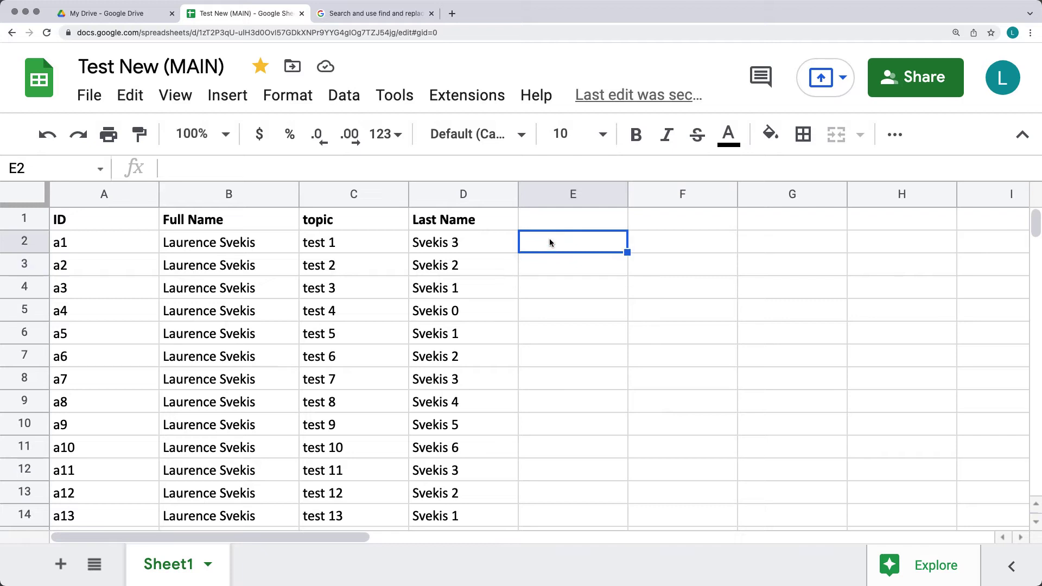
text(3)
click(555, 266)
text(4)
click(551, 304)
text(4)
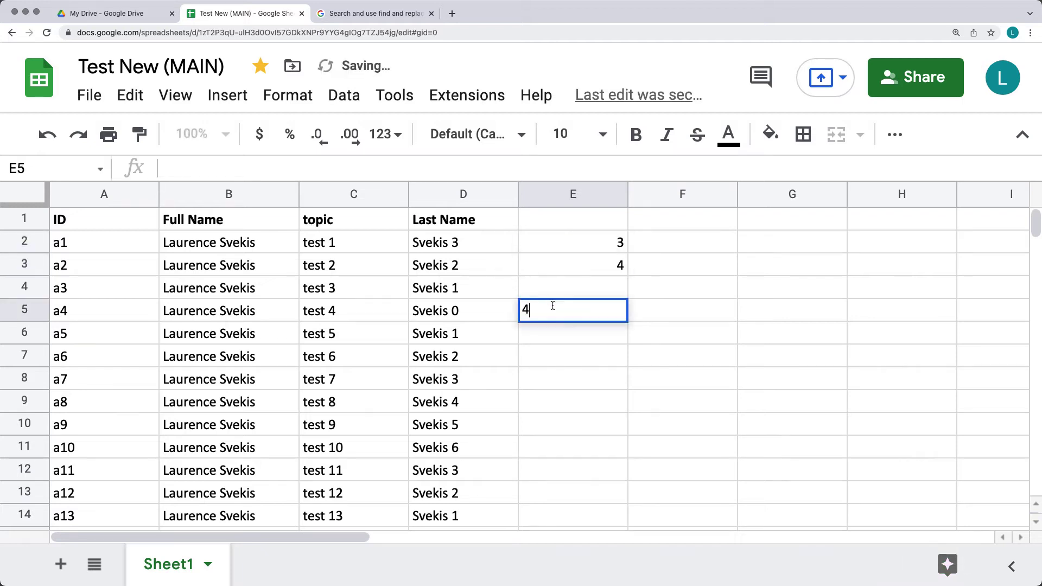
key(Return)
click(585, 287)
text(4)
Enter the formula =SUM(E2+100) in cell F2
click(646, 243)
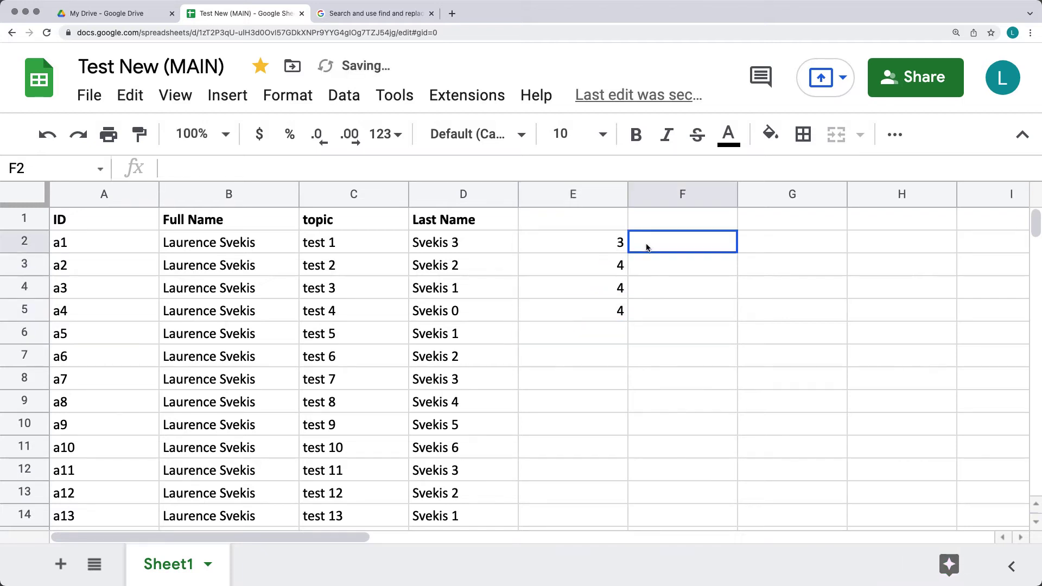
click(207, 168)
text(=SUM()
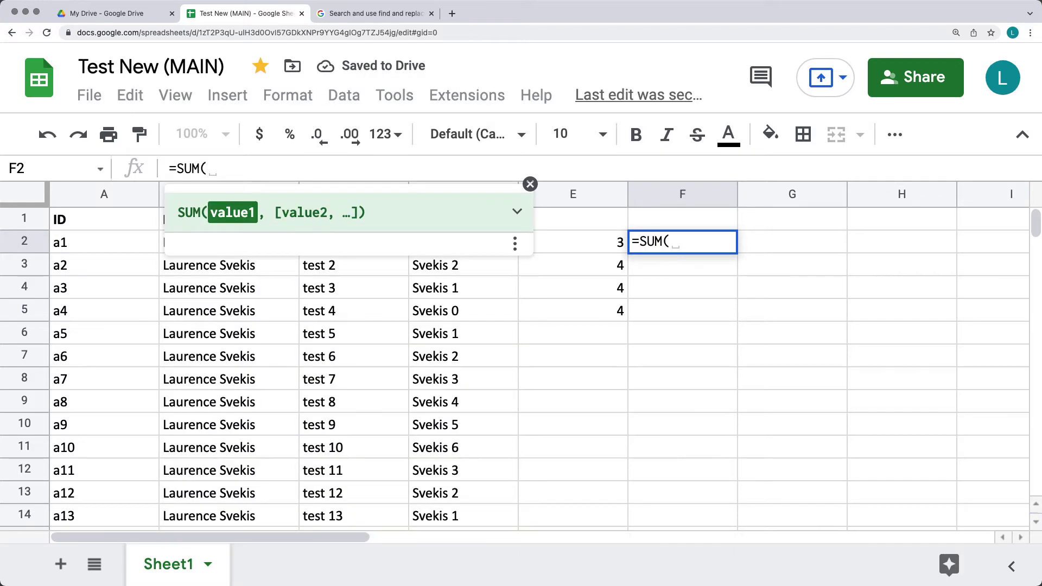
click(596, 241)
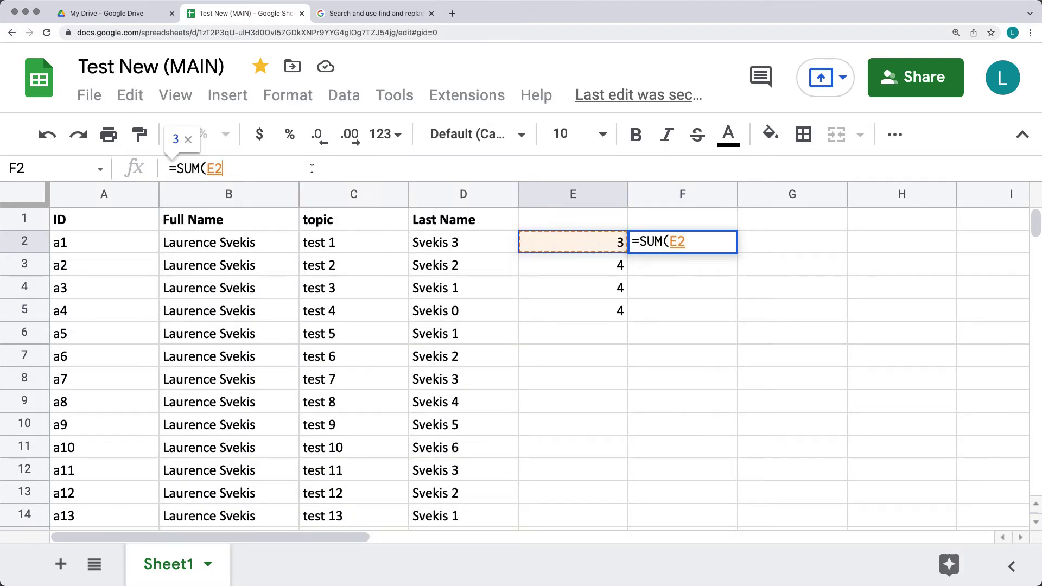
text(+100))
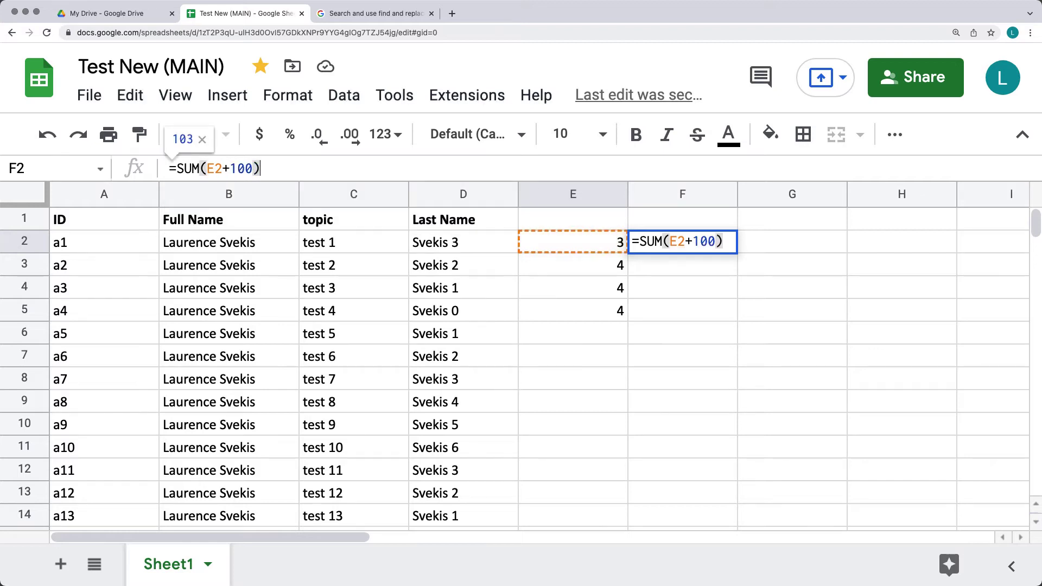
key(Return)
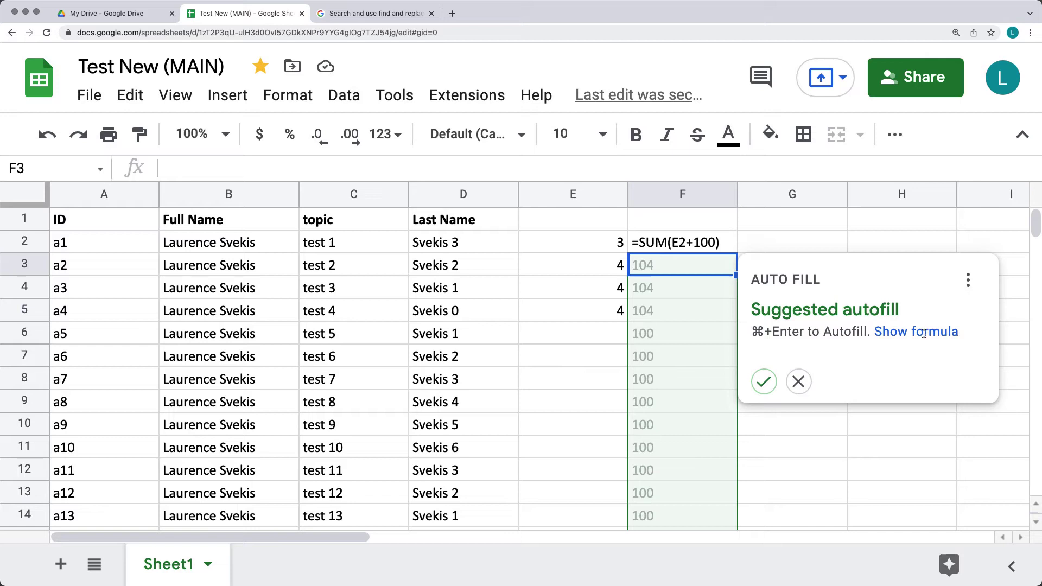
Accept the suggested autofill down column F and inspect the formulas in F2 and F3
click(763, 382)
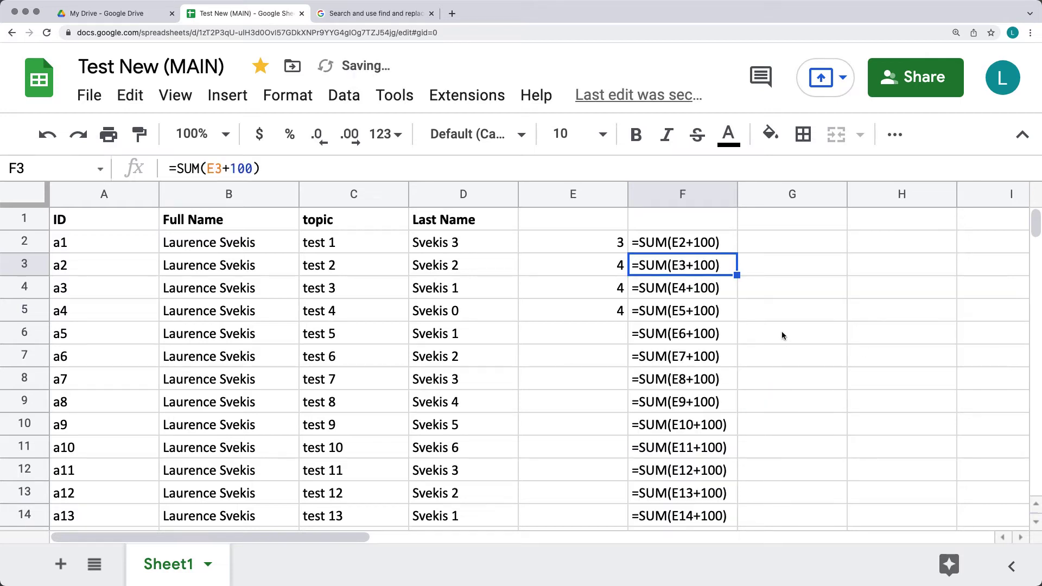
click(781, 332)
click(697, 240)
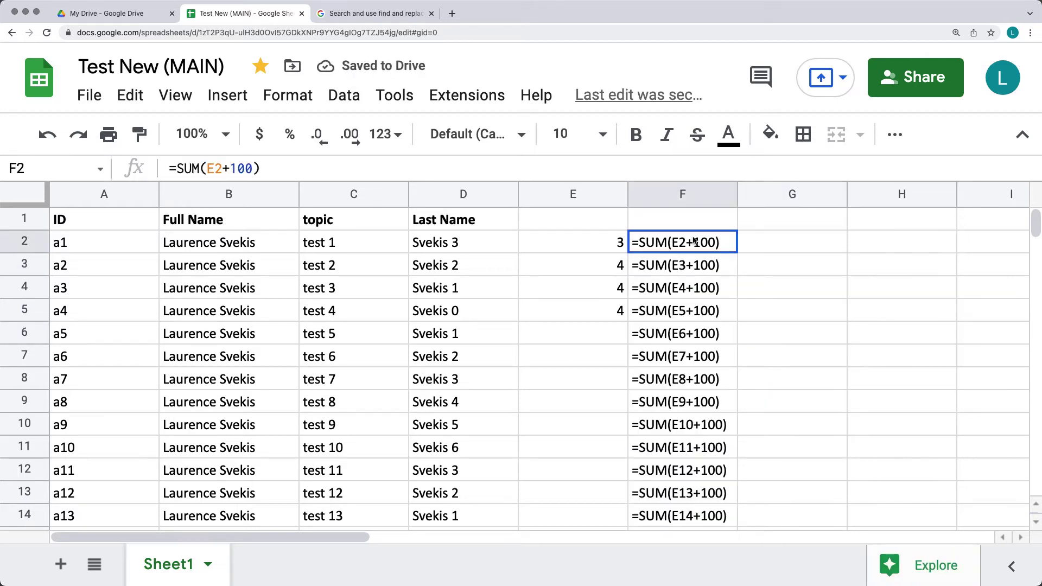
click(727, 269)
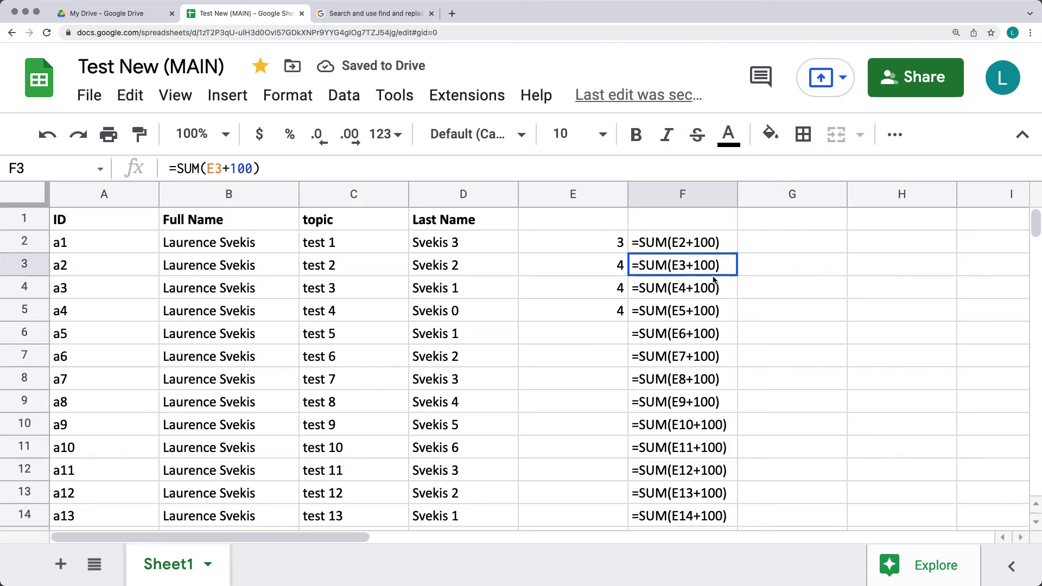
Check the formulas in F2 and F3, and turn off the display of formulas in the sheet's cells
click(681, 241)
click(681, 261)
click(672, 219)
click(672, 241)
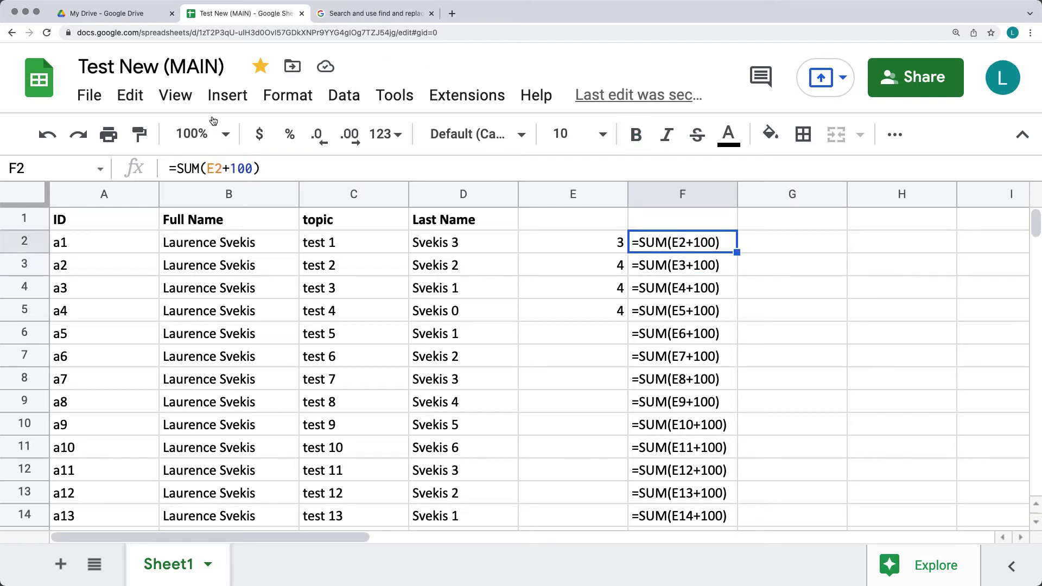
click(175, 96)
mouse_move(206, 133)
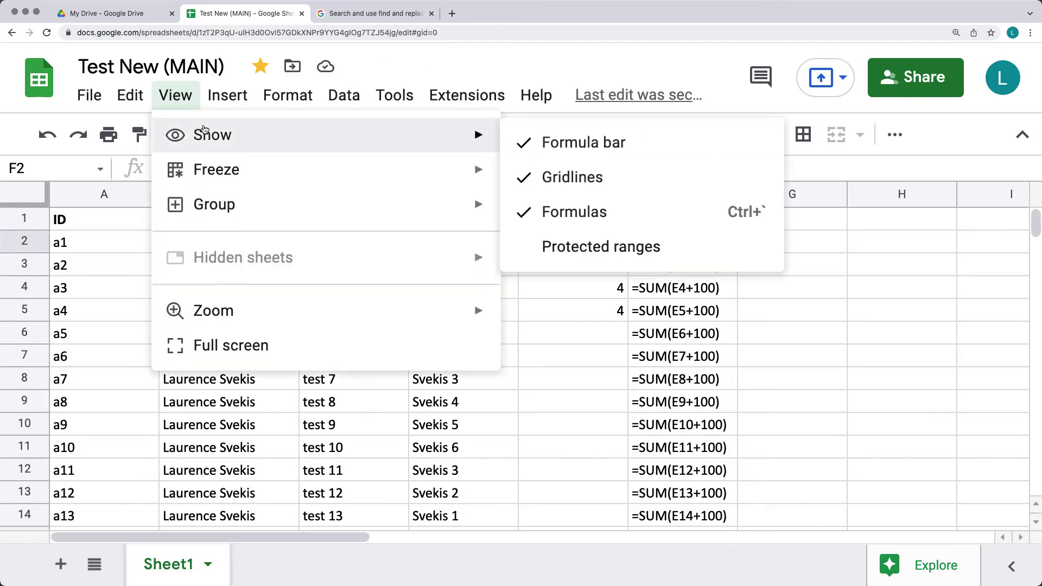
click(612, 216)
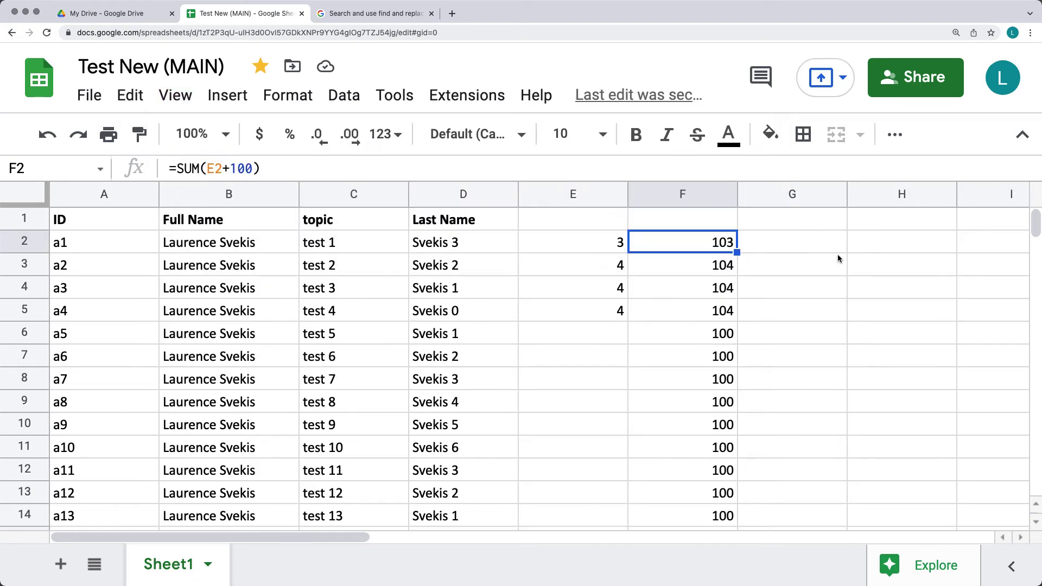
click(791, 249)
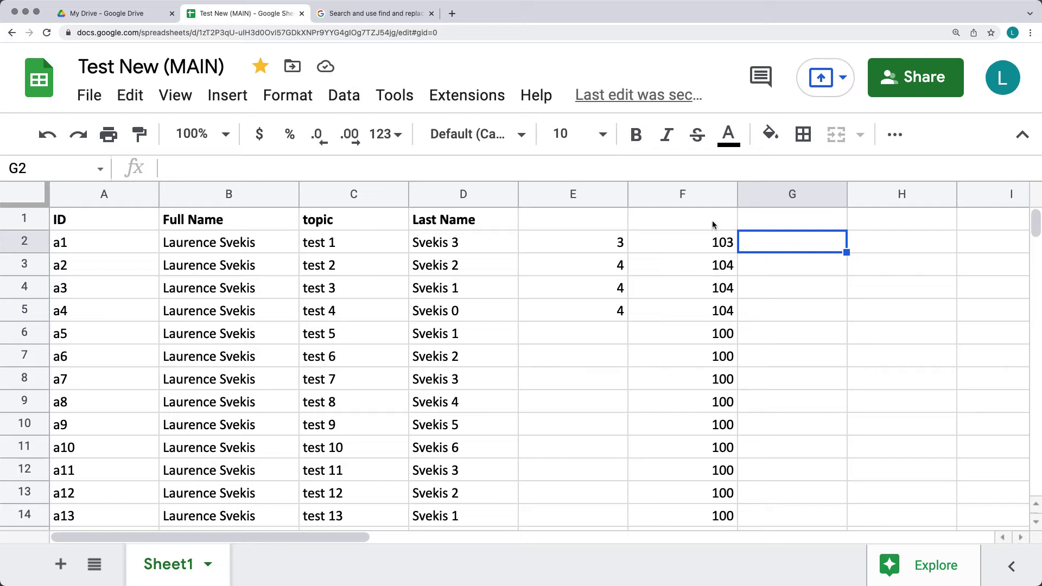
Turn on the display of protected ranges in the sheet
click(166, 97)
mouse_move(209, 133)
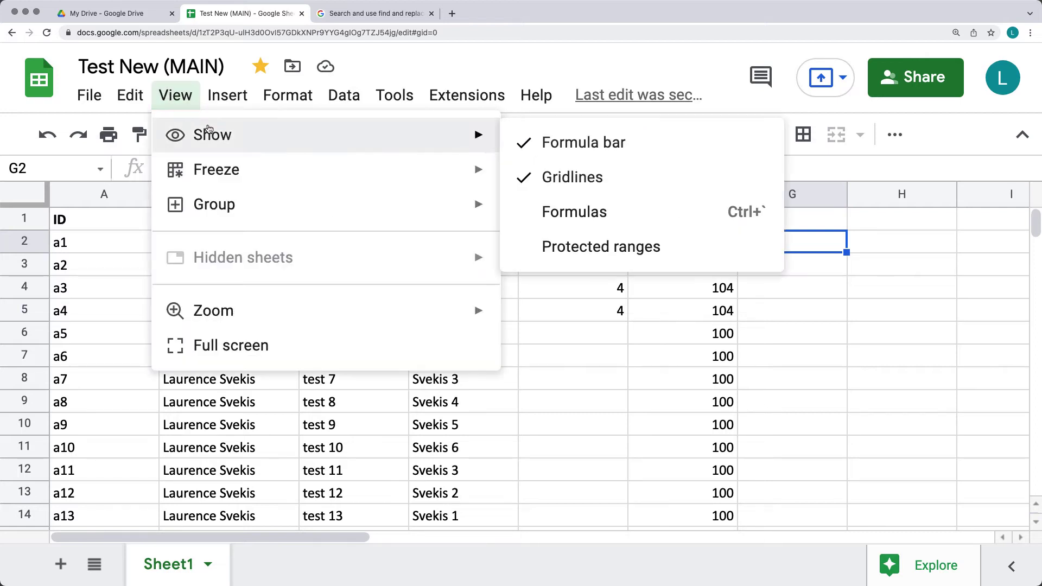
click(588, 247)
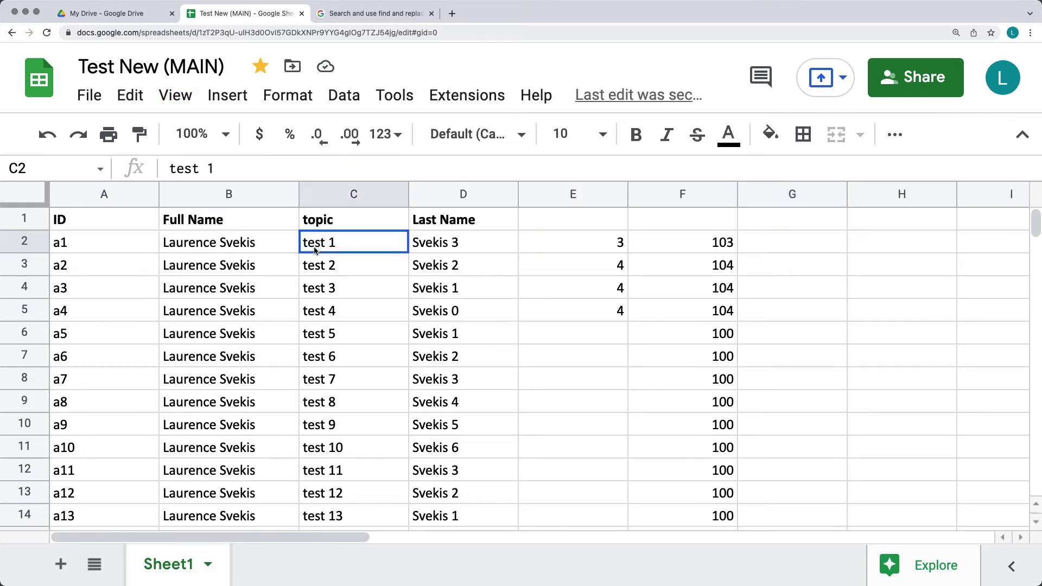
Add a protected range for cells C2:D8 with the description temp and open its editing permissions
drag(315, 247, 479, 369)
right_click(480, 368)
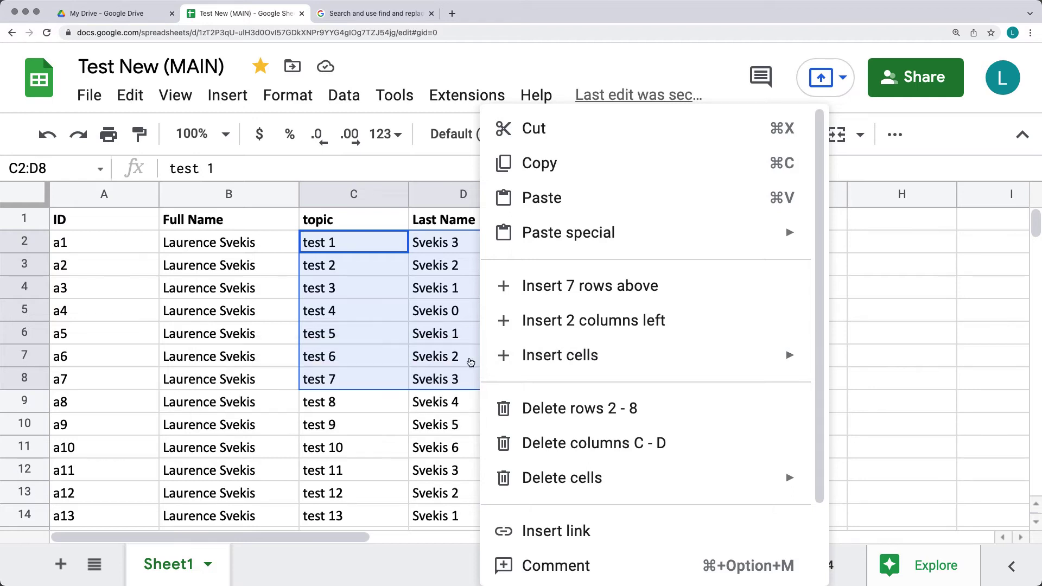
scroll(594, 384, down, 2)
mouse_move(623, 576)
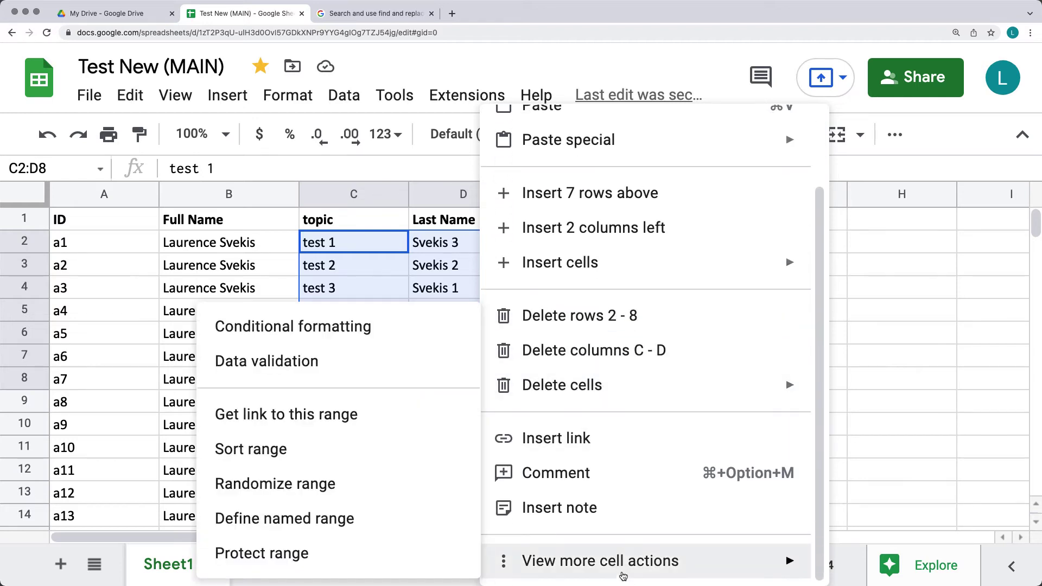
click(406, 560)
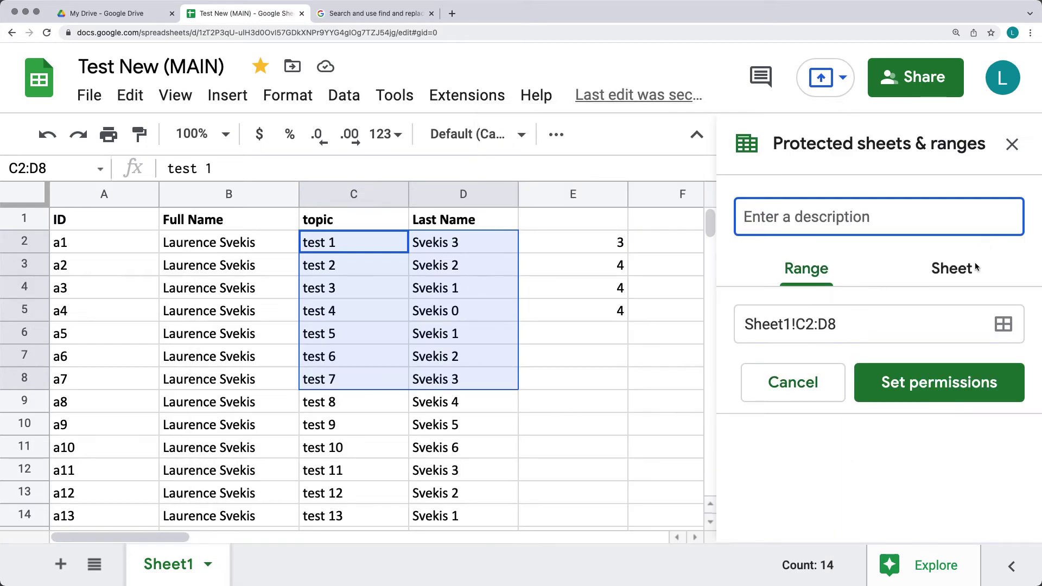
text(temp)
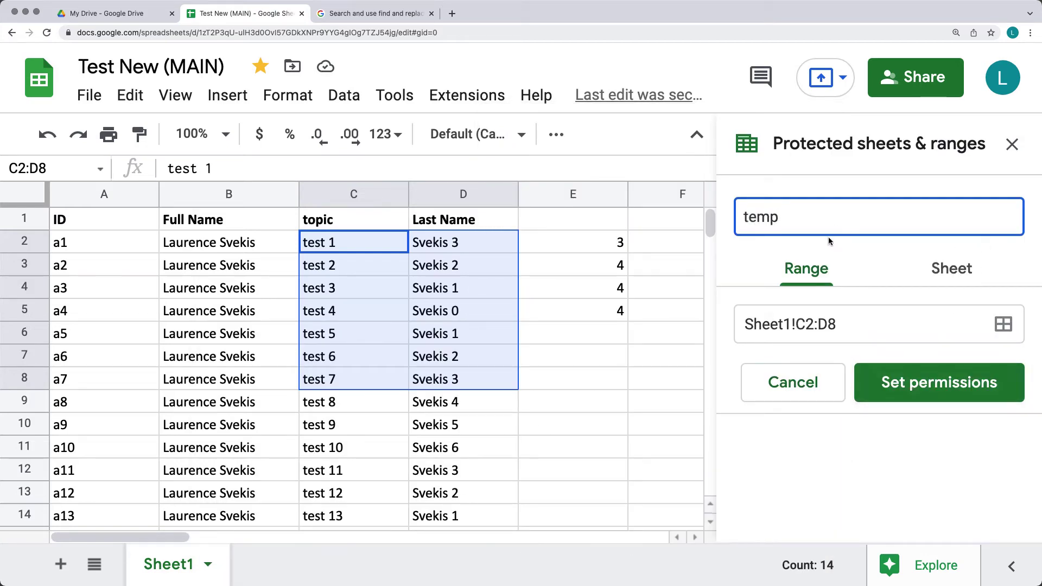
click(939, 381)
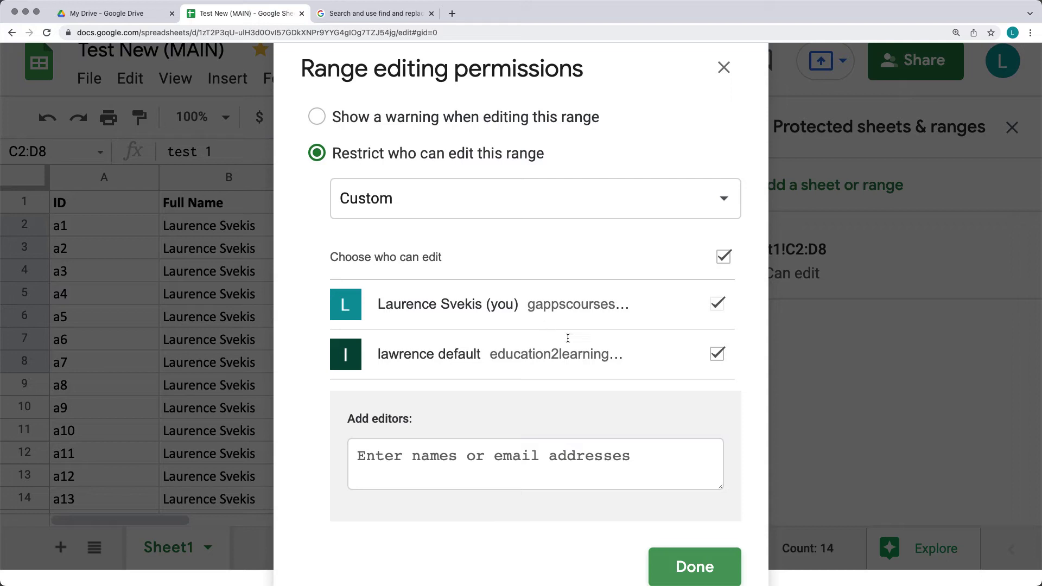
Restrict editing of the protected range C2:D8 to the owner by excluding the other editor, and close the protection settings
click(717, 354)
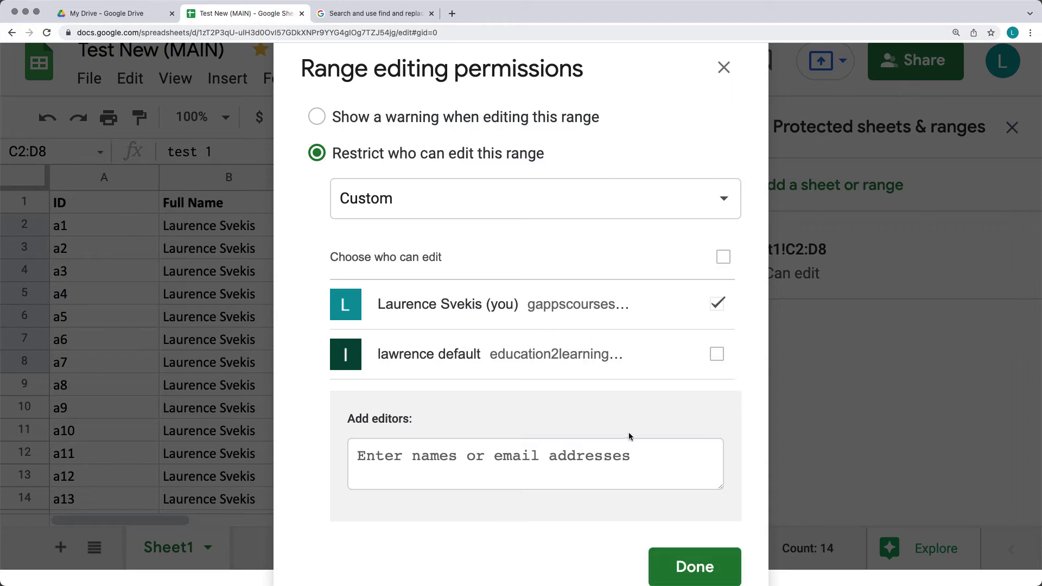
click(679, 566)
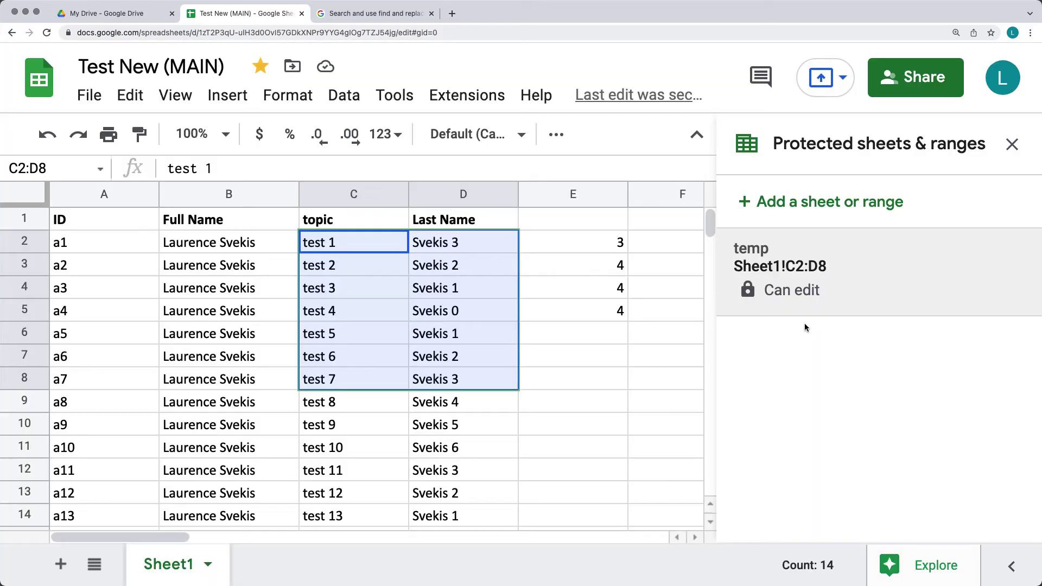
click(1005, 158)
click(604, 374)
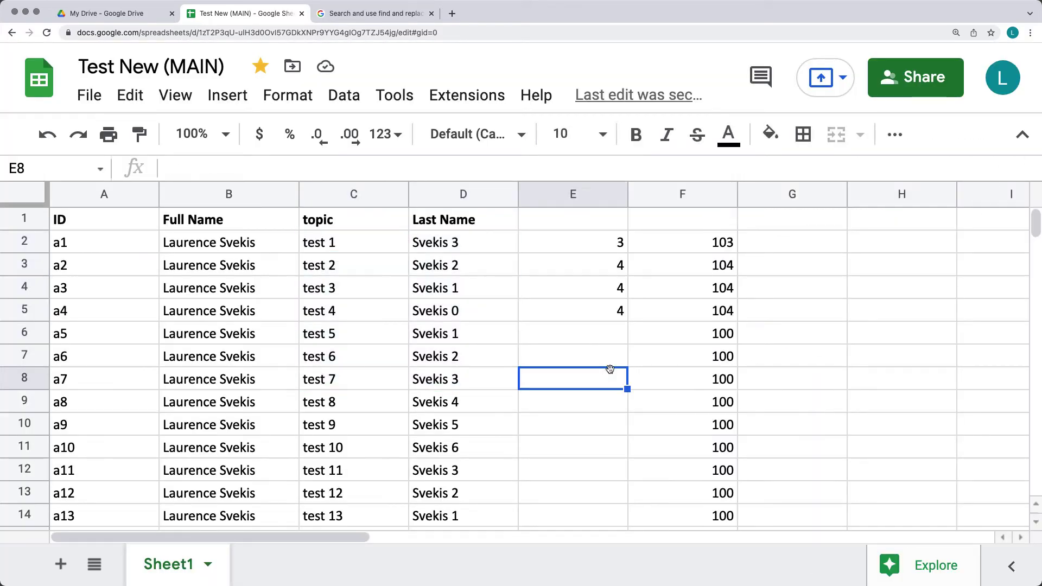
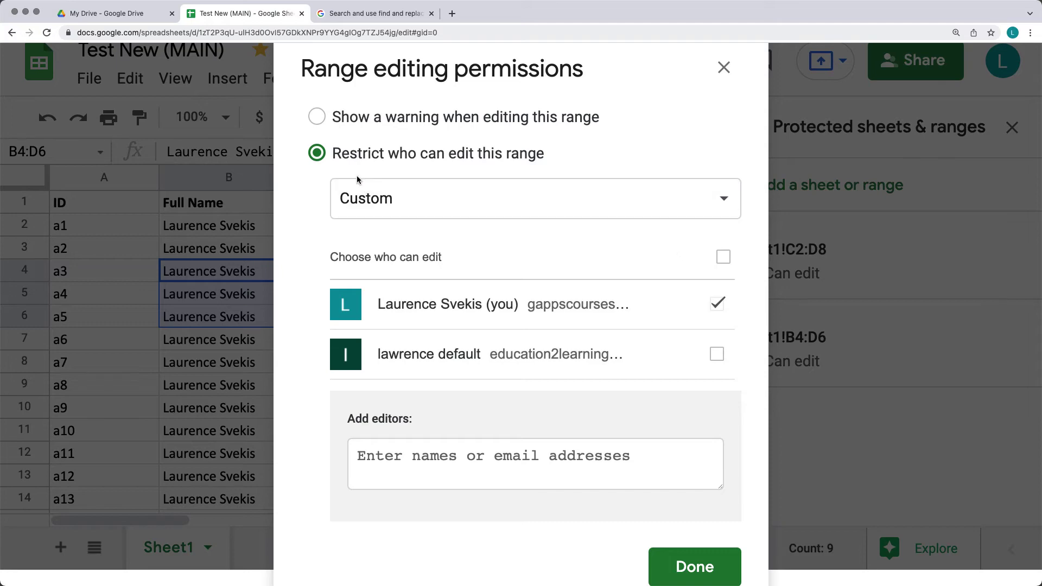
Set the protected range B4:D6 to show a warning when editing, and close the protection settings
click(319, 116)
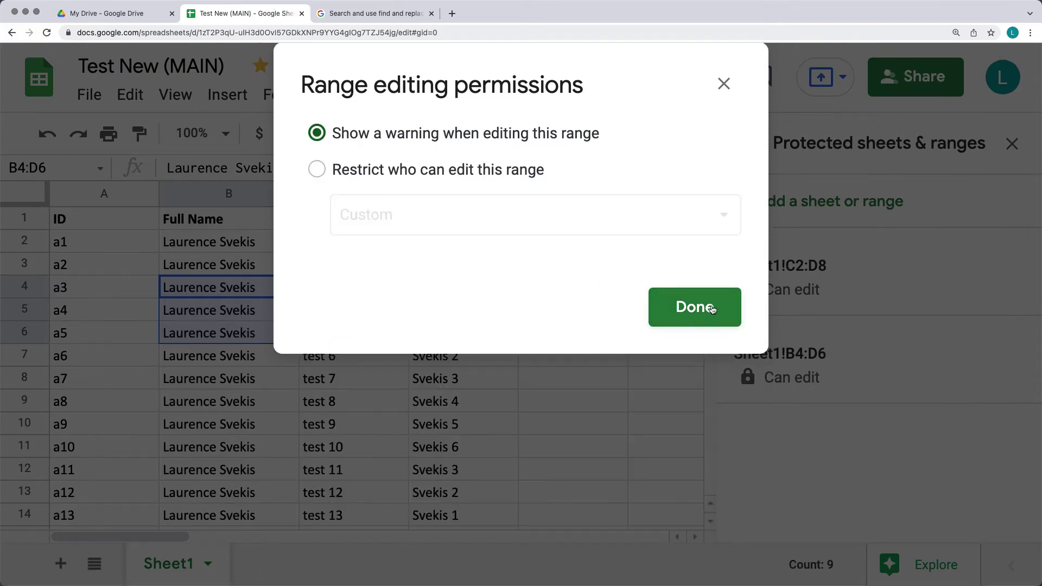
click(686, 305)
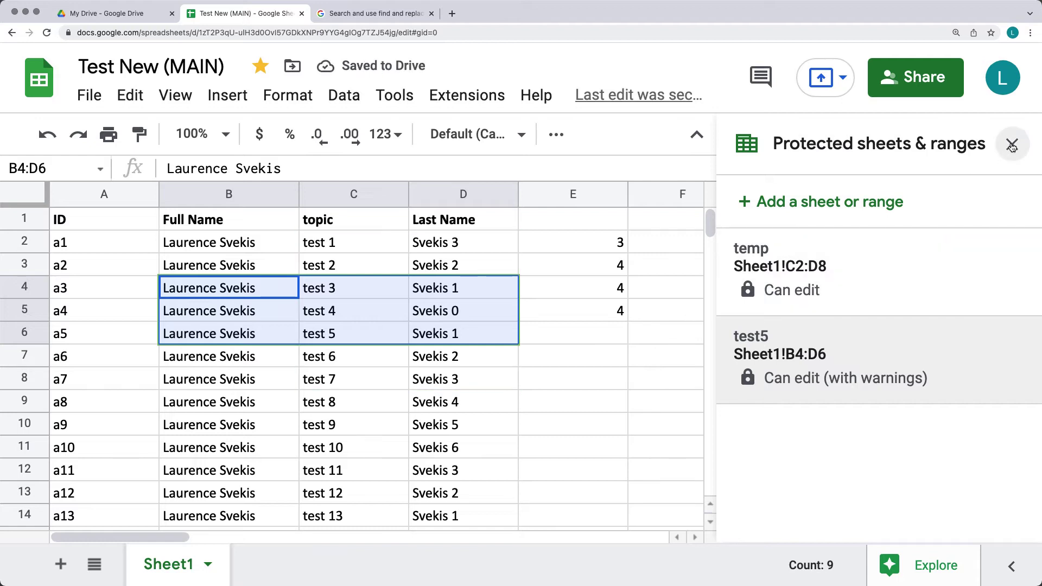
click(1011, 144)
click(589, 394)
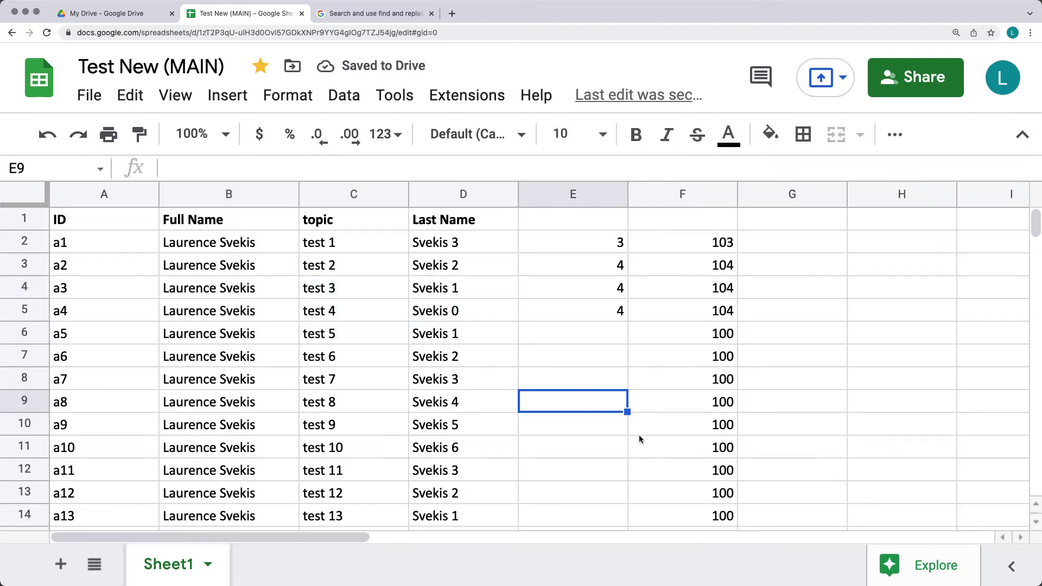
Show the protected ranges in the sheet
click(175, 95)
mouse_move(314, 136)
click(588, 247)
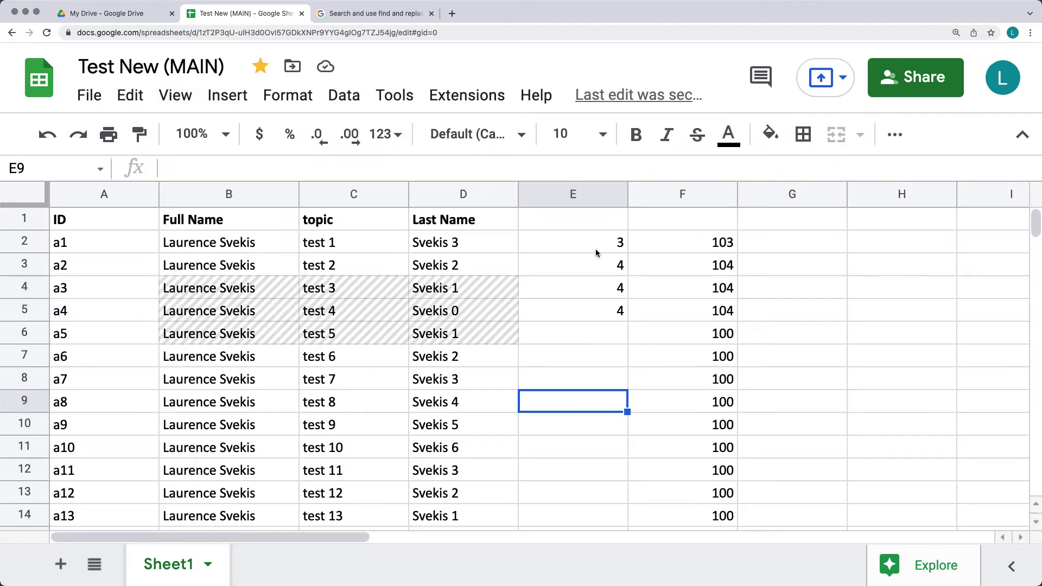
click(791, 361)
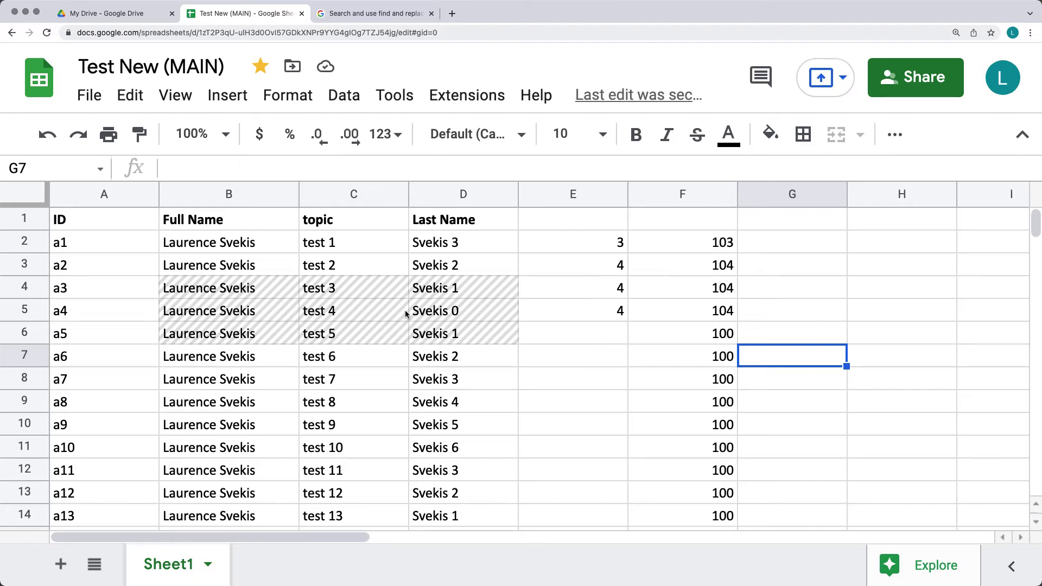
Try to add the letter g to the text in protected cell D6, and dismiss the edit warning
click(577, 393)
click(484, 340)
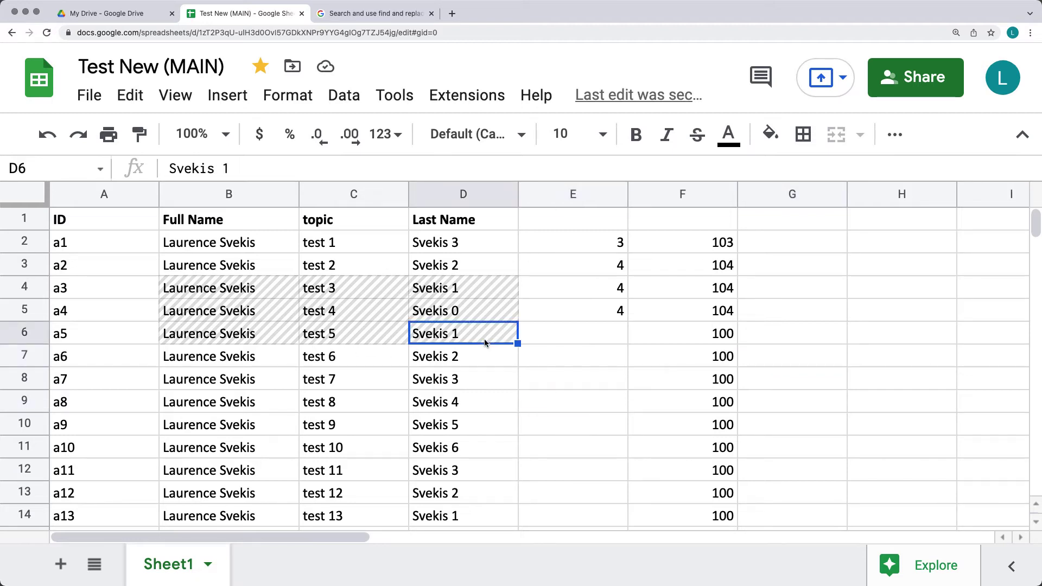
double_click(484, 338)
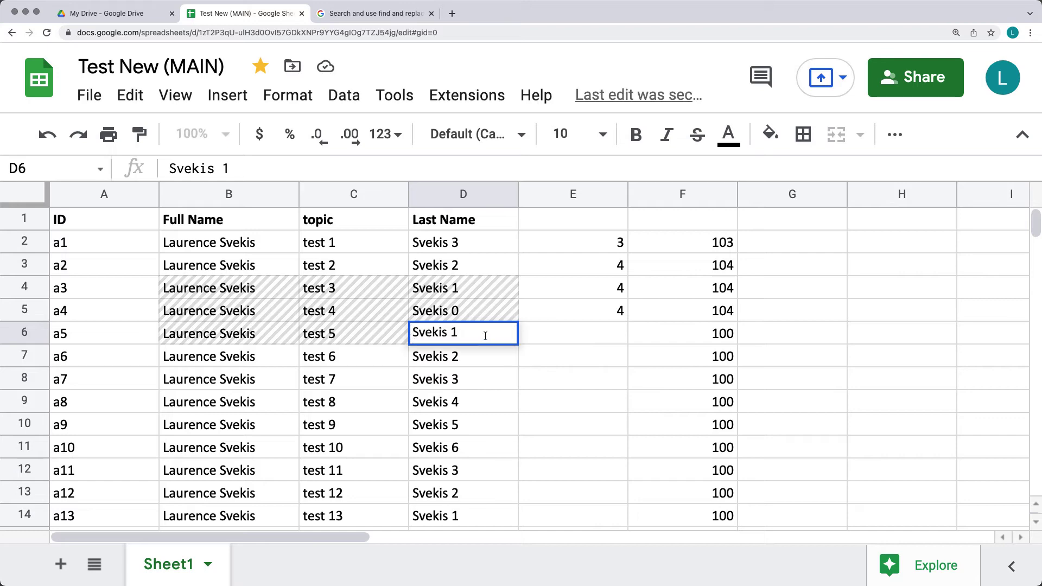
text(g)
click(563, 427)
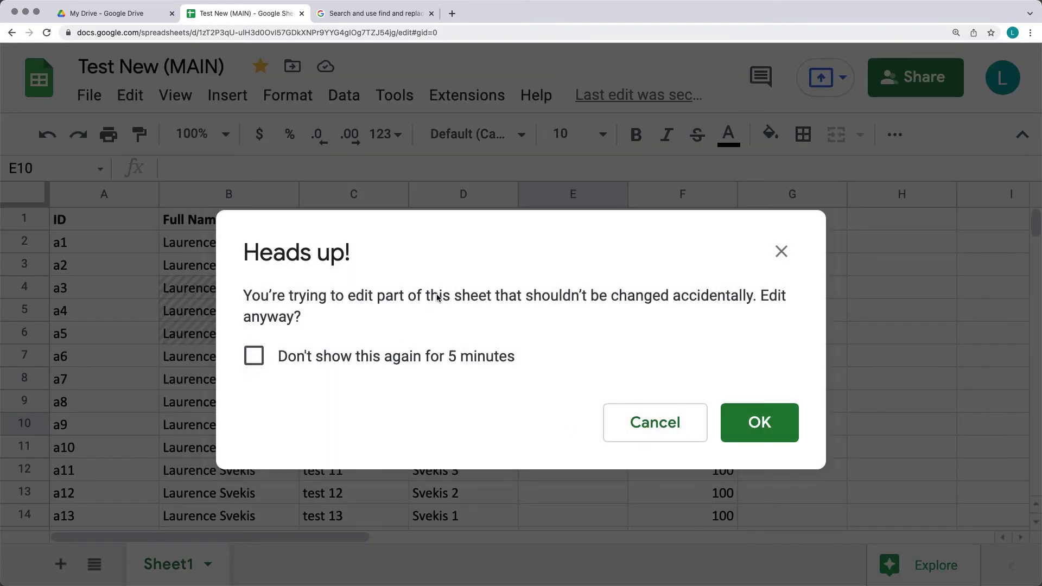
click(780, 255)
click(548, 369)
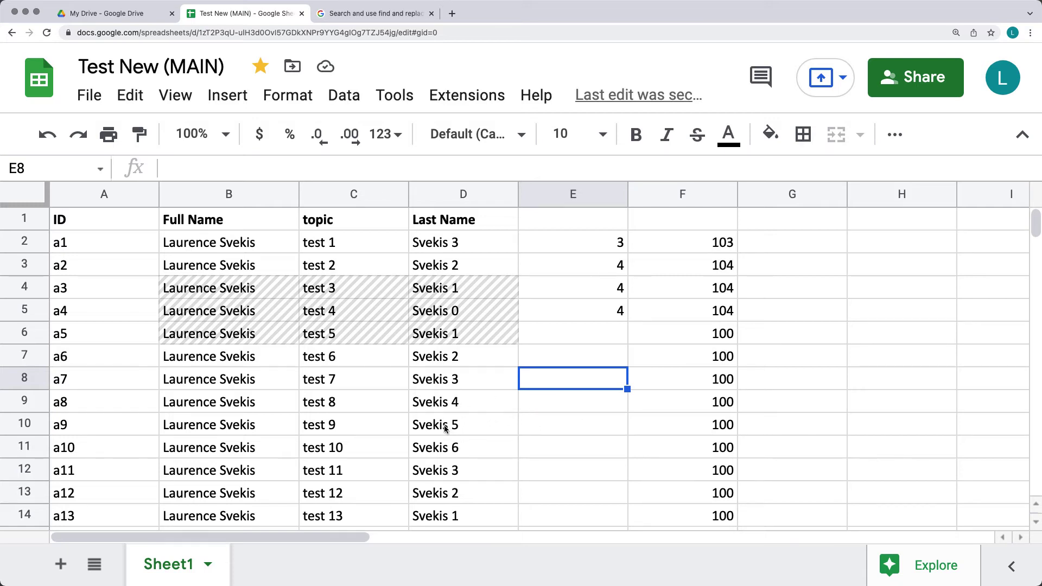
Turn off the display of protected ranges in the sheet
click(176, 96)
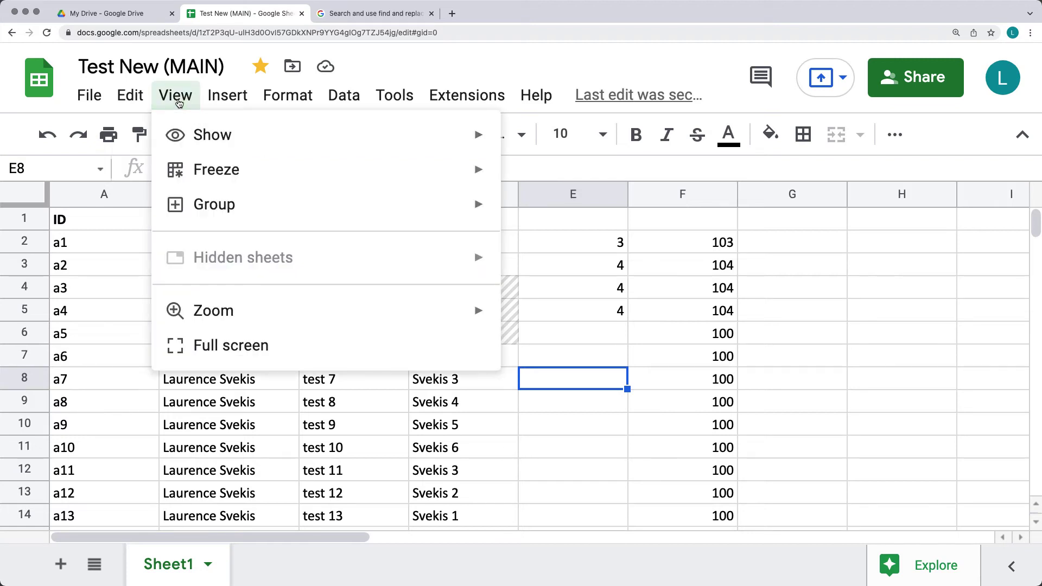
mouse_move(182, 144)
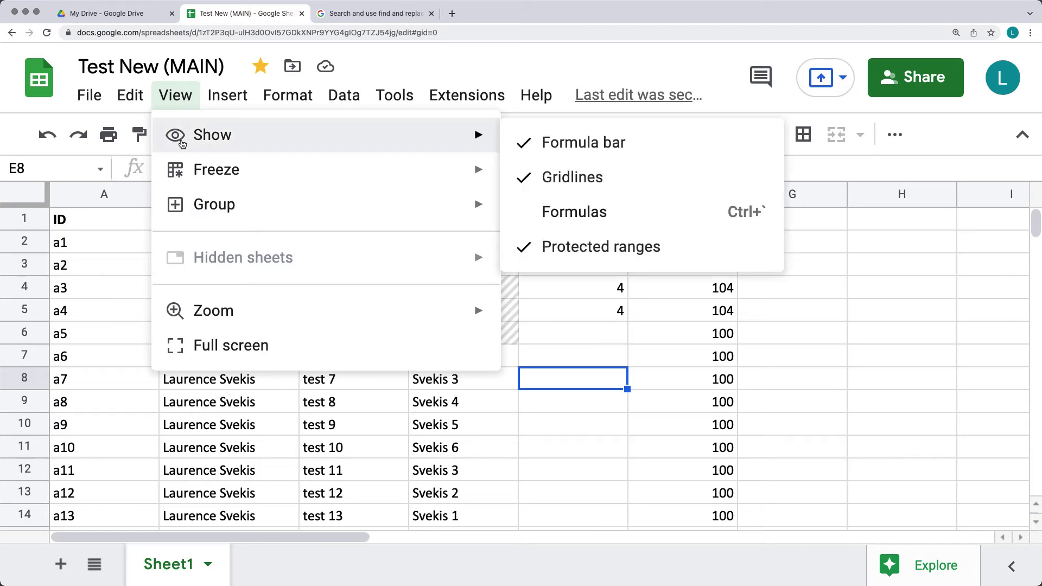
click(555, 253)
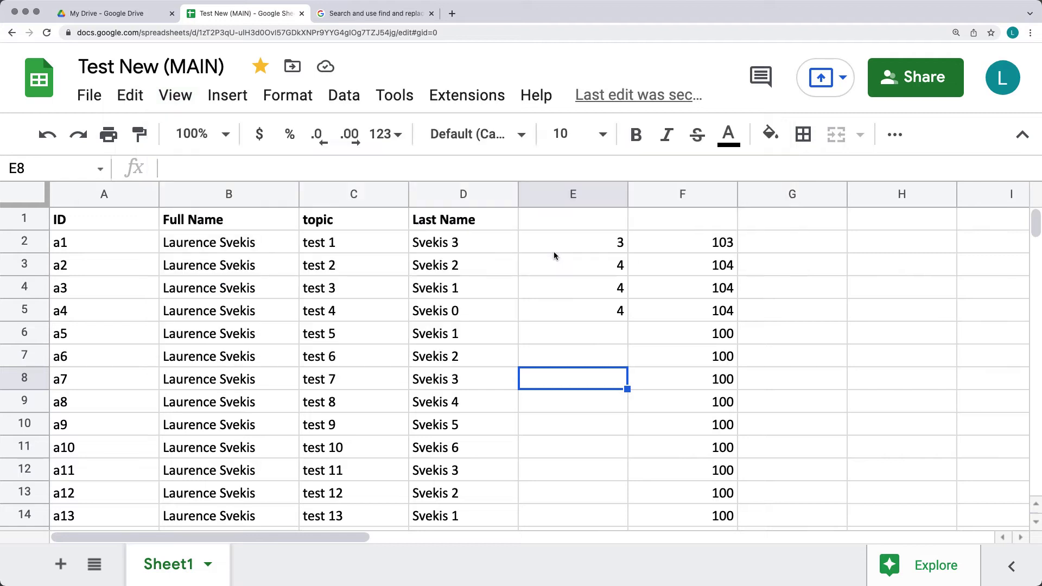
Try to replace the content of protected cell C4 with hh, and cancel the edit
click(350, 289)
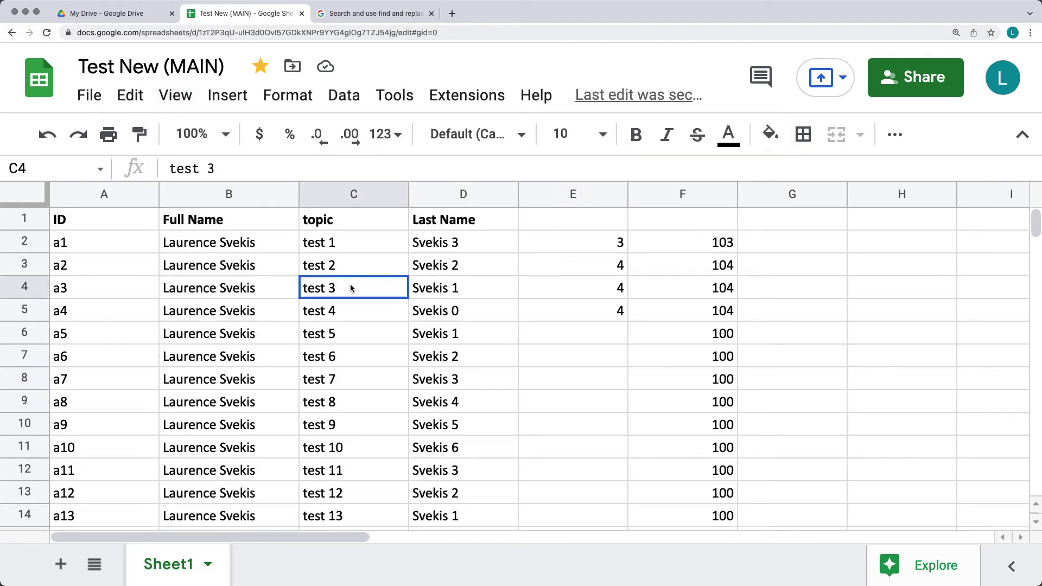
text(hh)
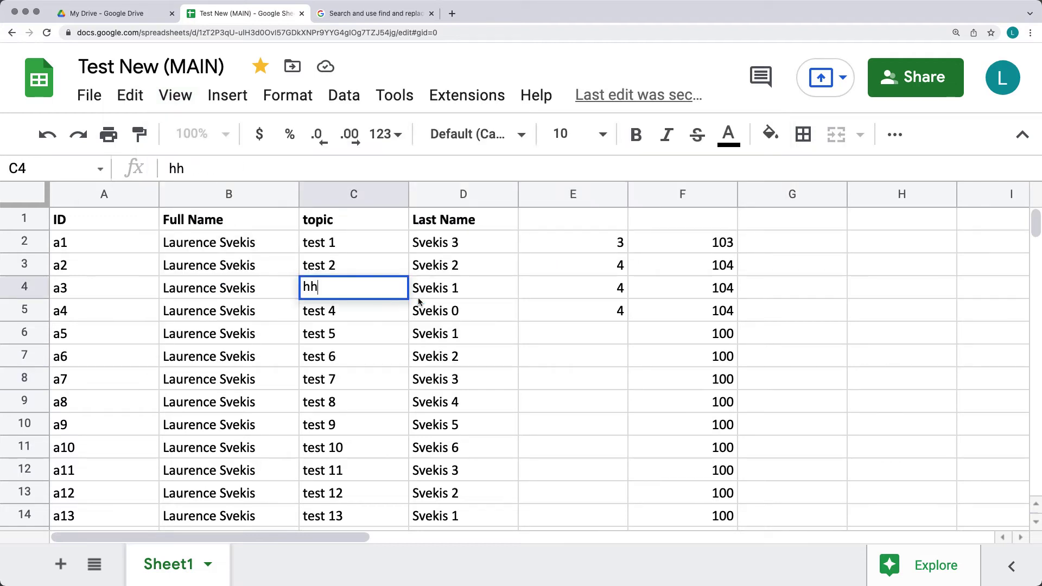
click(415, 303)
click(657, 422)
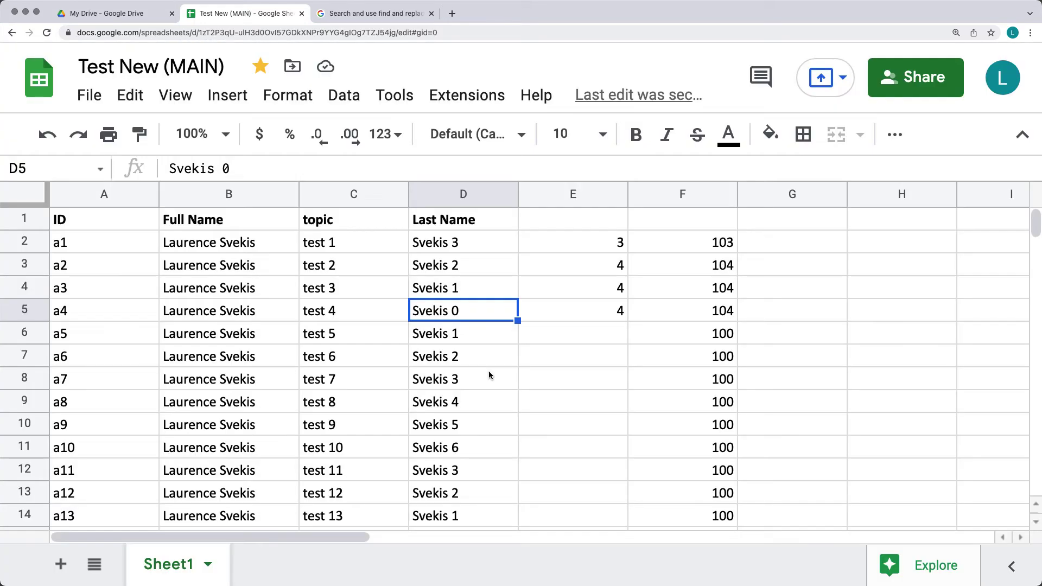
click(523, 377)
Freeze the first two columns of the sheet
click(176, 96)
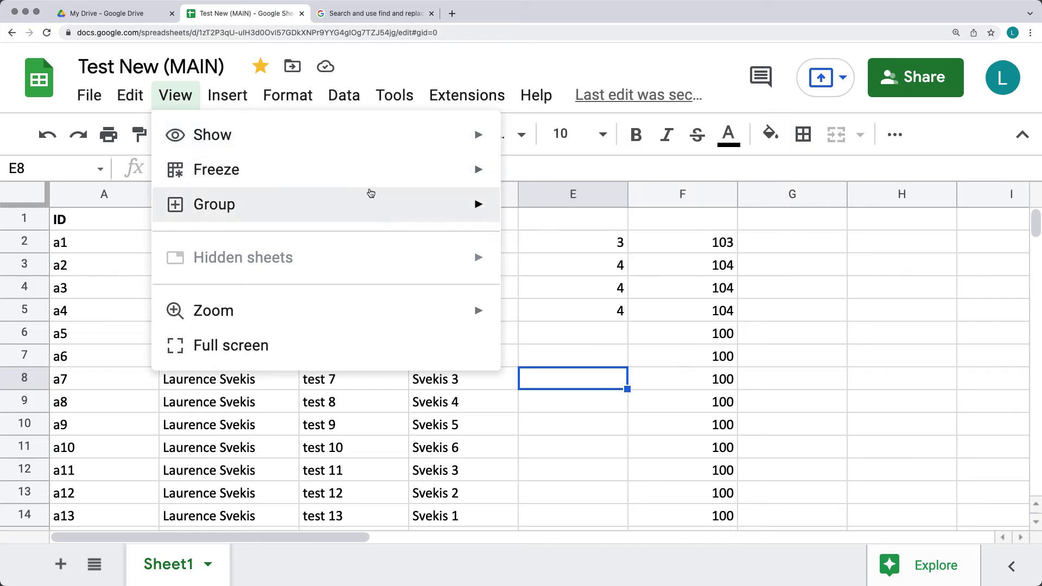
mouse_move(376, 183)
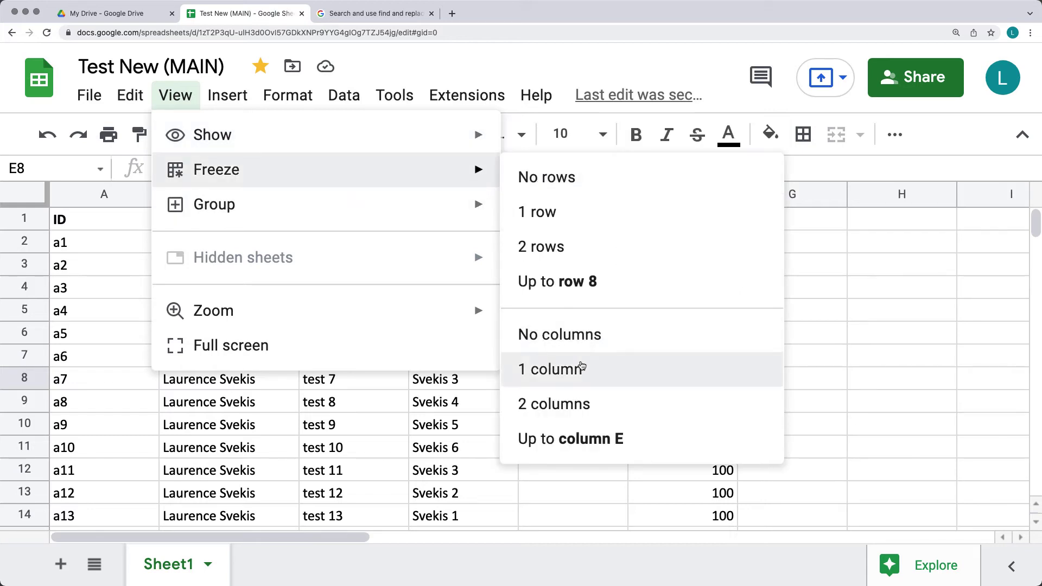
click(575, 401)
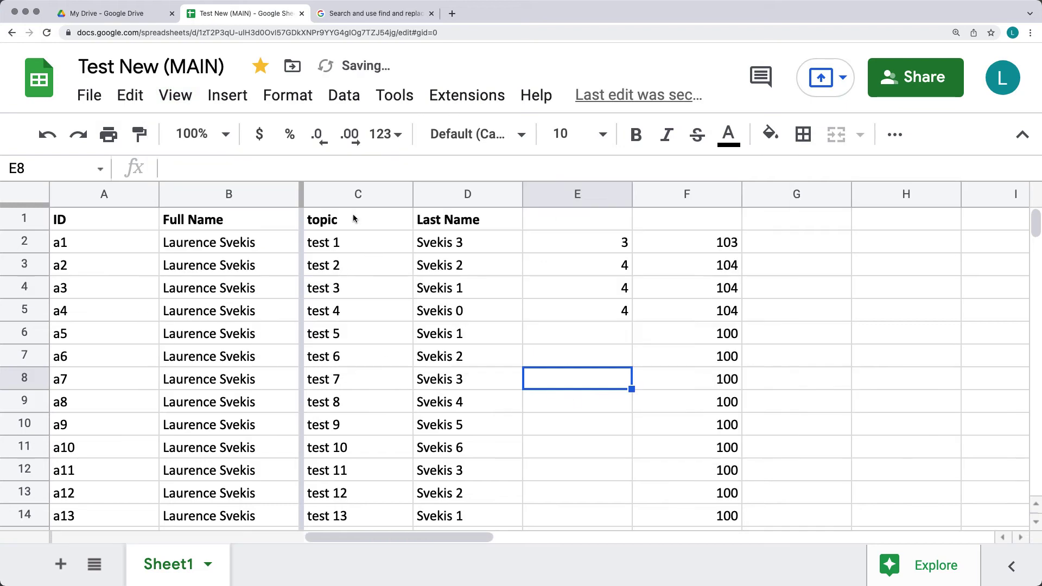
drag(355, 537, 243, 531)
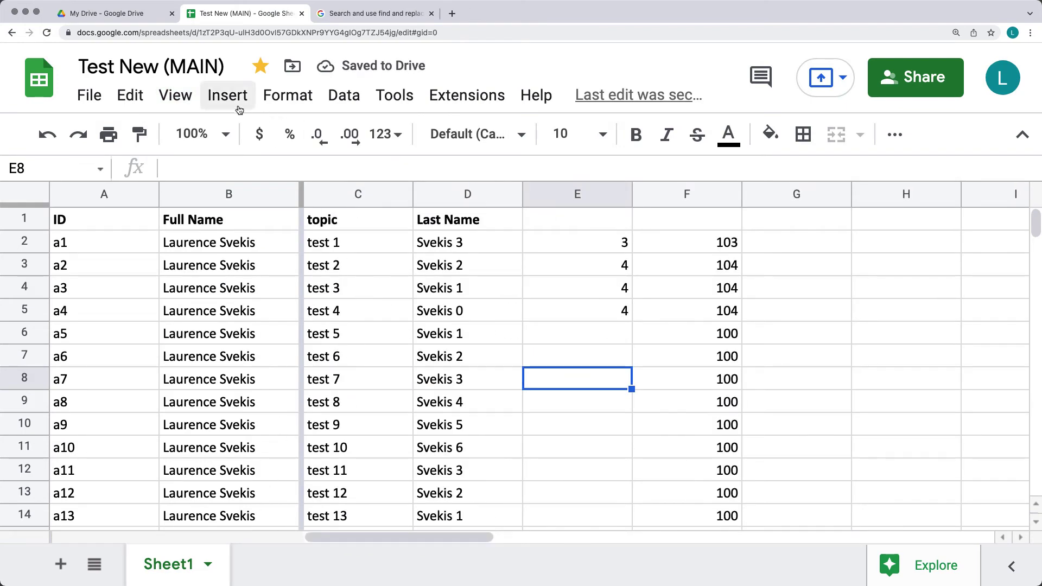
Remove the column freeze from the sheet so that no columns are frozen
click(175, 98)
mouse_move(197, 172)
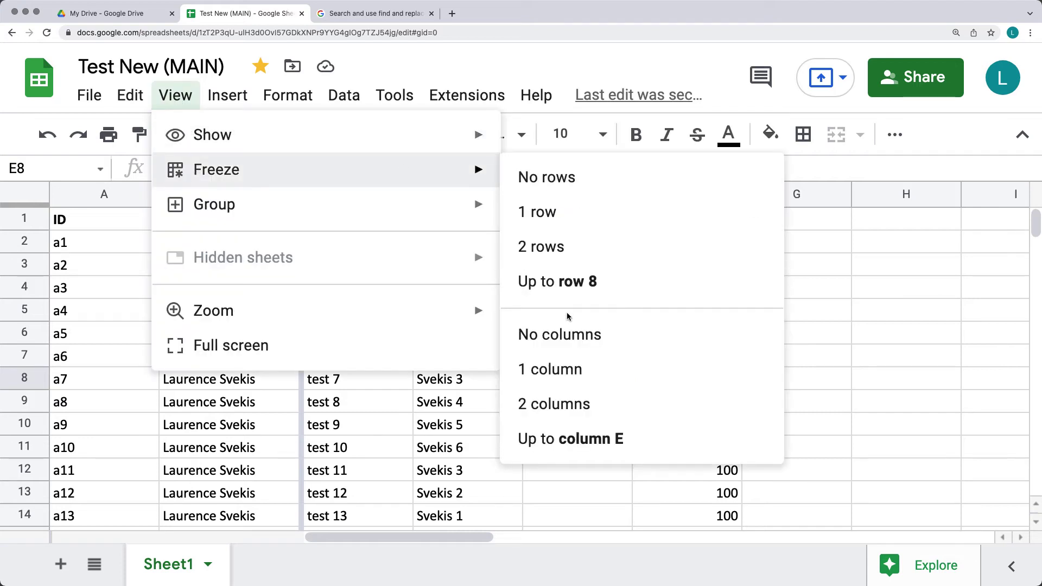
click(564, 336)
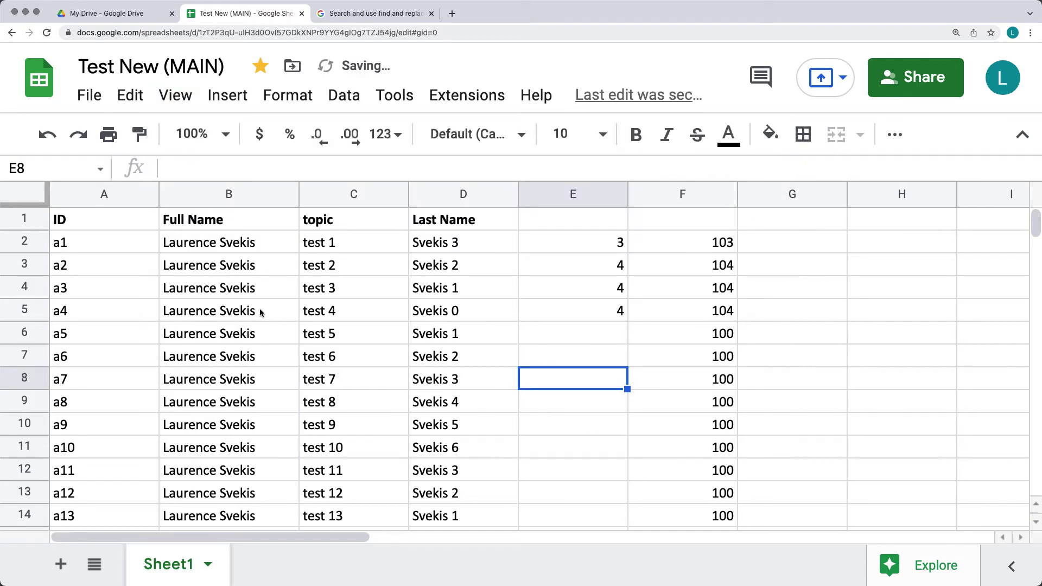
click(178, 98)
mouse_move(220, 209)
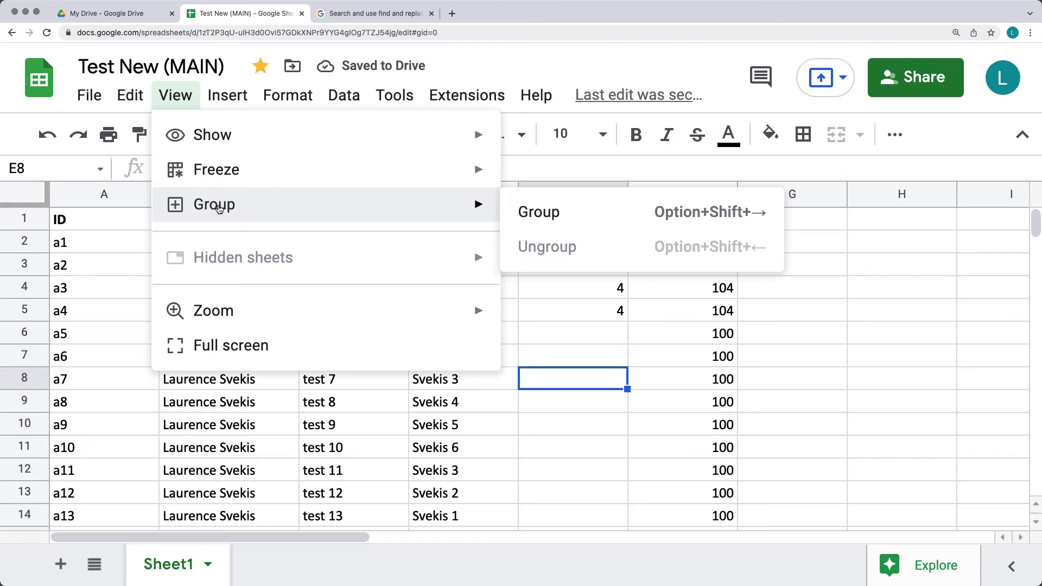
click(233, 516)
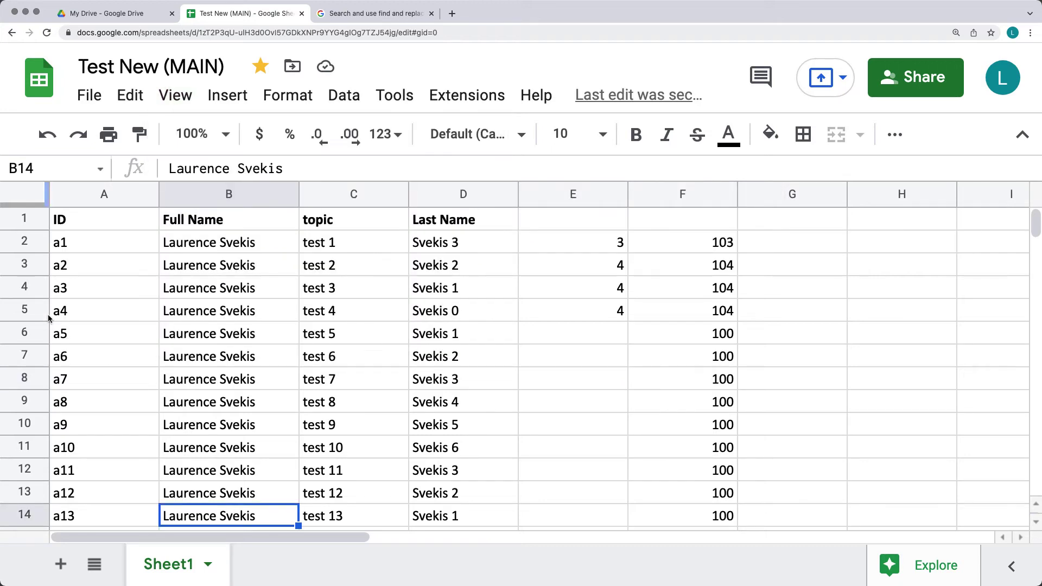
click(174, 95)
mouse_move(205, 203)
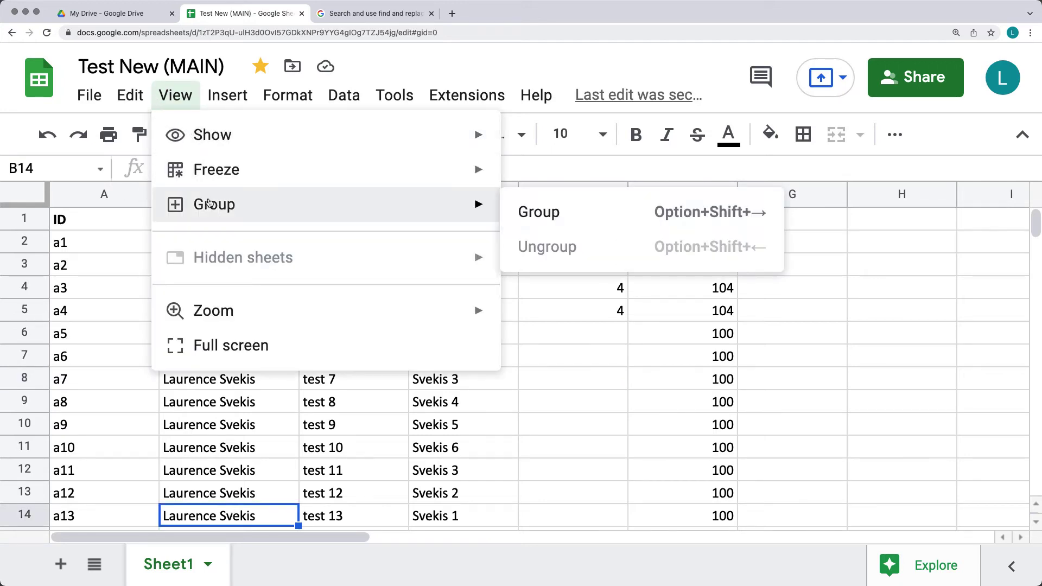
click(596, 210)
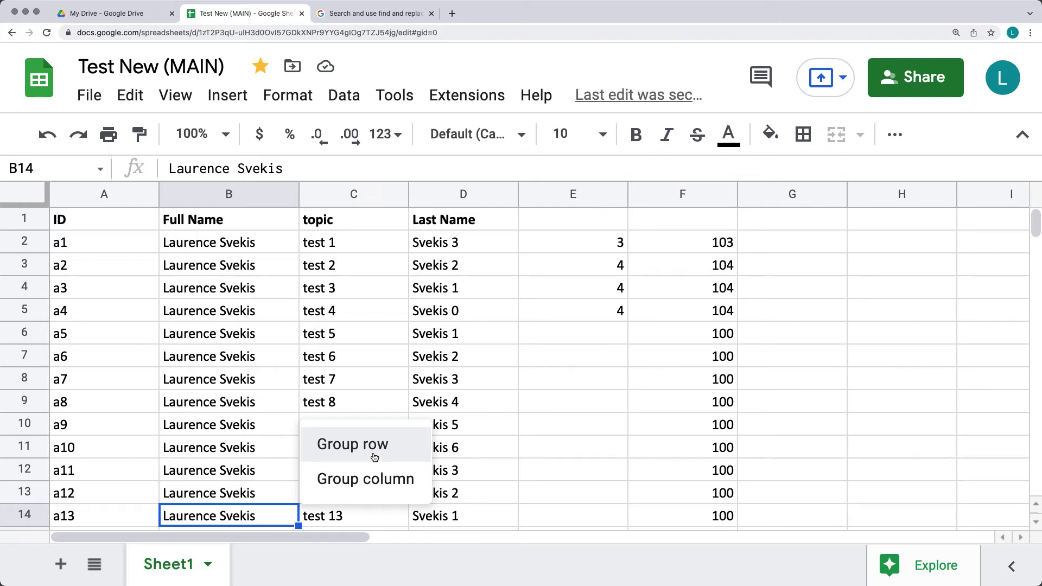
Group columns B and C, accept the protected-range edit warning, and clear the column selection
shift+click(317, 196)
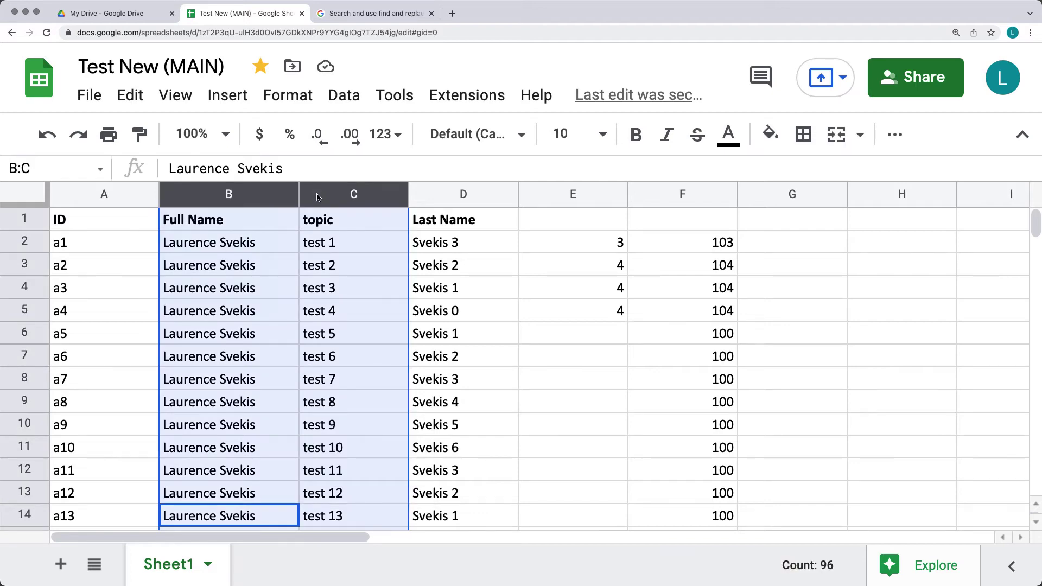
right_click(317, 194)
scroll(409, 302, down, 3)
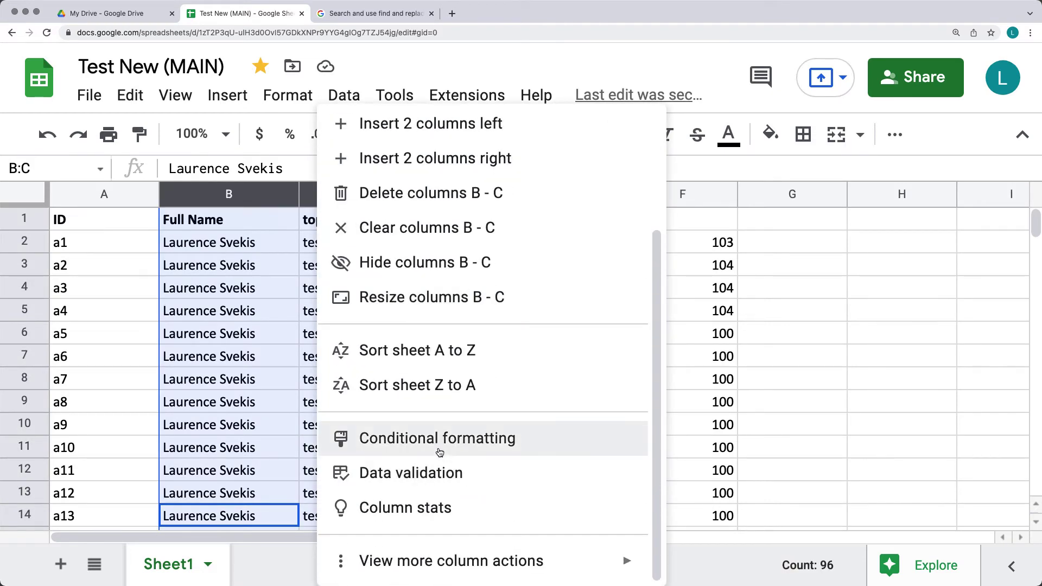
mouse_move(465, 575)
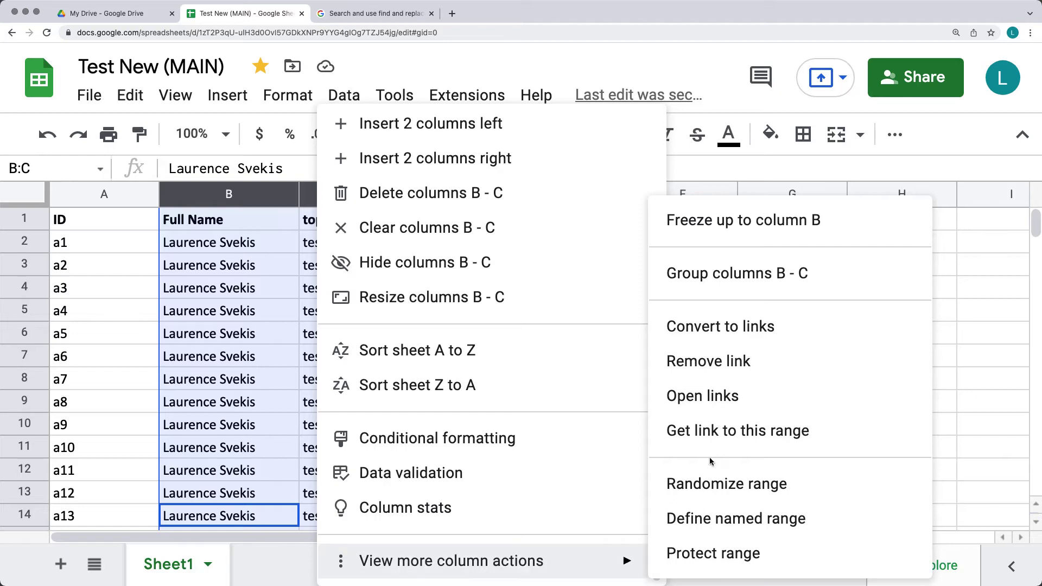
click(748, 275)
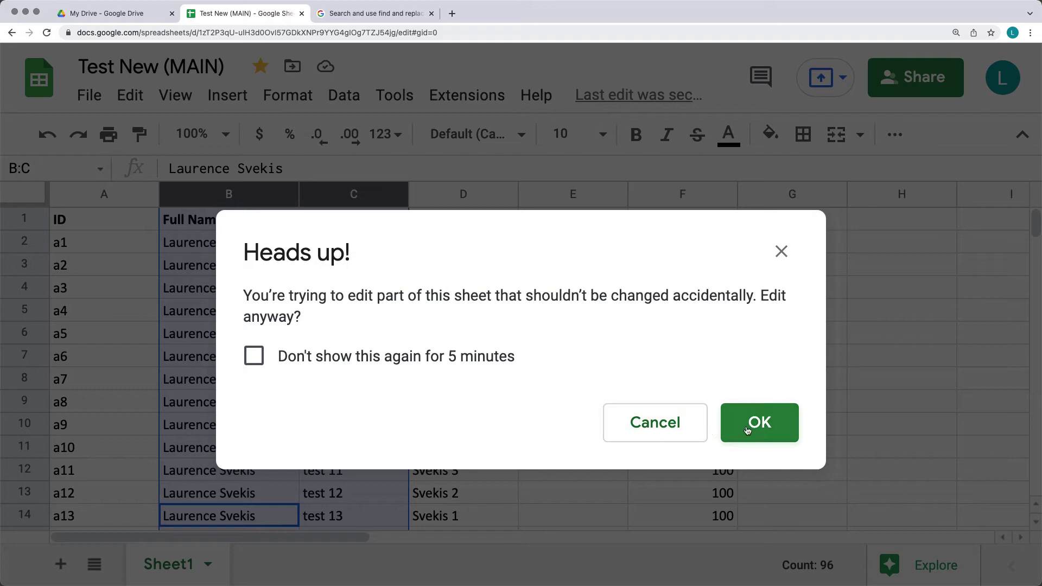
click(767, 439)
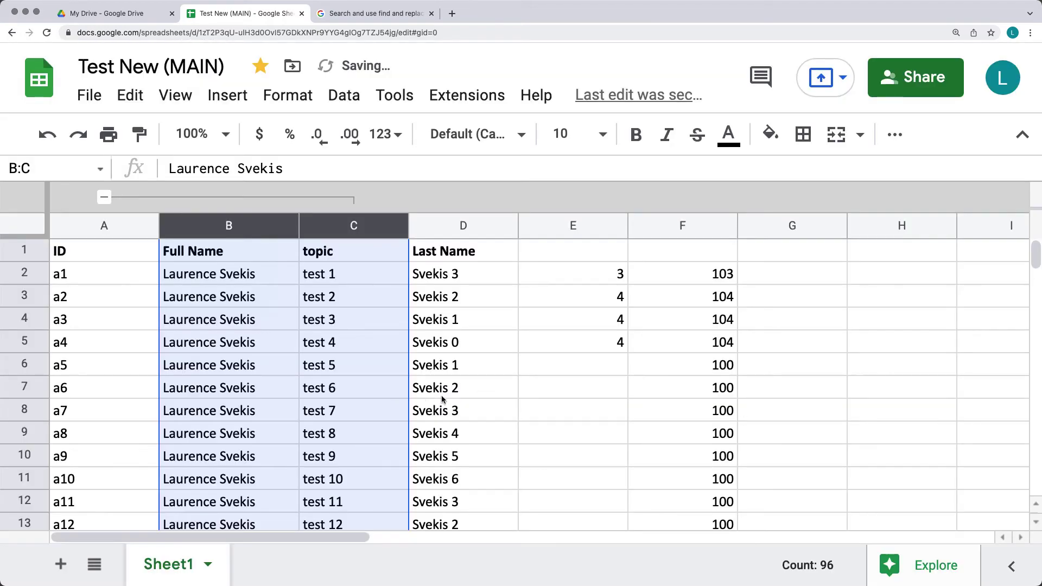
click(442, 398)
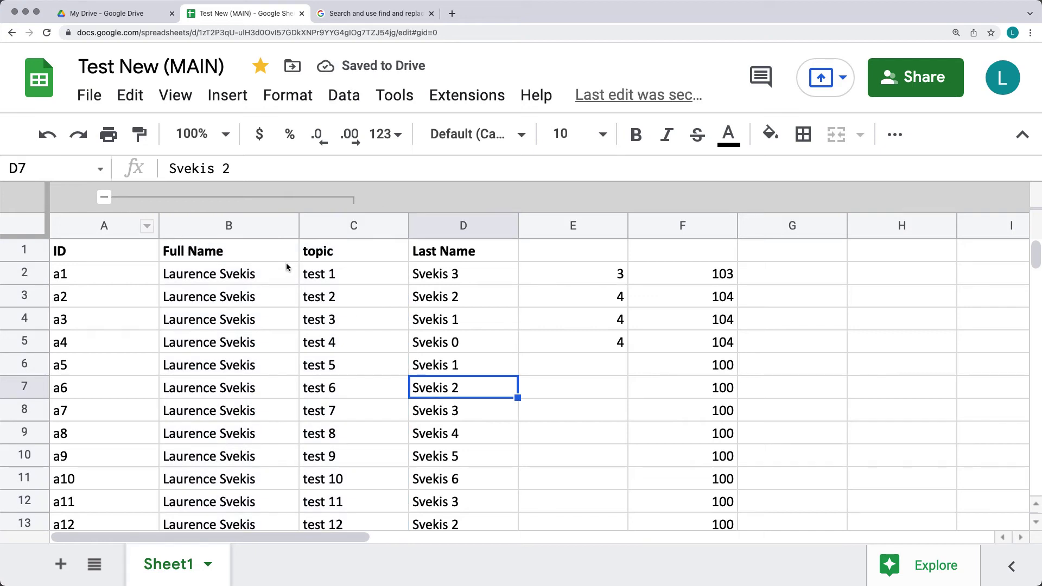
Collapse the group of columns B and C and expand it again, accepting the edit warning each time
click(104, 198)
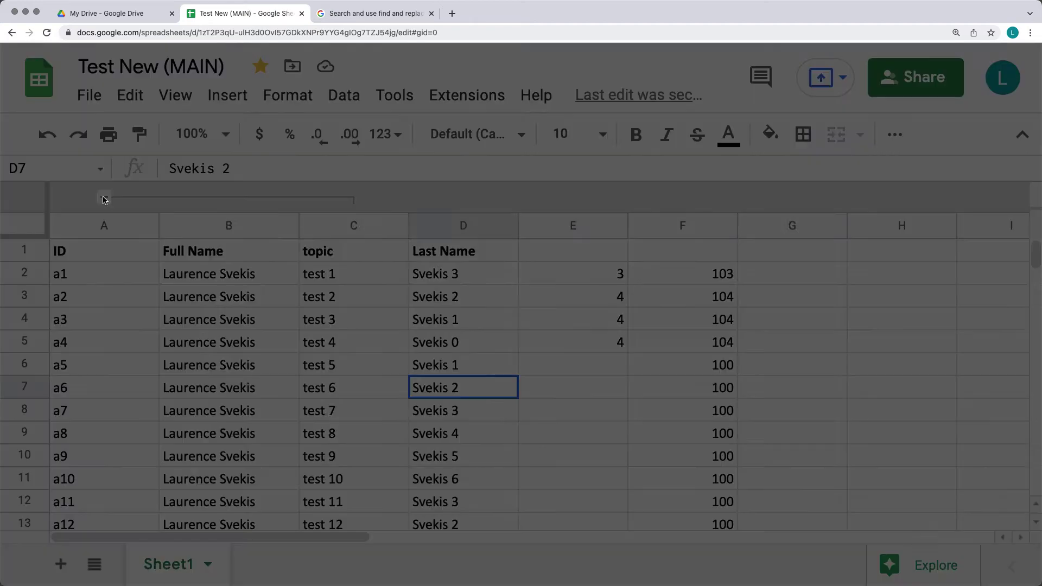
click(744, 424)
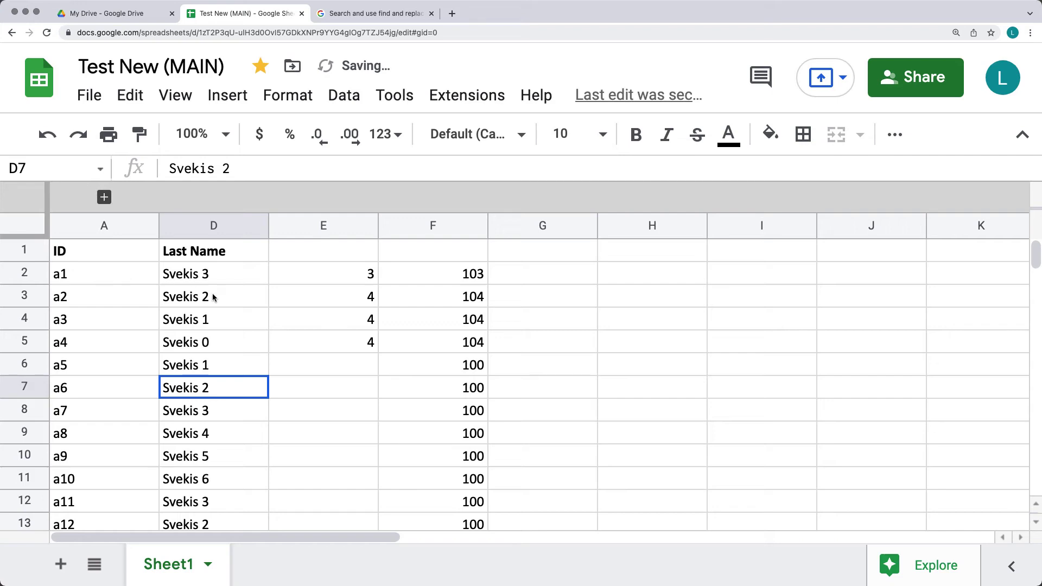
click(105, 198)
click(758, 424)
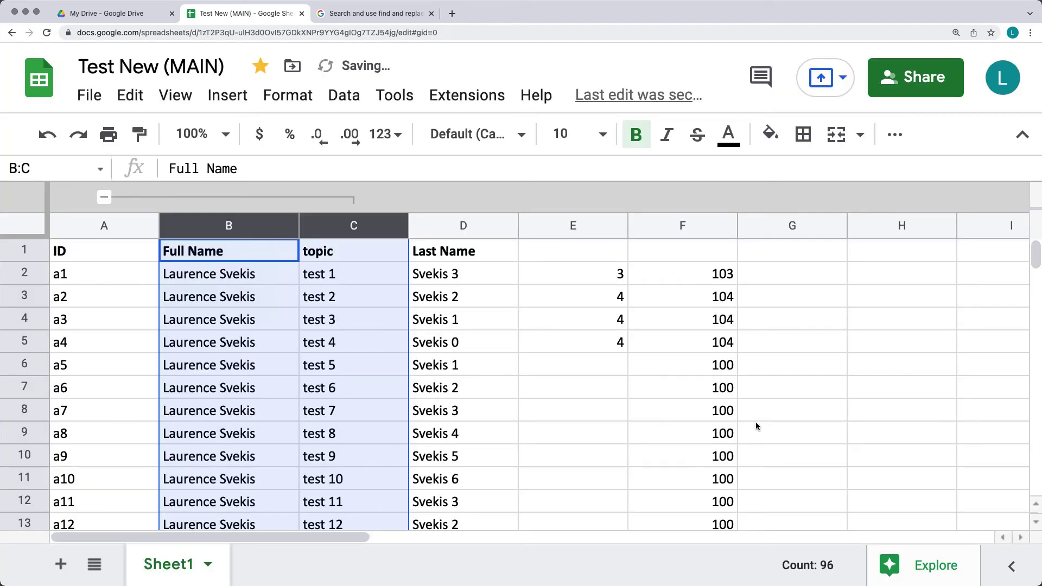
Remove the protected range test5 covering Sheet1!B4:D6 and accept the edit warning
click(175, 95)
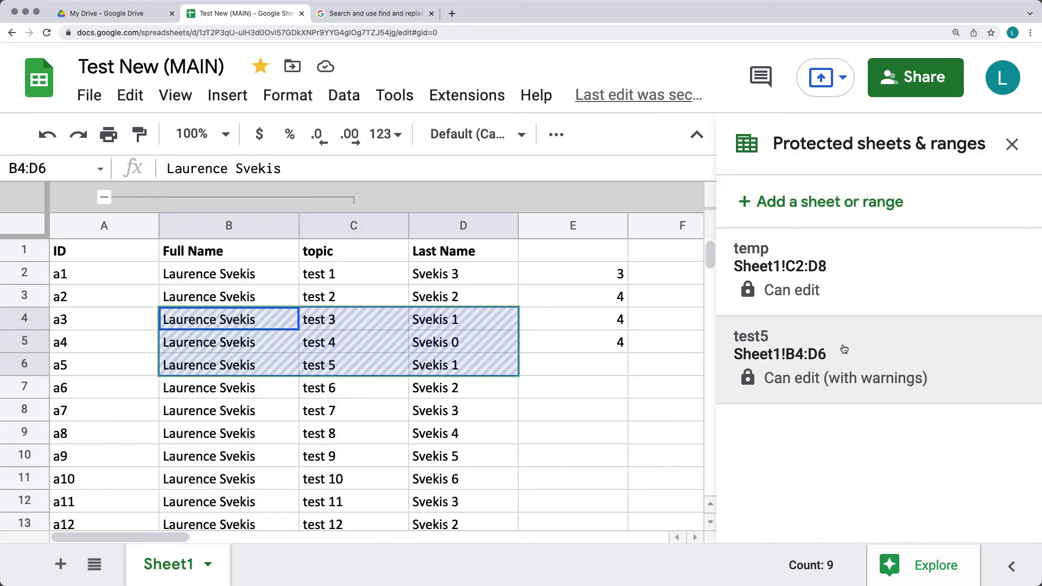
click(843, 348)
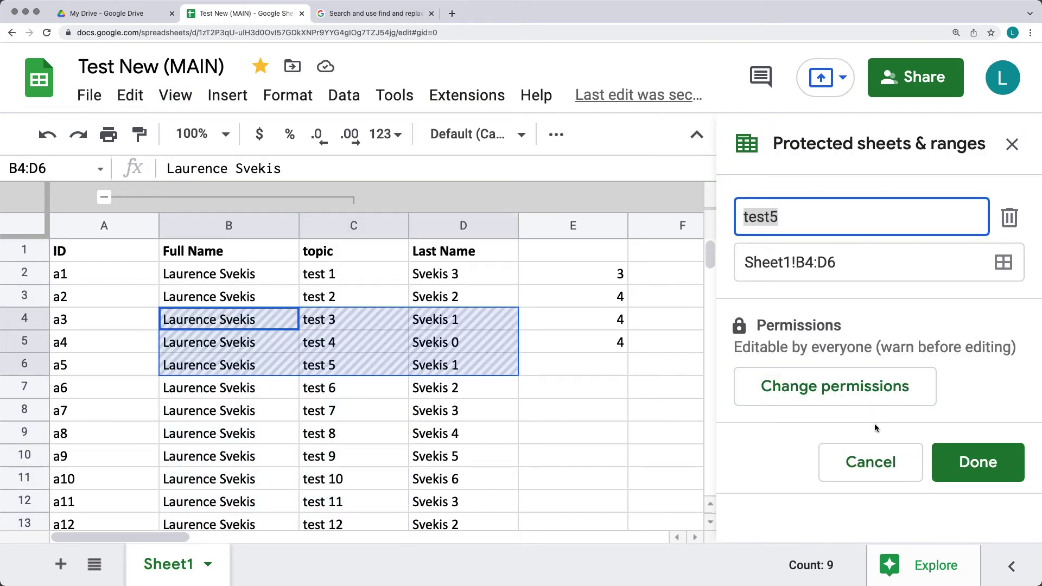
click(1009, 218)
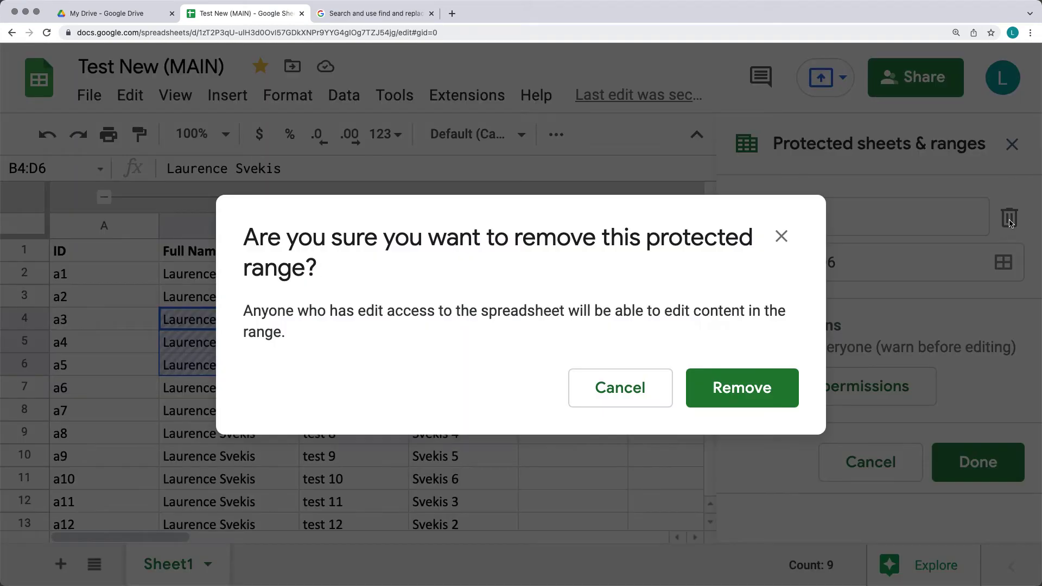
click(758, 390)
click(730, 427)
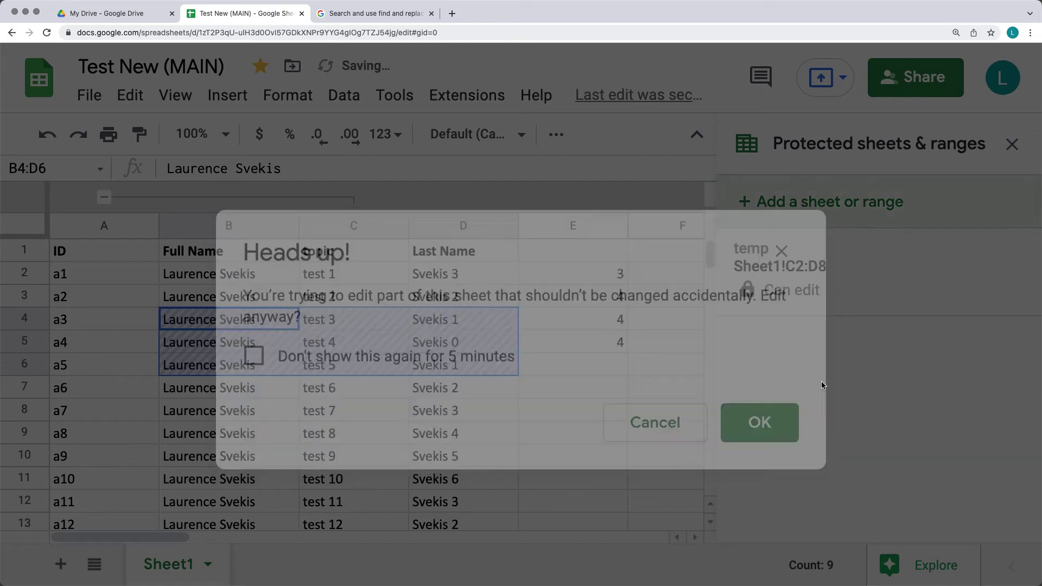
Remove the protected range temp covering Sheet1!C2:D8 and close the list of protected ranges
click(914, 275)
click(1010, 218)
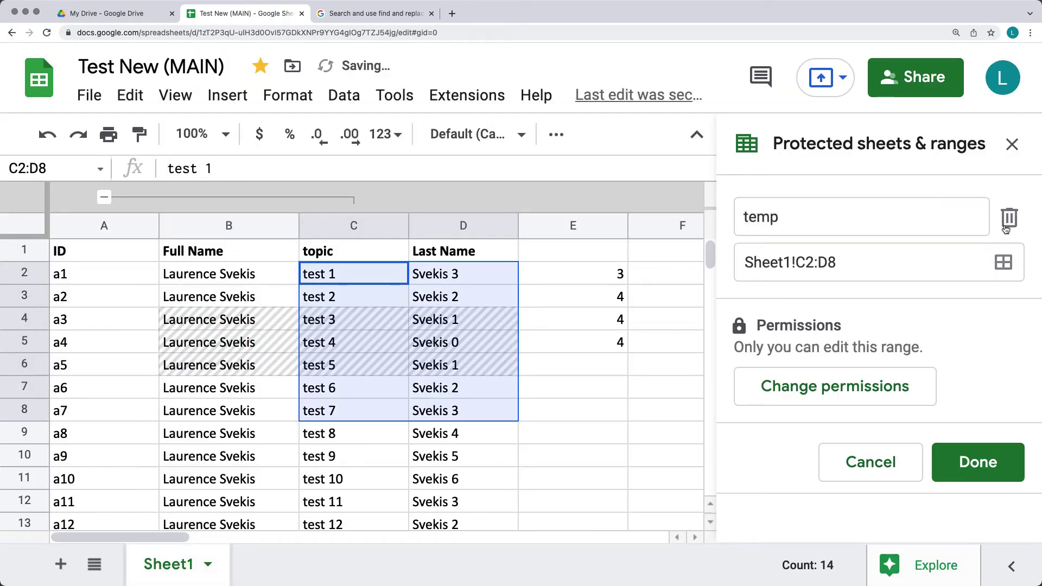
click(739, 386)
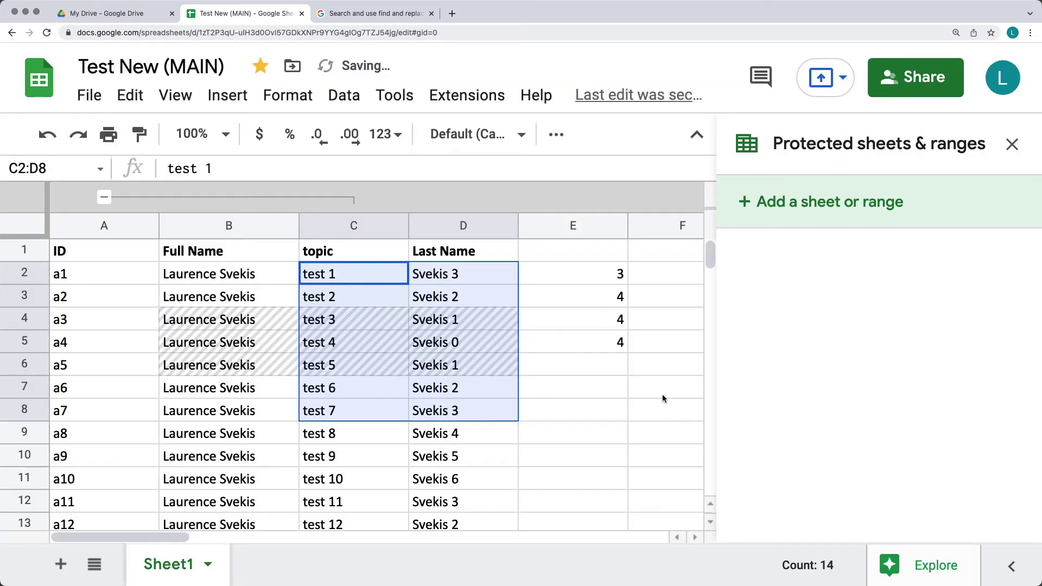
click(1011, 144)
click(603, 365)
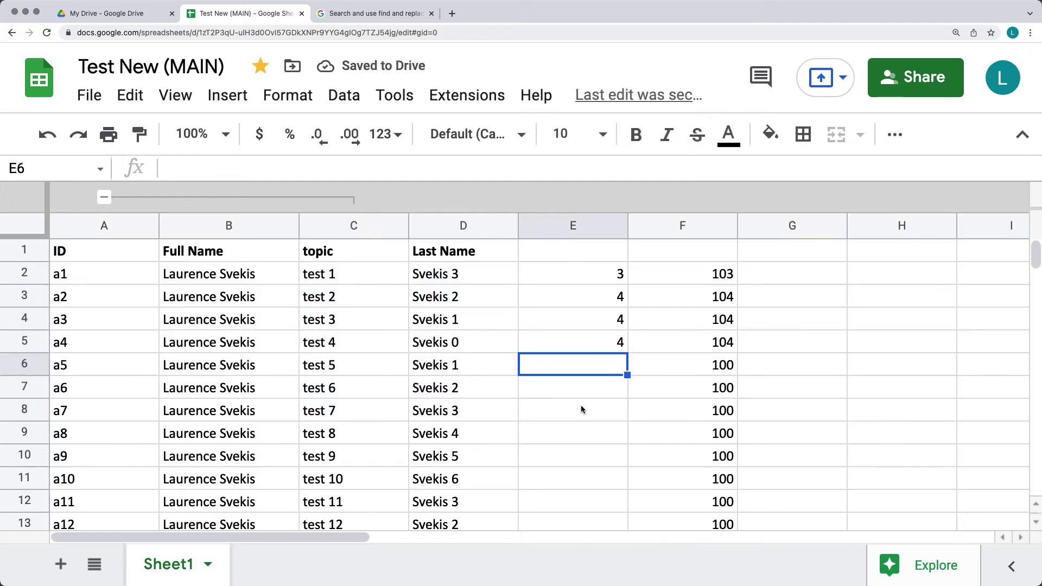
Repeatedly collapse and expand the group of columns B and C, leaving it expanded
click(104, 197)
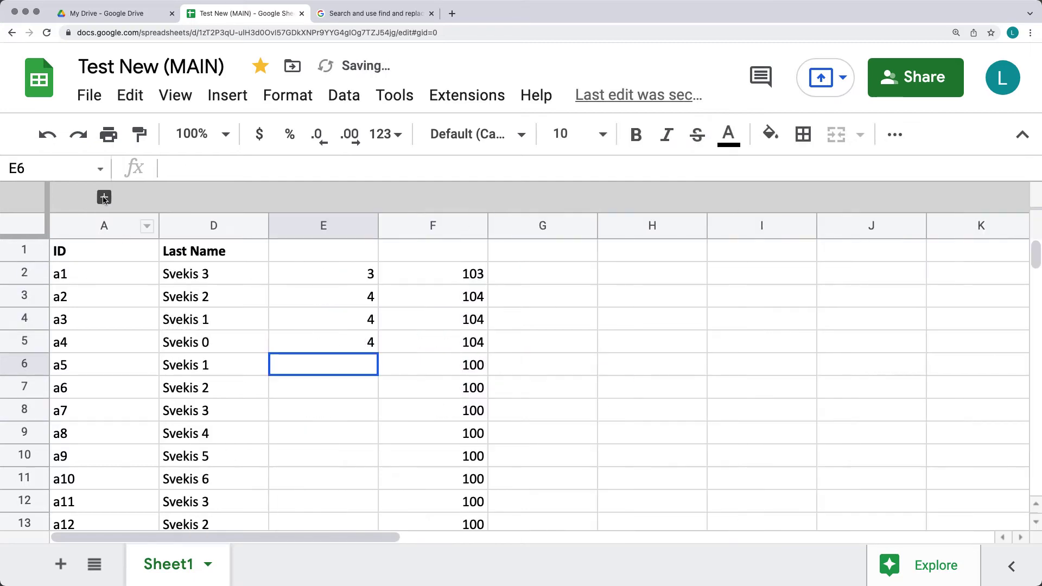
click(104, 197)
click(103, 197)
click(104, 197)
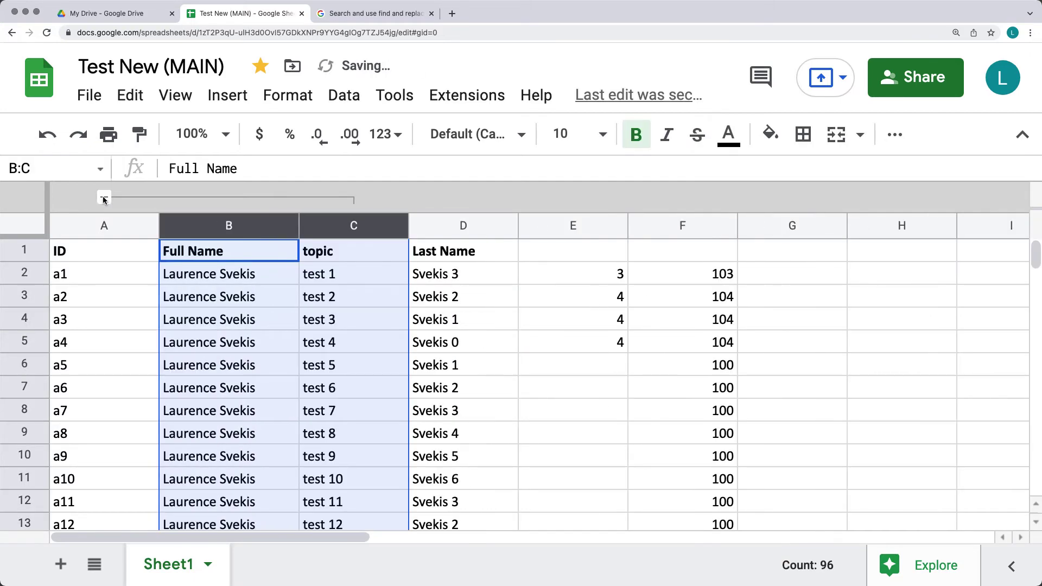
click(104, 197)
click(104, 197)
click(104, 197)
click(103, 197)
click(257, 302)
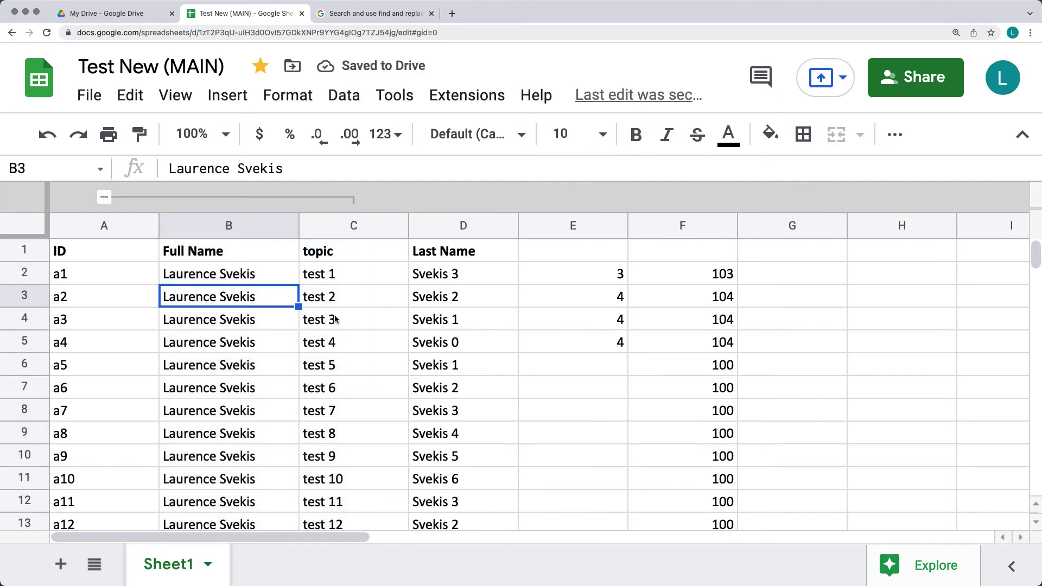
Select range B2:C7 and examine the additional cell actions offered for it, including sorting and randomizing
mouse_move(235, 273)
mouse_down()
mouse_move(343, 331)
mouse_move(347, 383)
mouse_up()
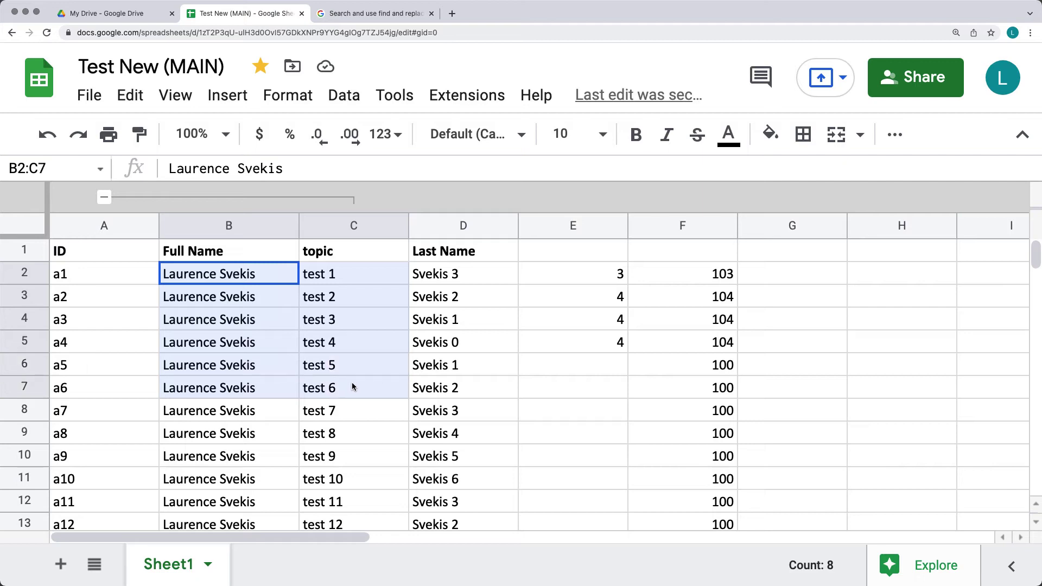
right_click(330, 354)
scroll(447, 450, down, 2)
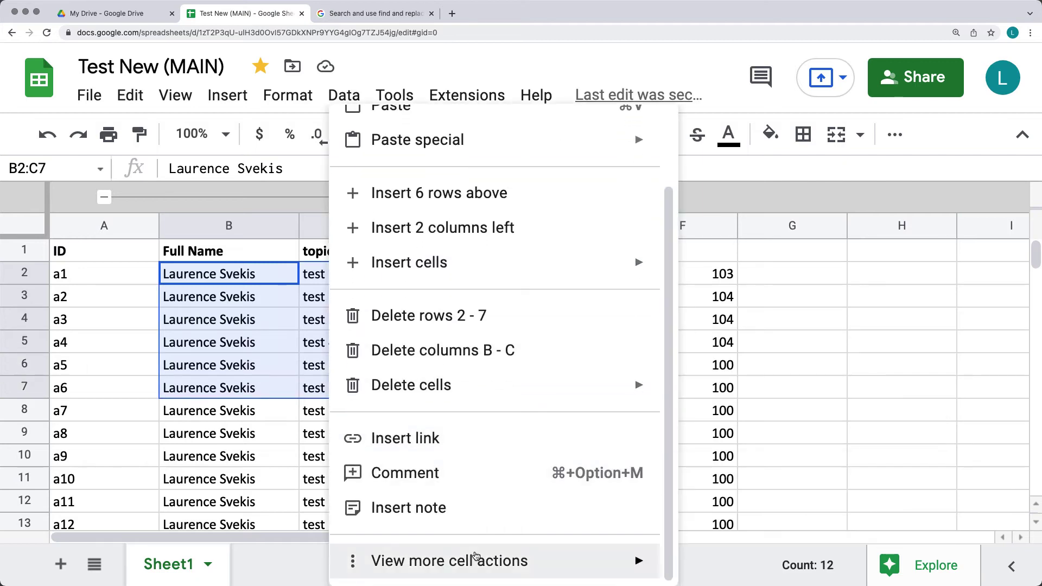
key(Escape)
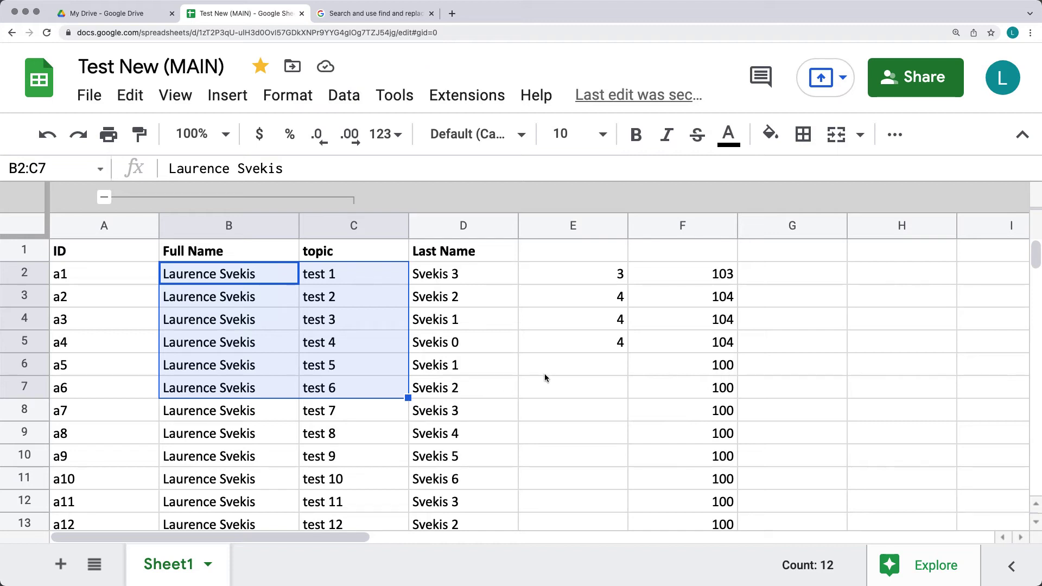
right_click(216, 327)
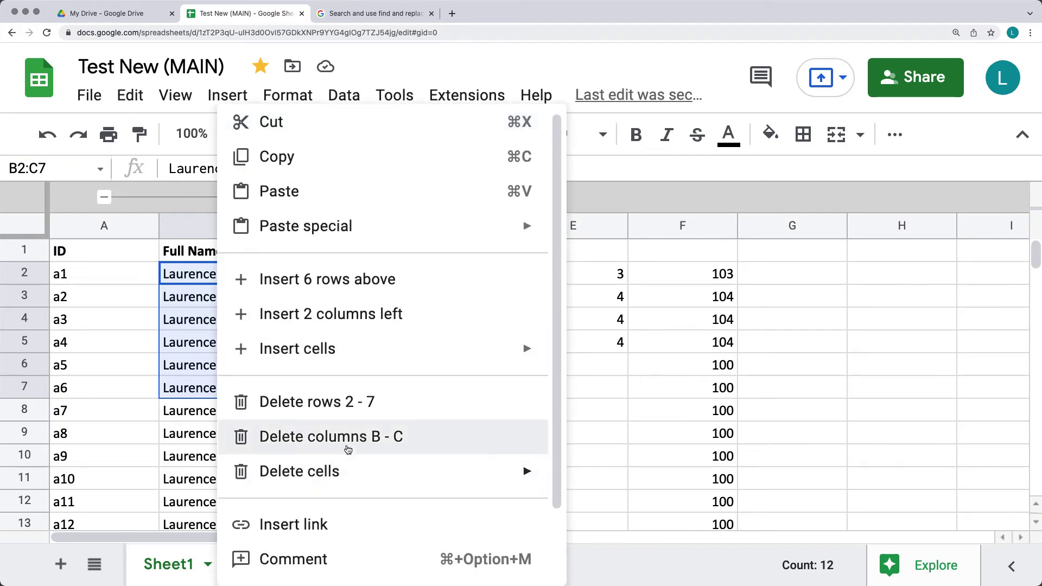
scroll(353, 542, down, 2)
mouse_move(349, 560)
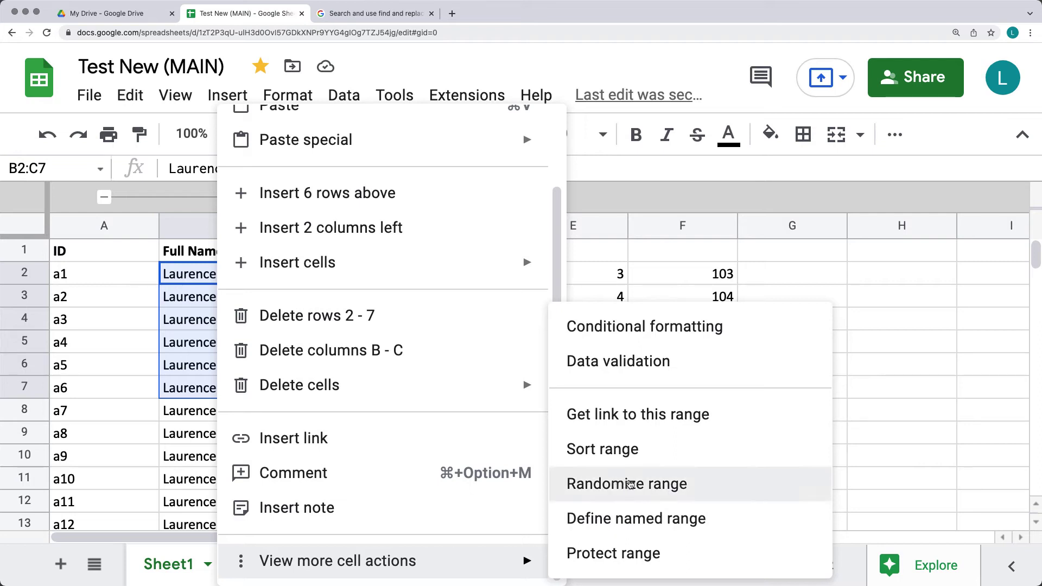
click(108, 371)
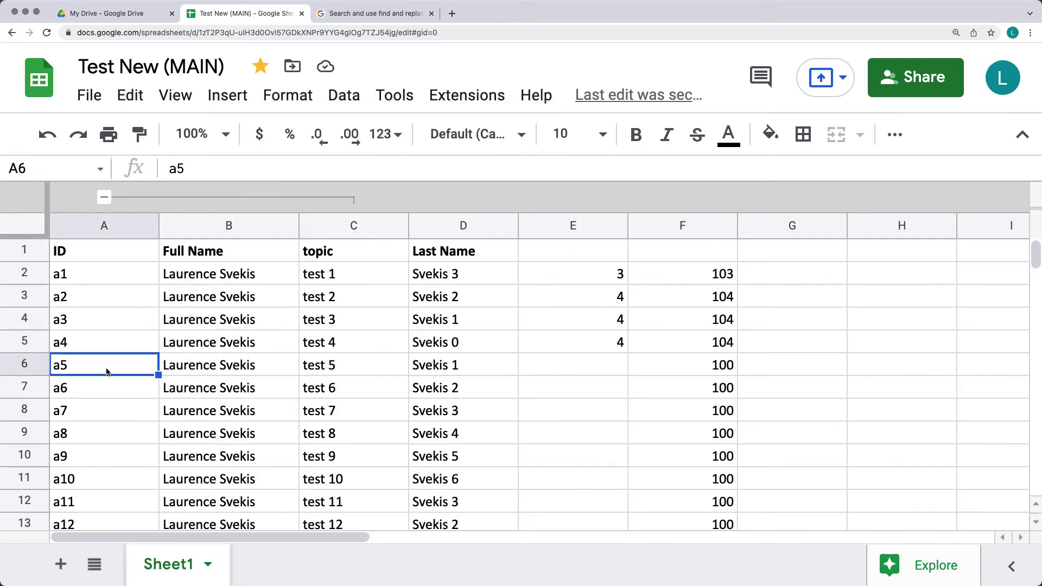
Enter 1, 2, 3 and 4 in cells G2 to G5 and autofill the series down to G11
click(773, 273)
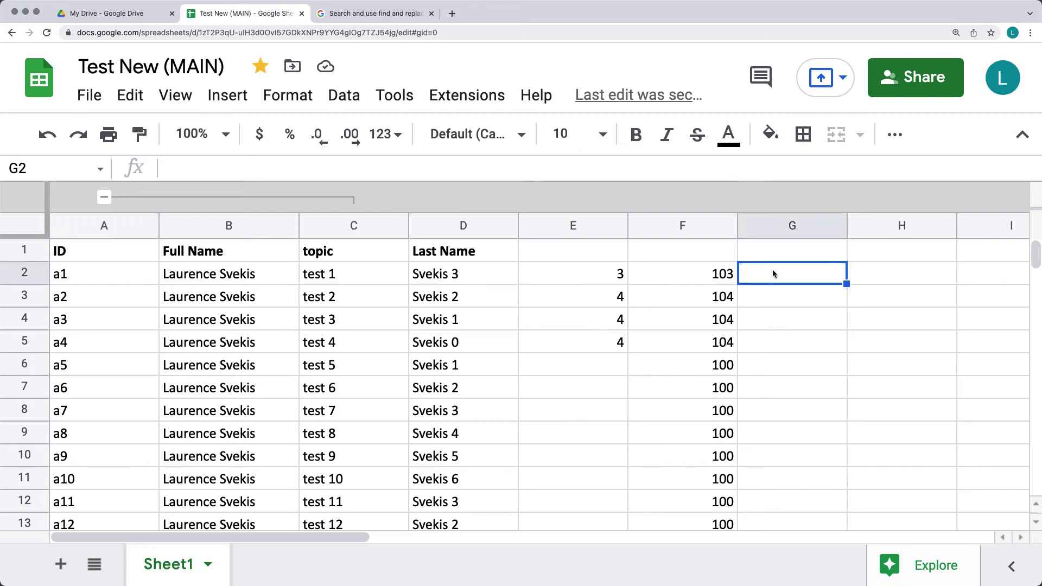
text(1)
key(Return)
text(2)
key(Return)
text(3)
key(Return)
text(4)
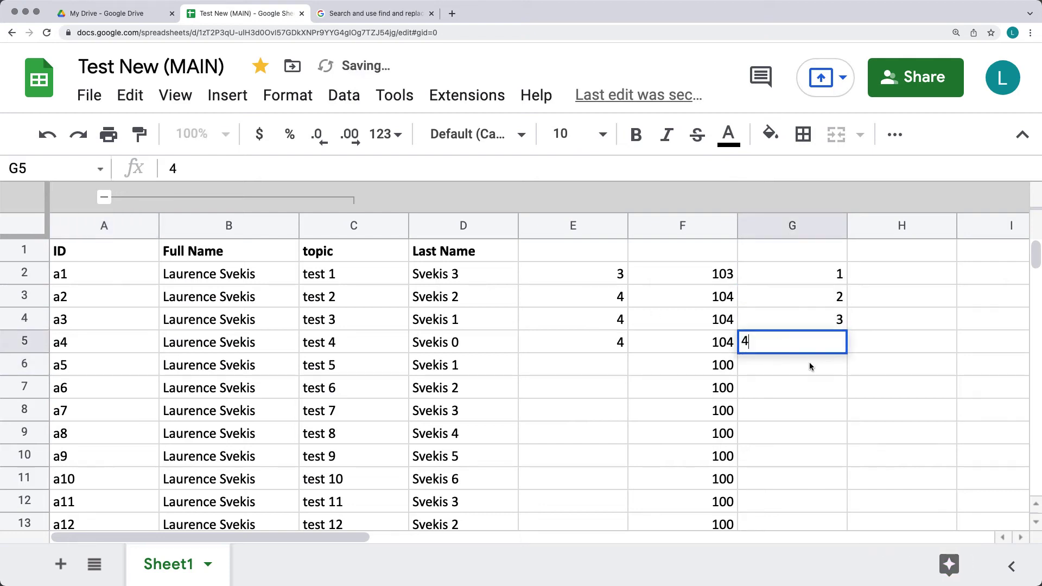
key(Return)
drag(825, 274, 803, 478)
click(908, 375)
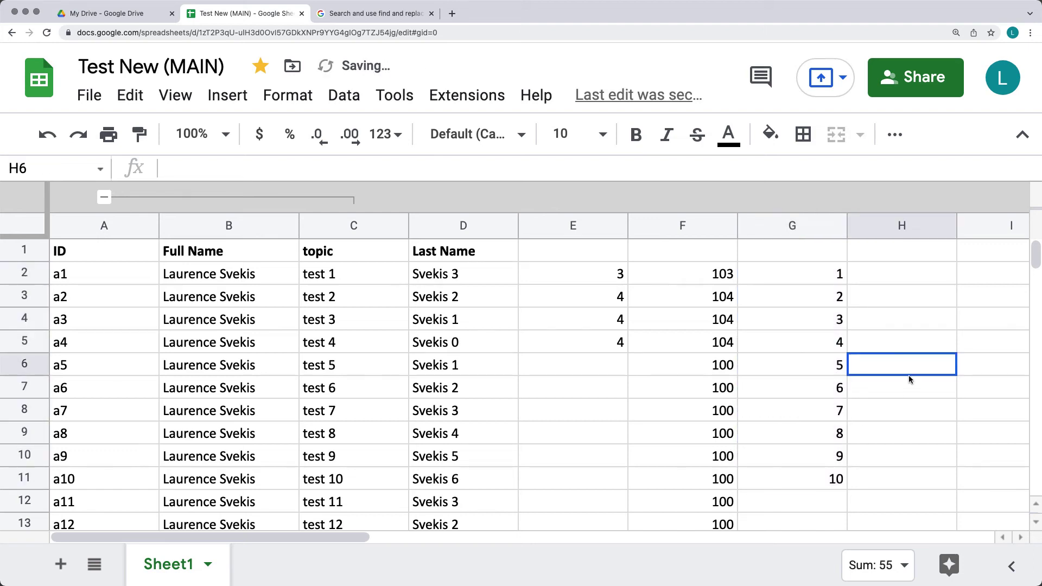
Randomize the order of the numbers in range G2:G11
drag(833, 283, 827, 481)
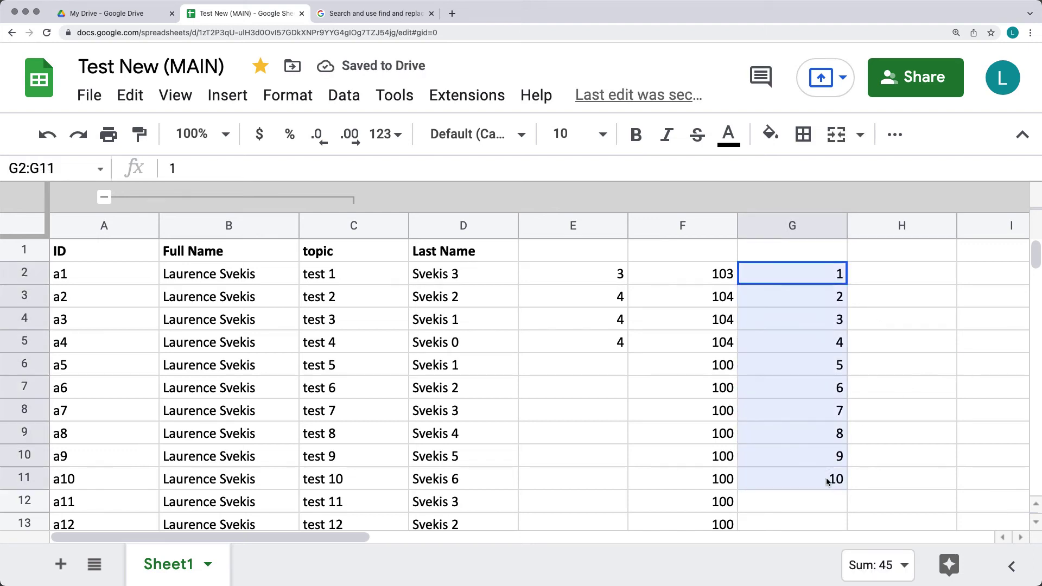
right_click(809, 399)
scroll(812, 413, down, 3)
mouse_move(885, 571)
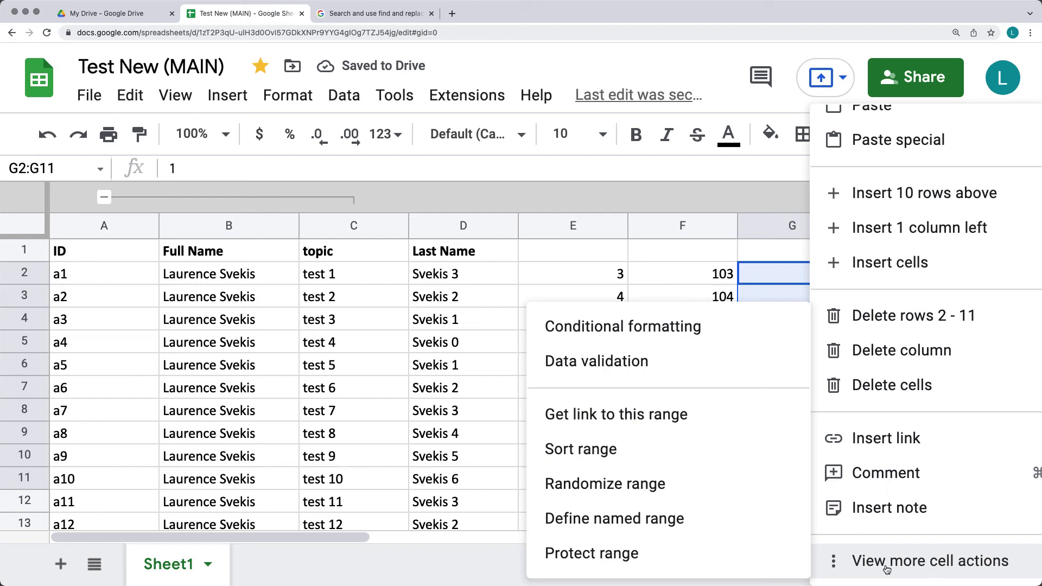
click(628, 484)
click(909, 417)
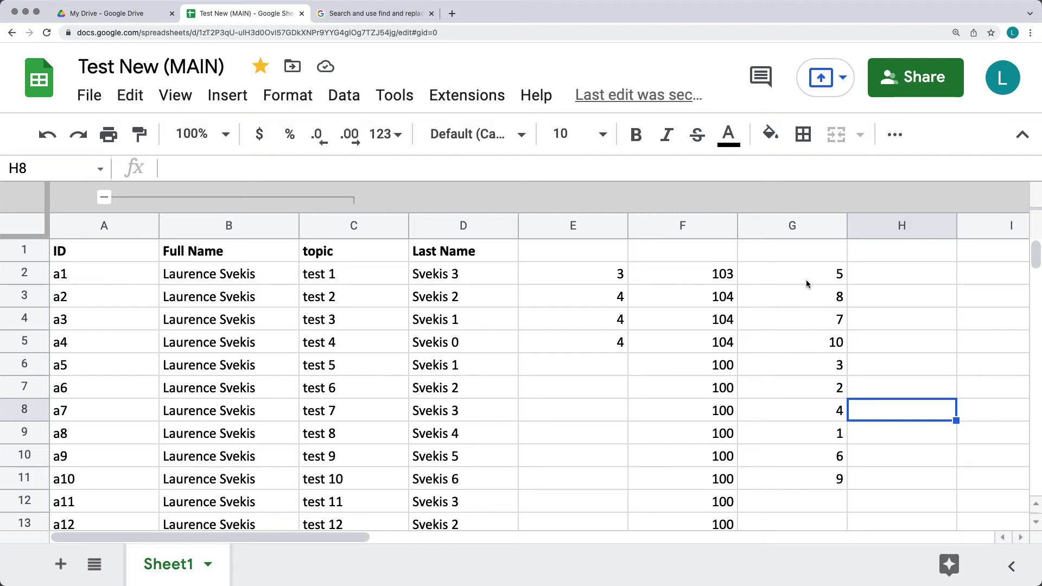
Randomize range G2:G11 a second time and deselect it
drag(806, 283, 822, 481)
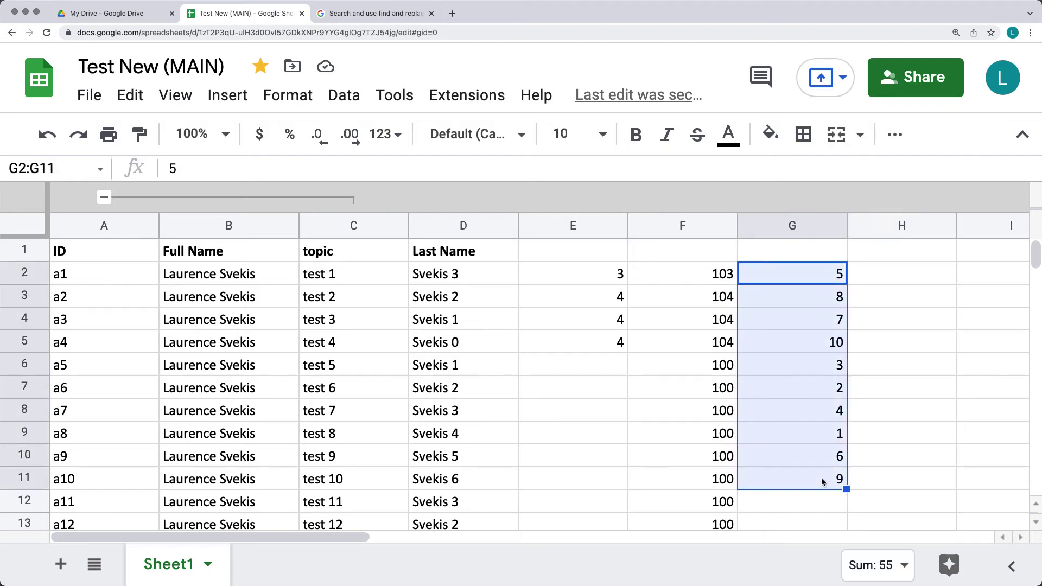
right_click(813, 422)
scroll(881, 525, down, 2)
mouse_move(863, 559)
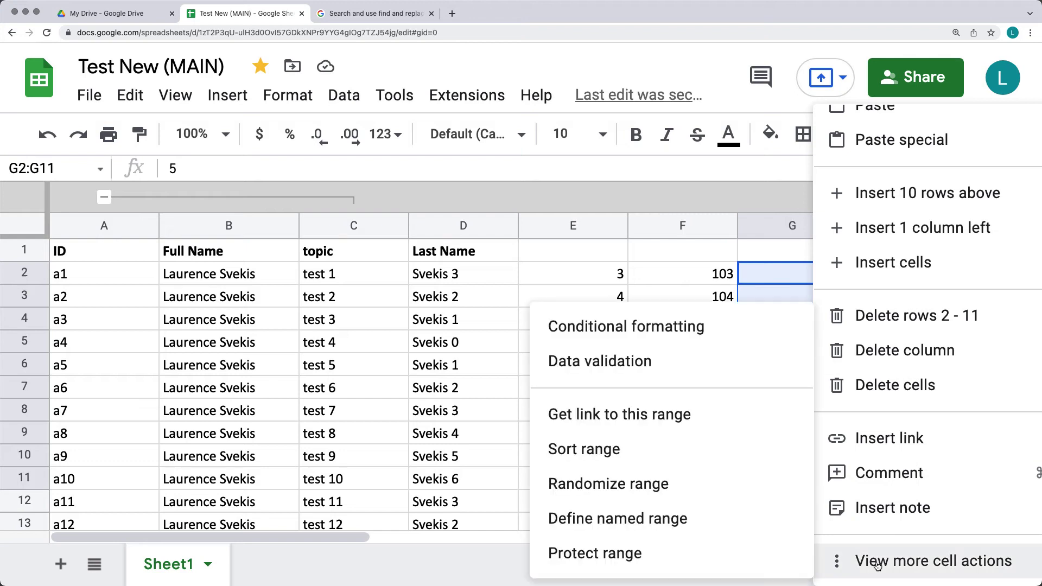
click(636, 477)
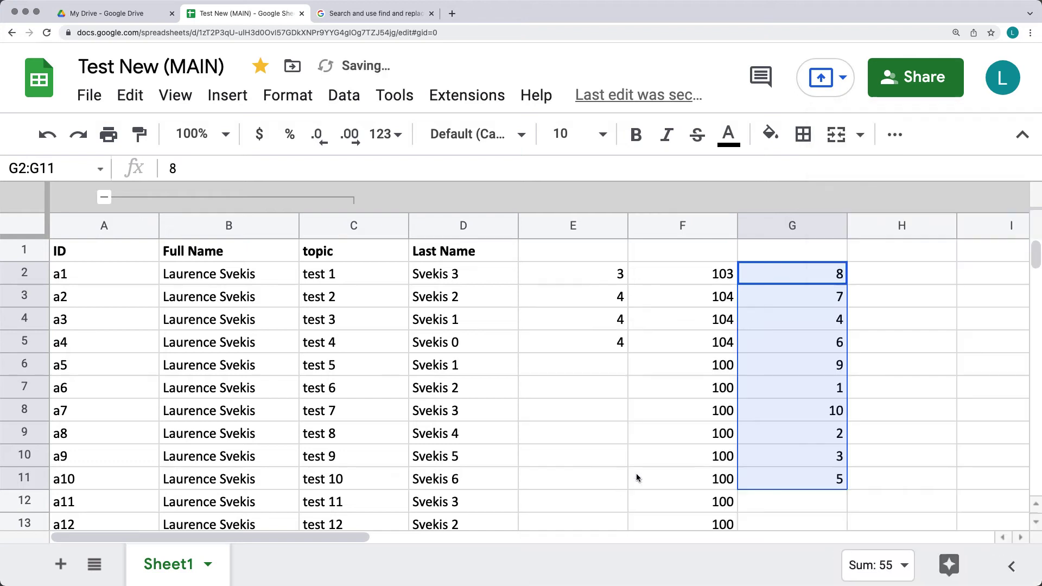
click(926, 443)
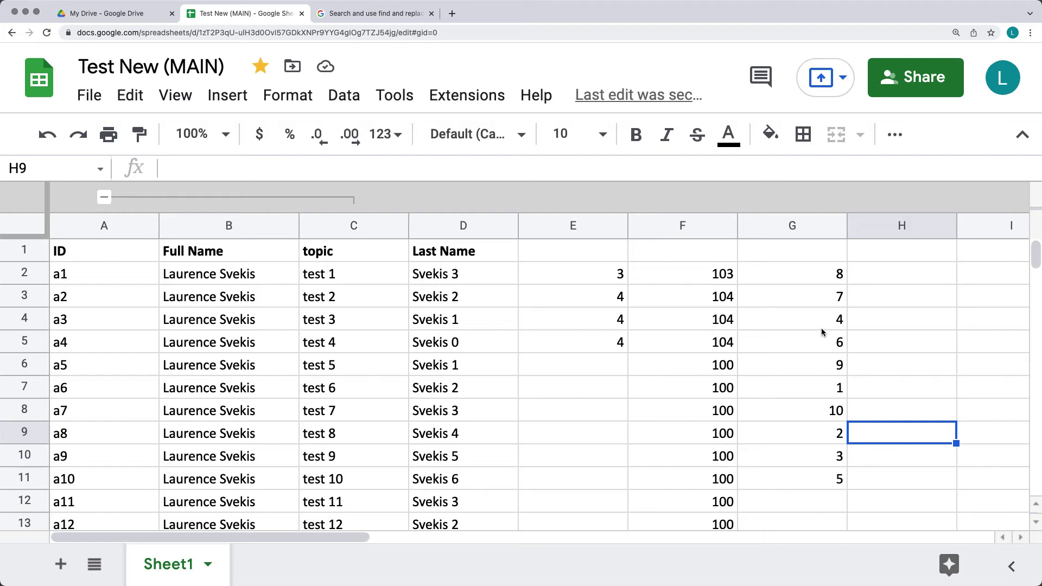
click(891, 321)
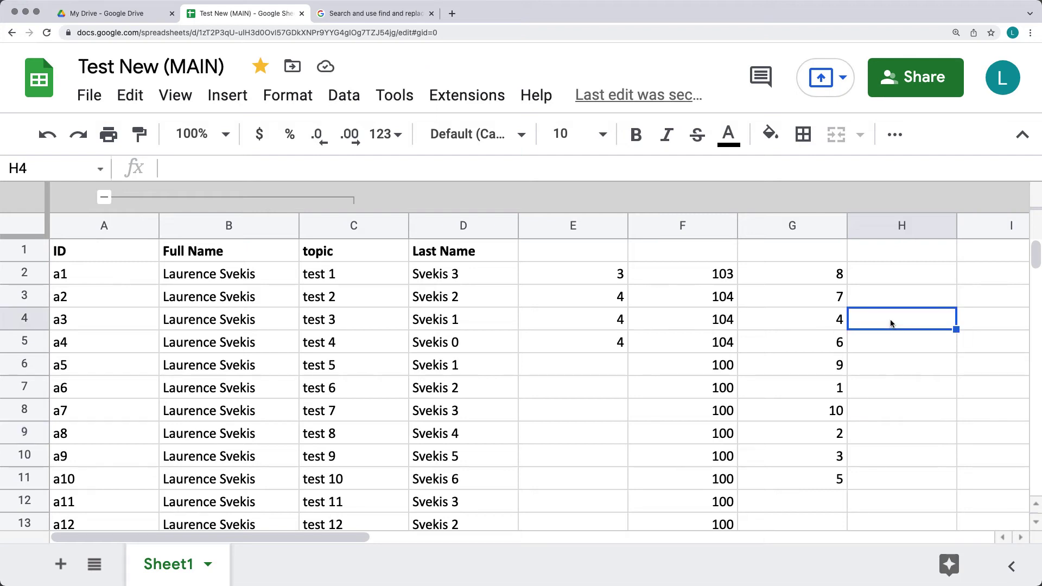
Undo both randomizations of the numbers in column G
click(131, 95)
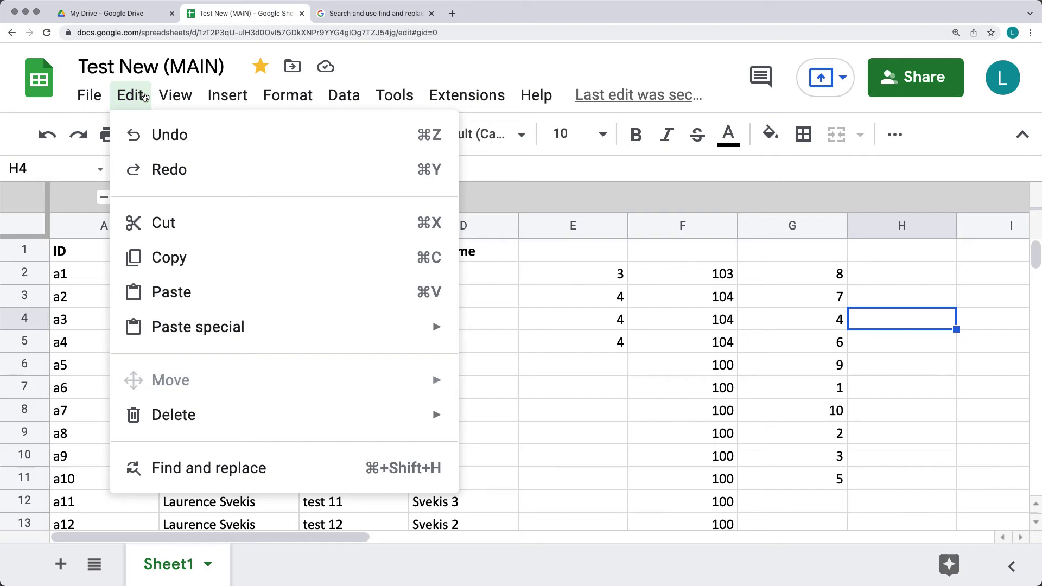
click(154, 135)
click(131, 96)
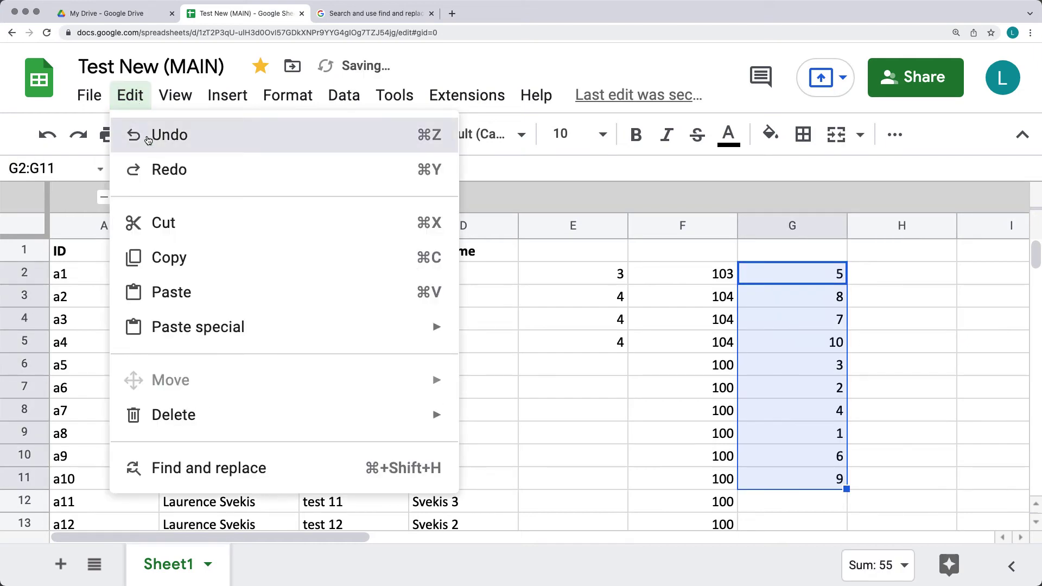
click(148, 135)
click(866, 385)
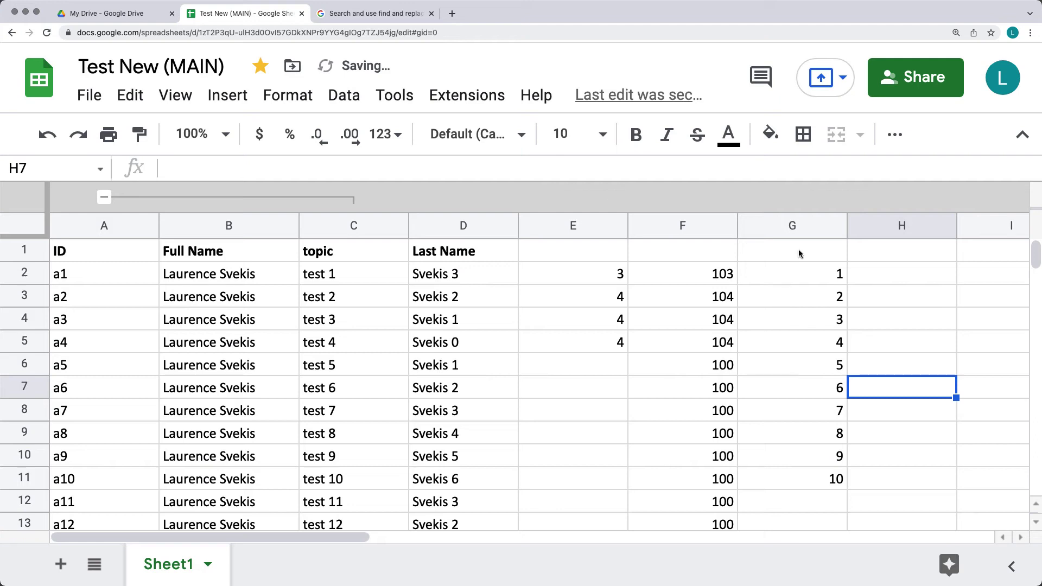
Define range G2:G11 as a named range called counter and close the list of named ranges
drag(791, 274, 824, 492)
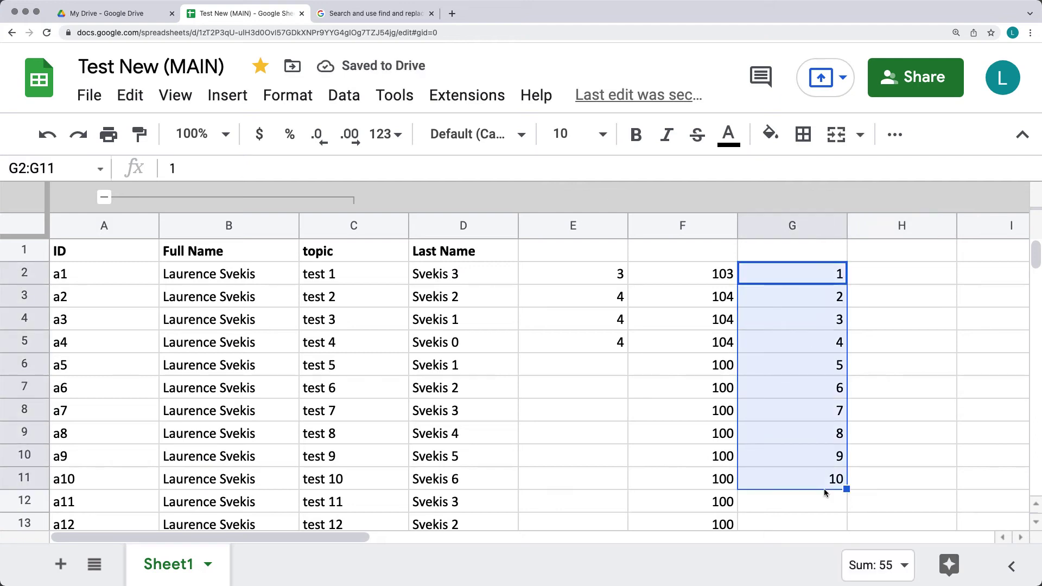
right_click(792, 421)
scroll(868, 489, down, 1)
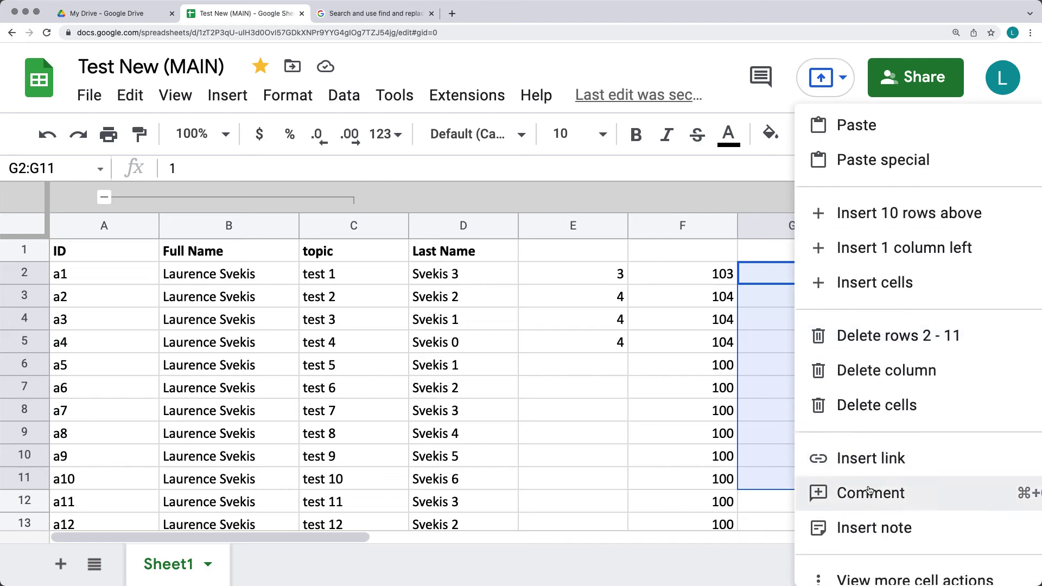
mouse_move(879, 569)
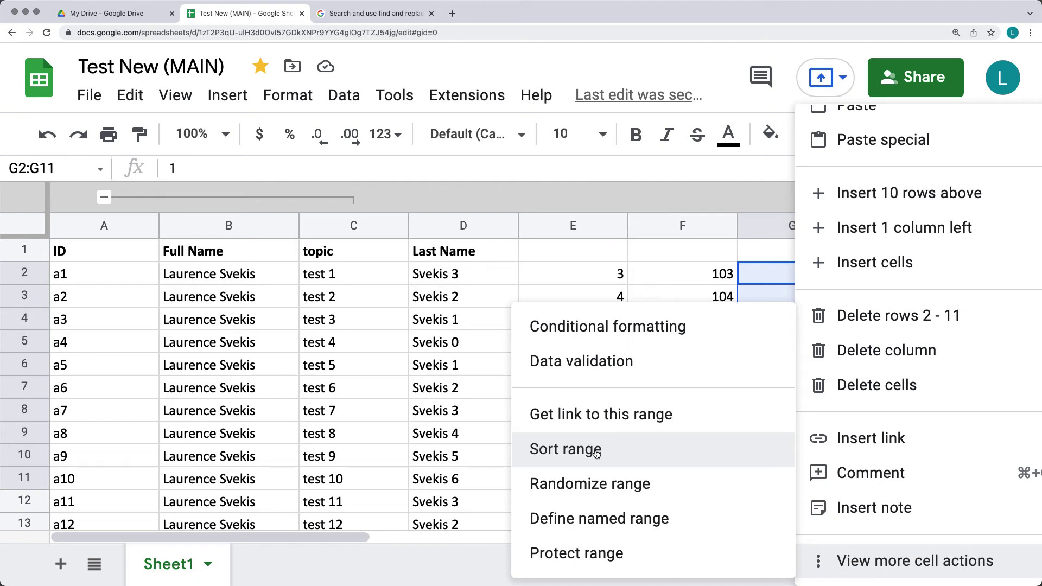
click(590, 520)
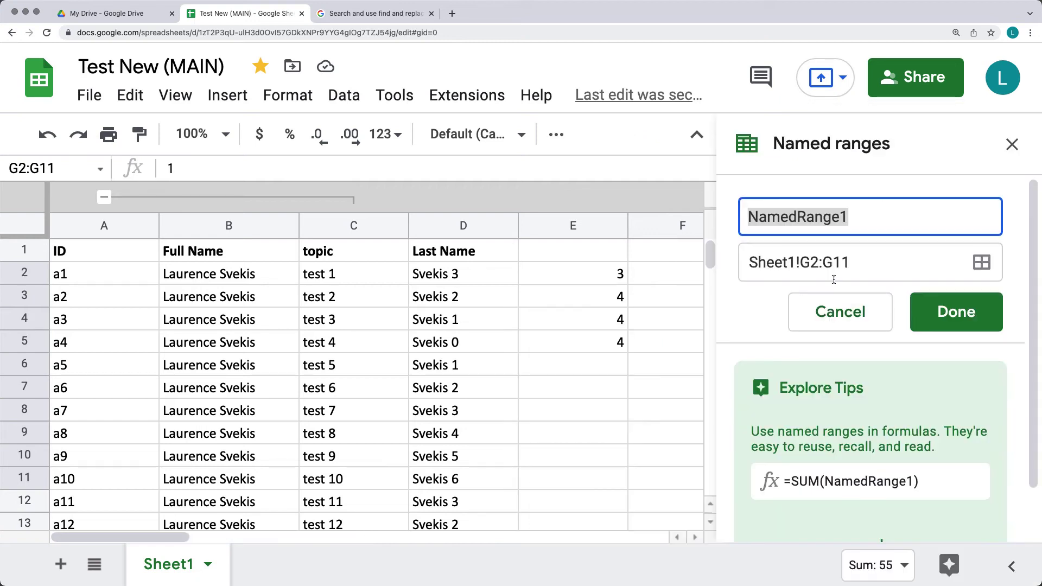
text(counter)
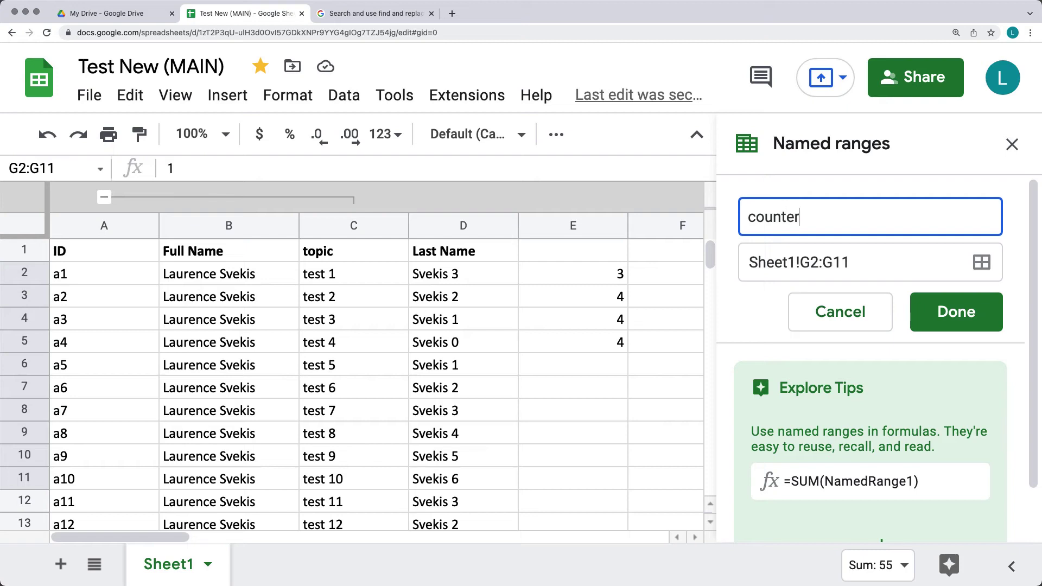
click(956, 324)
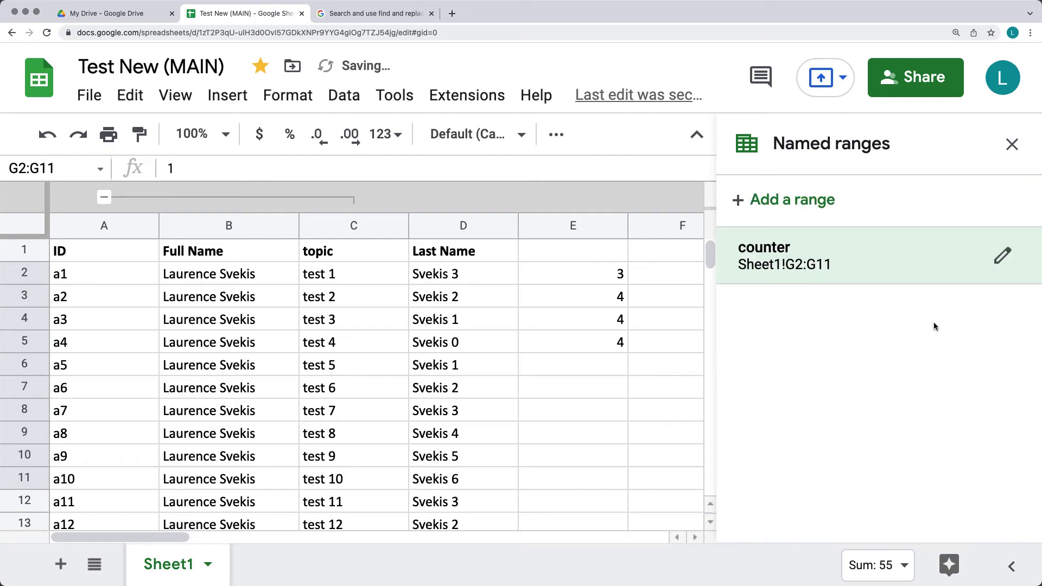
click(1013, 145)
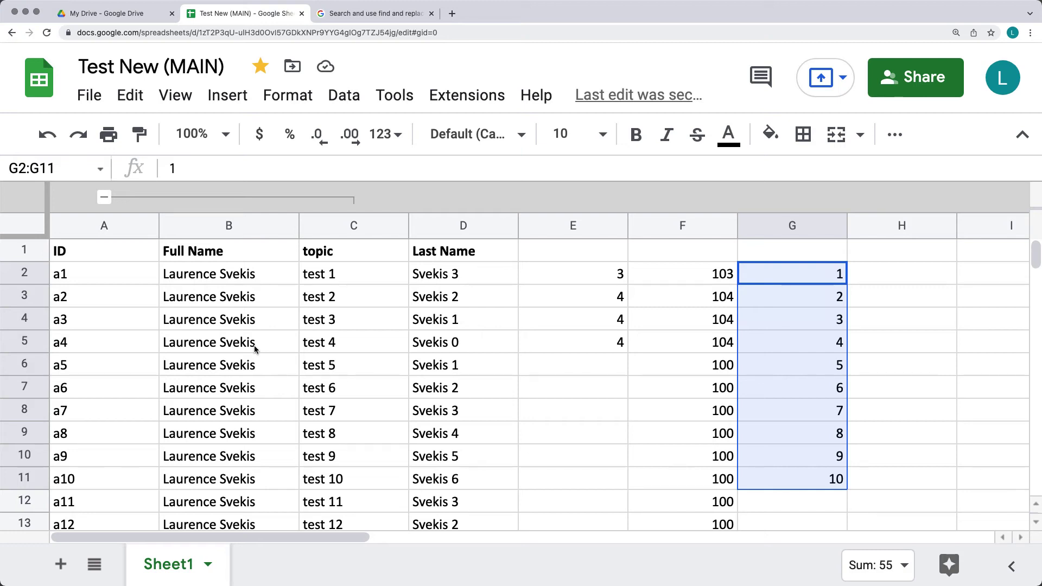
Examine the options offered for the group of columns B and C, and collapse the group
click(235, 227)
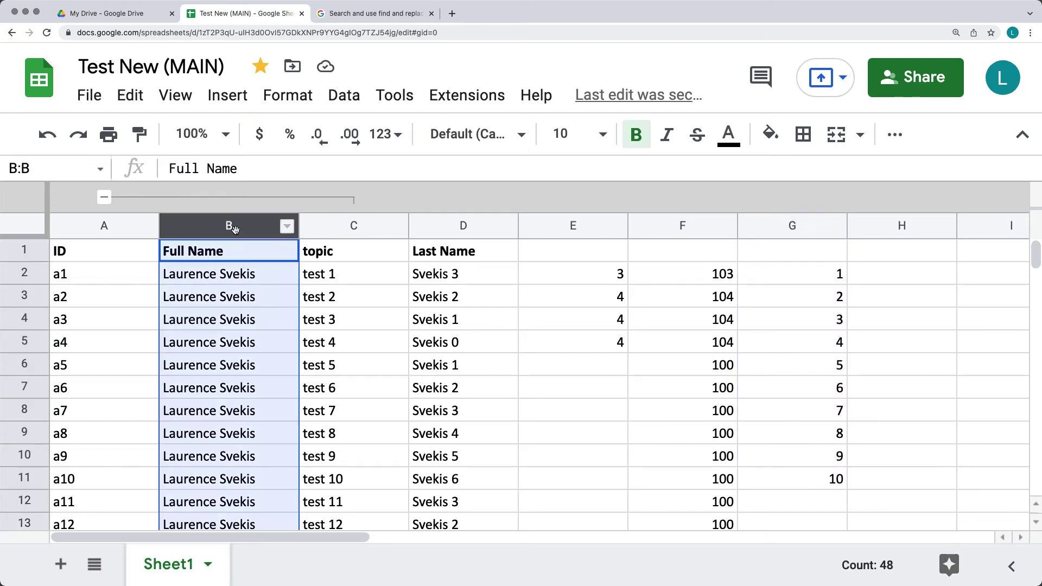
right_click(104, 198)
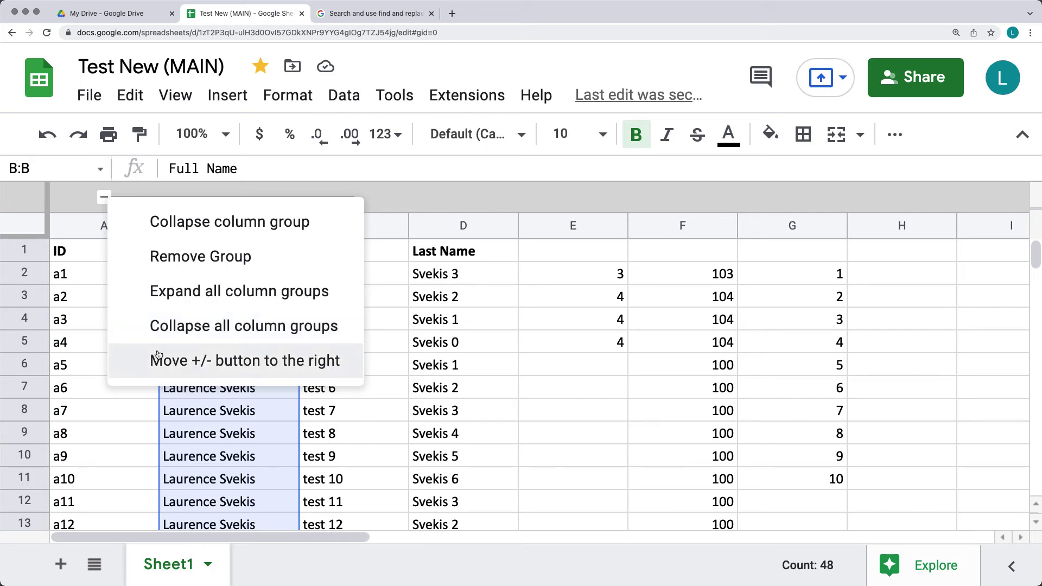
click(475, 319)
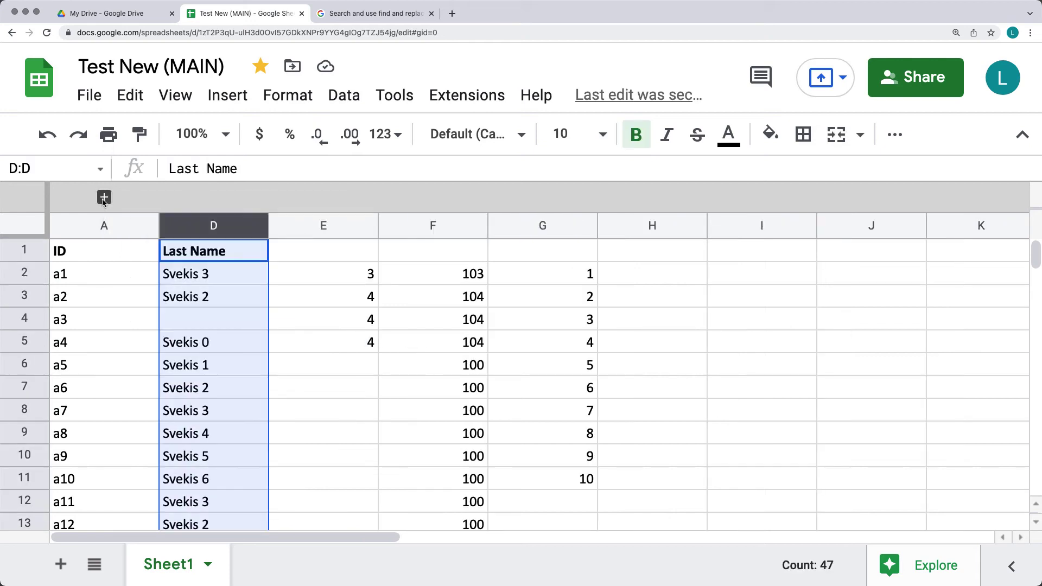
Move the column group's +/- button to the right side of the group and back to the left
right_click(102, 198)
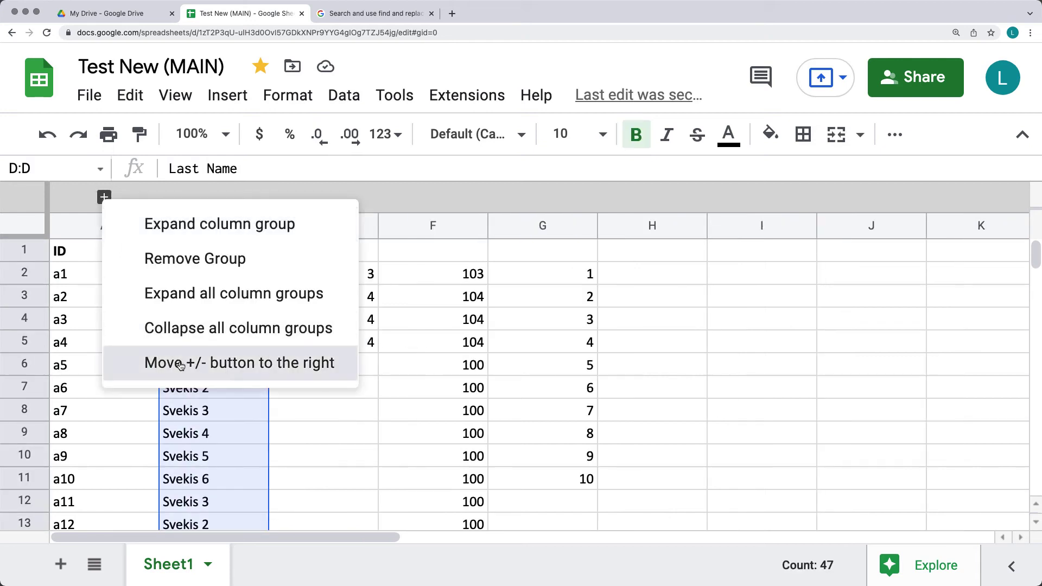
click(153, 363)
right_click(215, 198)
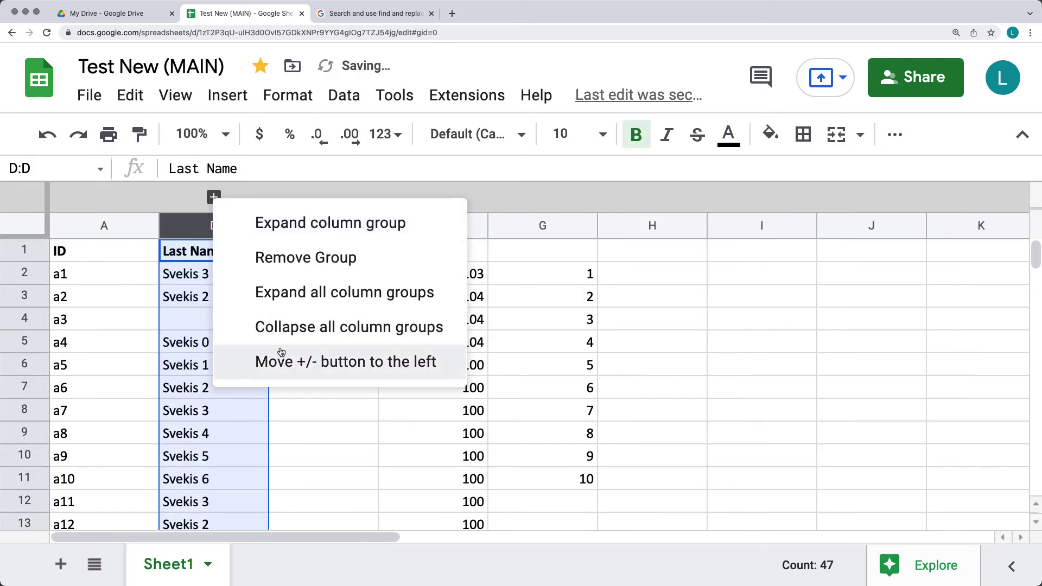
click(283, 362)
Expand the group of columns B and C and remove the grouping
right_click(104, 199)
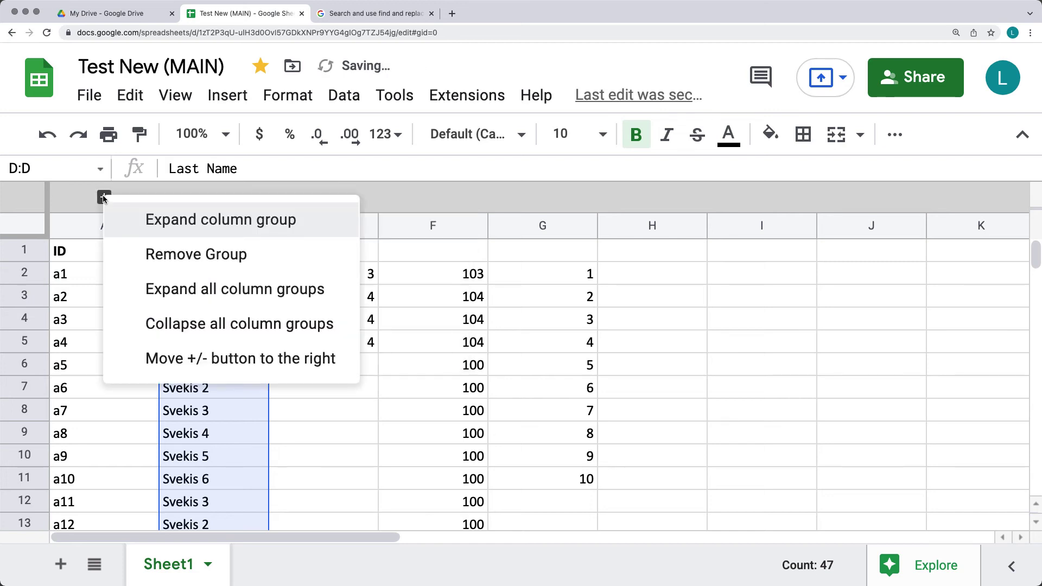
click(103, 198)
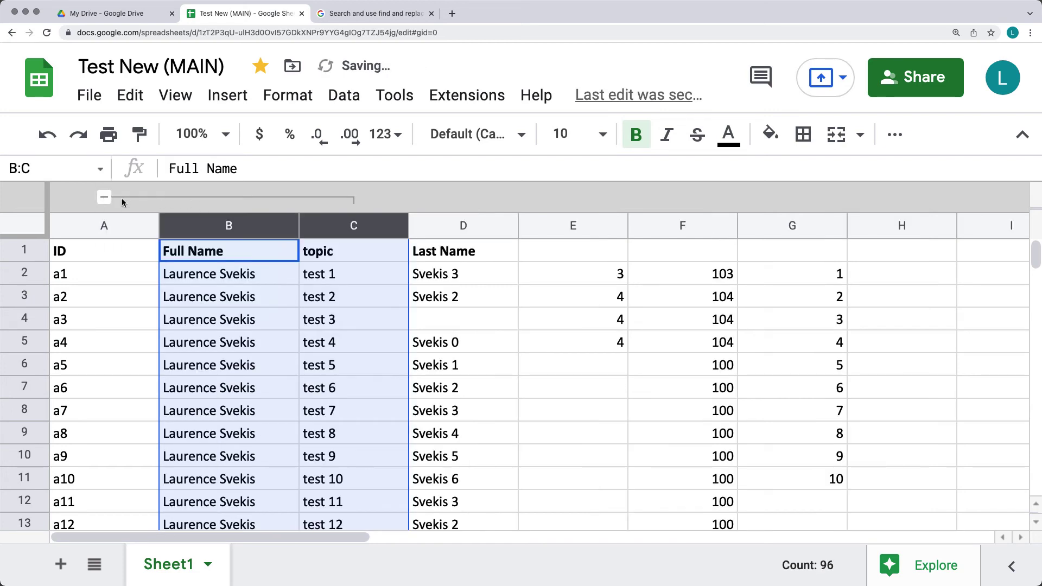
right_click(106, 197)
click(194, 267)
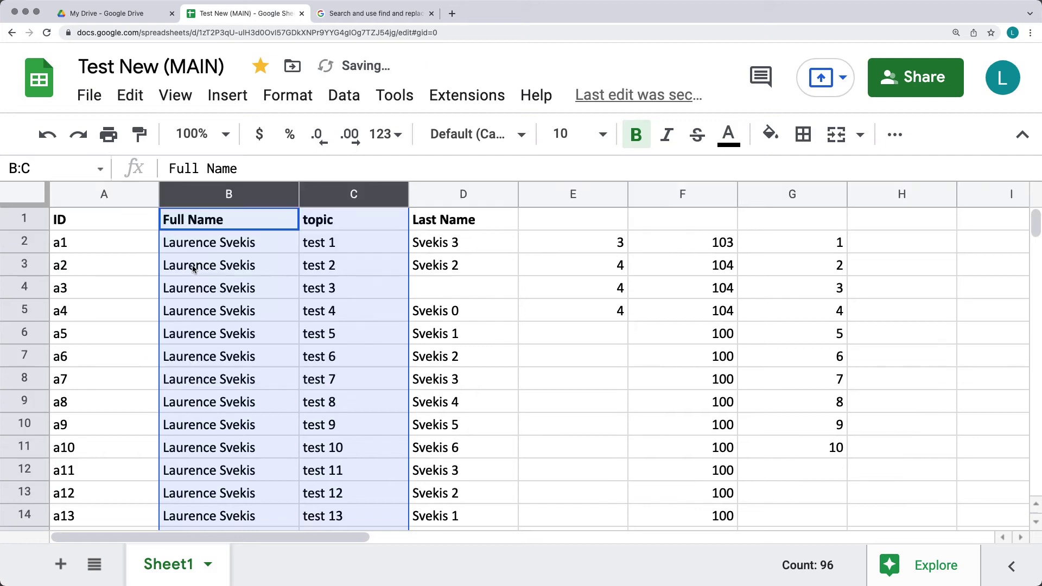
click(441, 270)
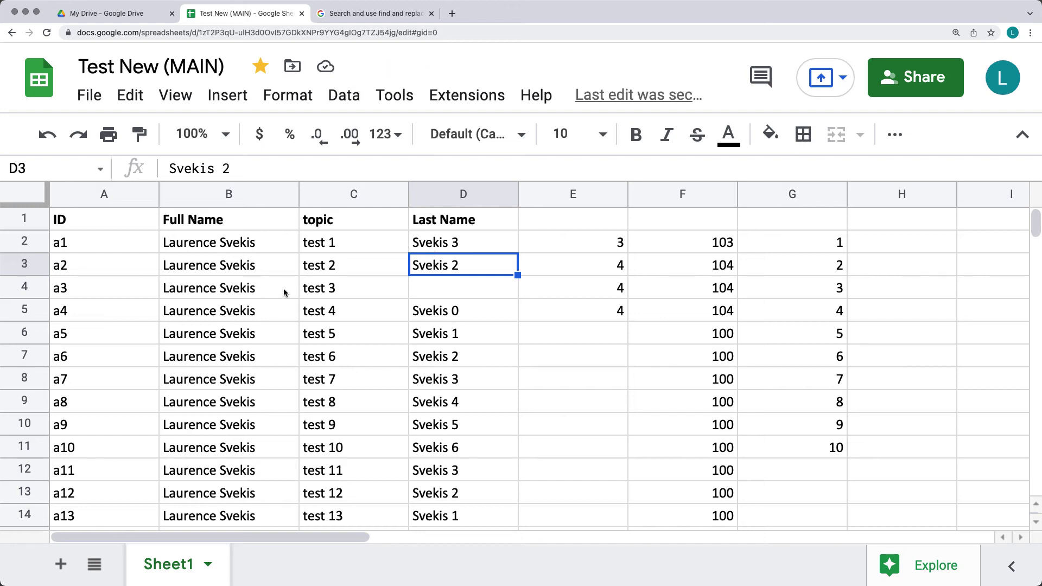
Select range B5:D7 and examine the additional cell actions offered for it, including conditional formatting and data validation
click(255, 293)
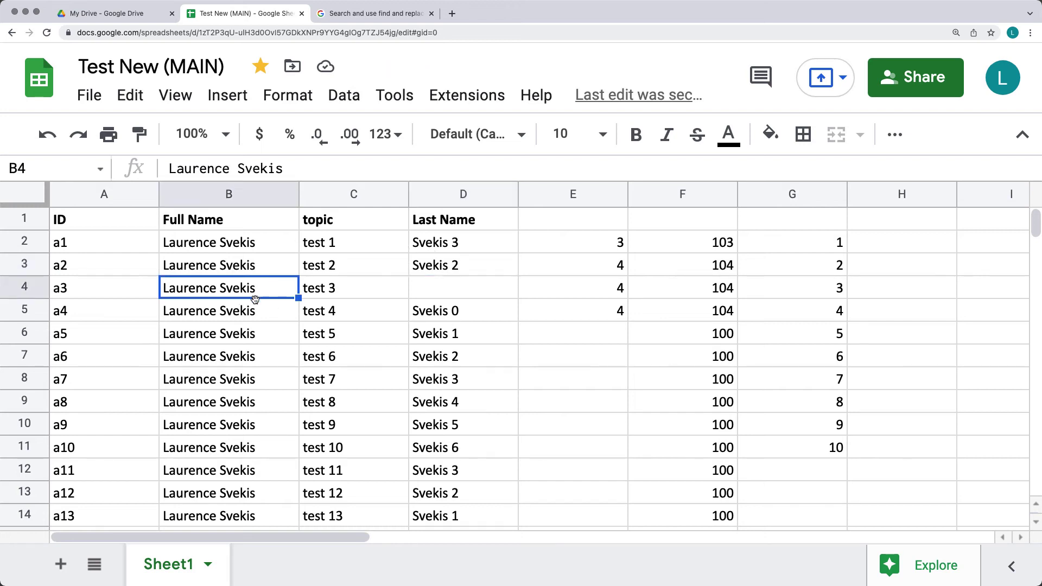
drag(488, 360, 233, 318)
right_click(262, 327)
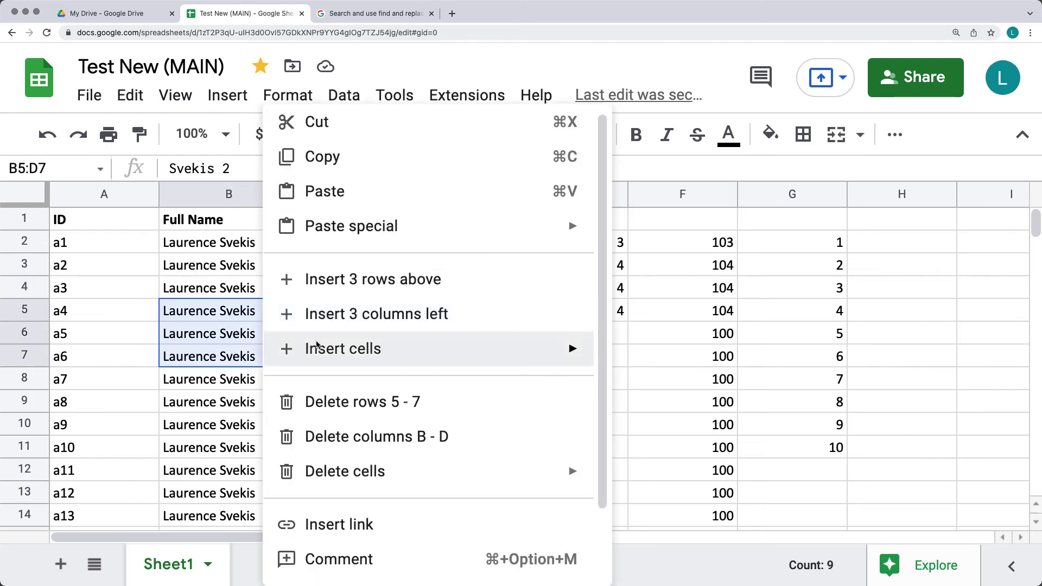
scroll(407, 500, down, 3)
mouse_move(485, 565)
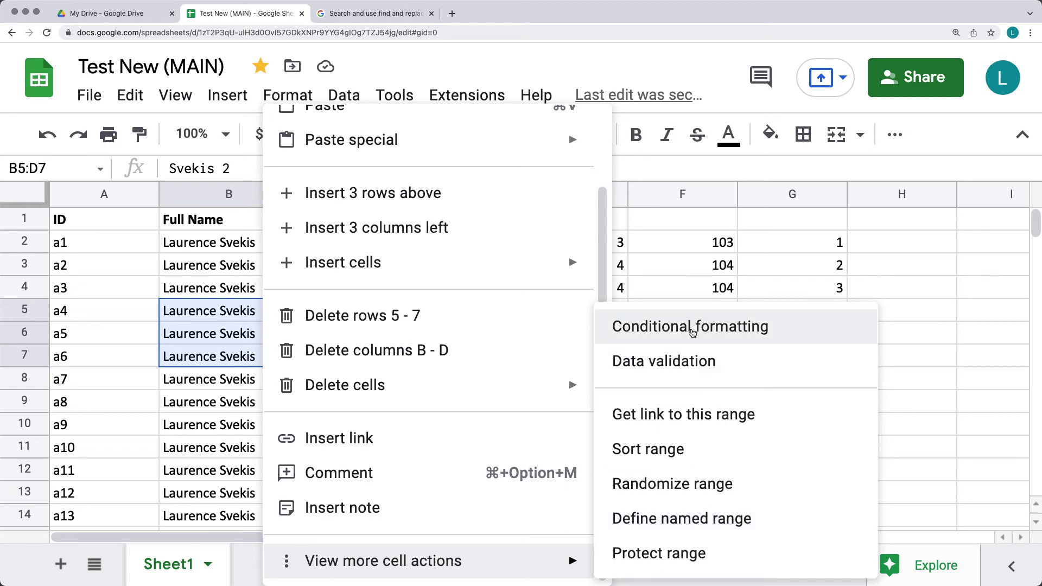
click(914, 319)
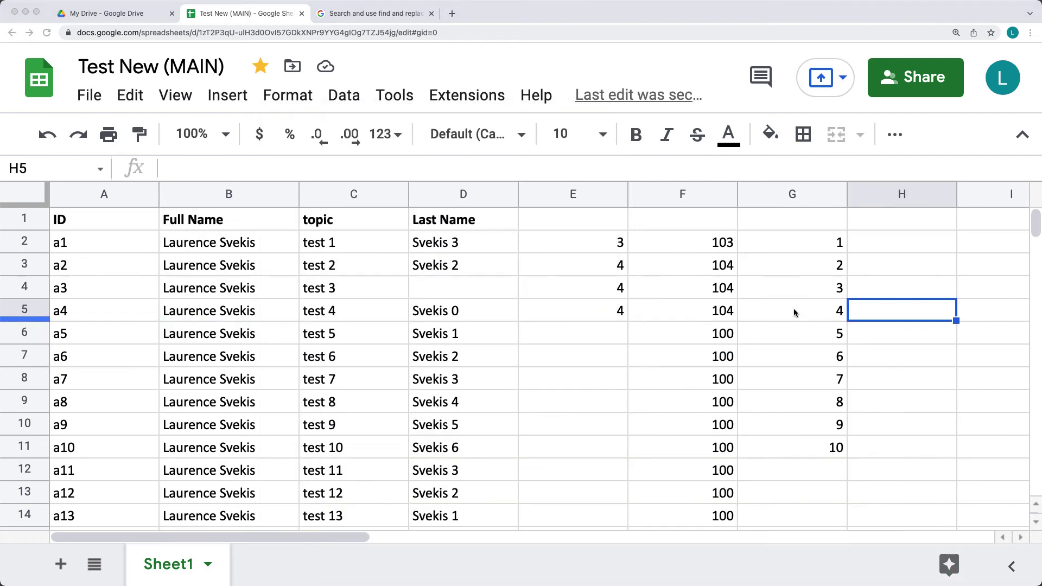
Set up a range sort for cells G5:G9 by column G in descending Z to A order
drag(801, 405, 799, 312)
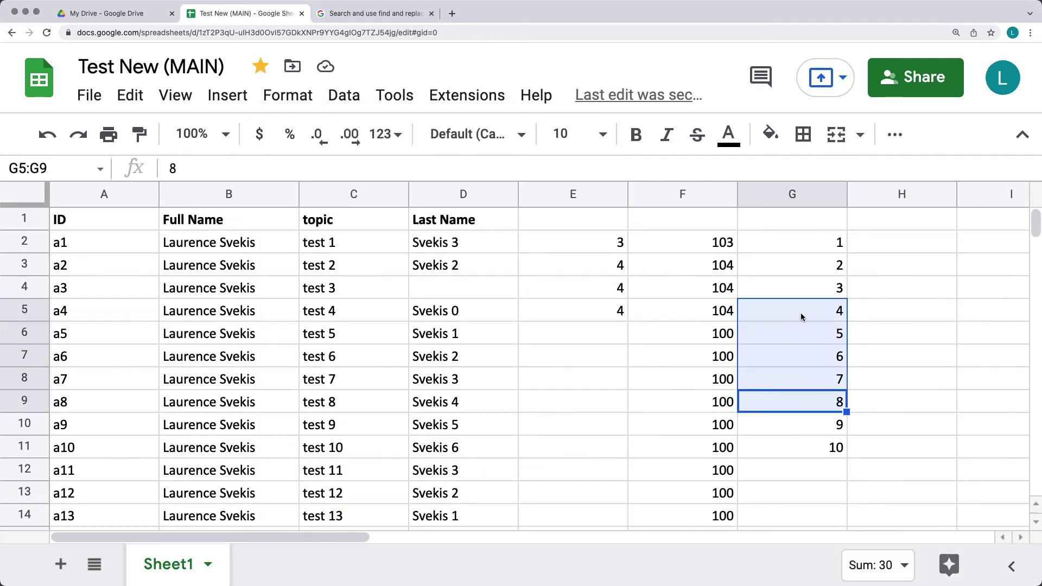
right_click(799, 312)
scroll(913, 444, down, 2)
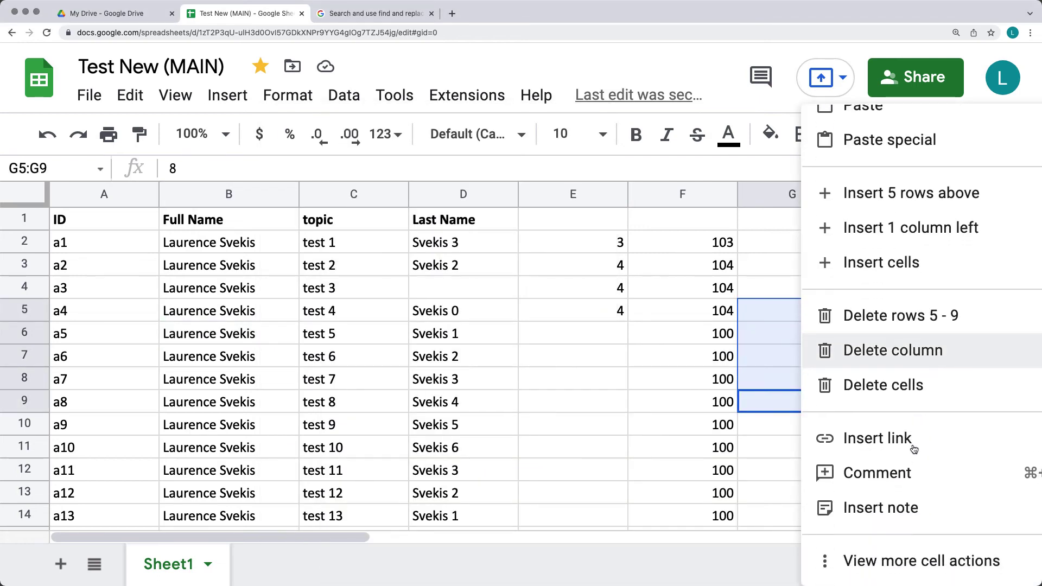
mouse_move(878, 571)
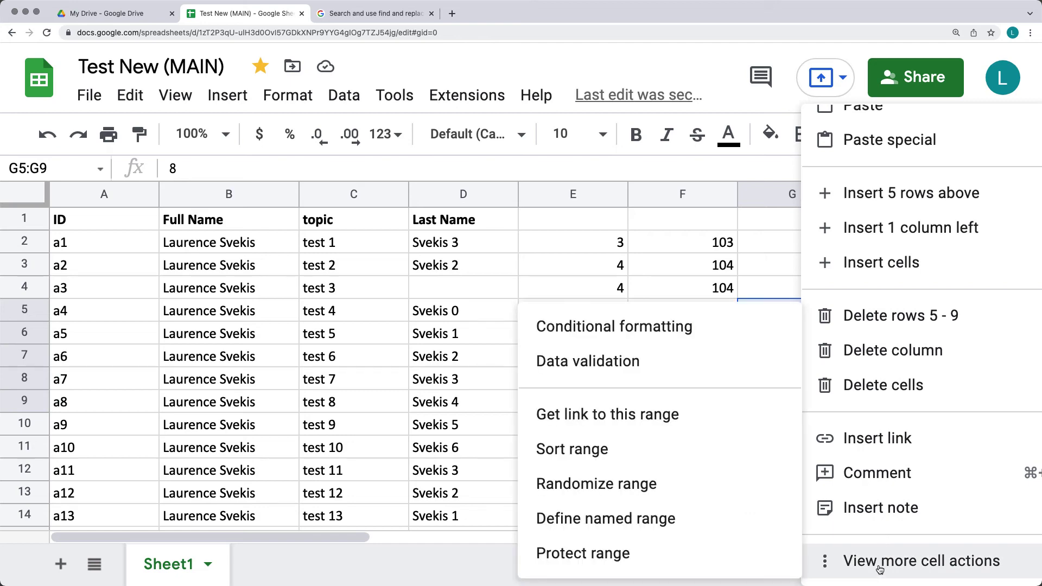
click(590, 448)
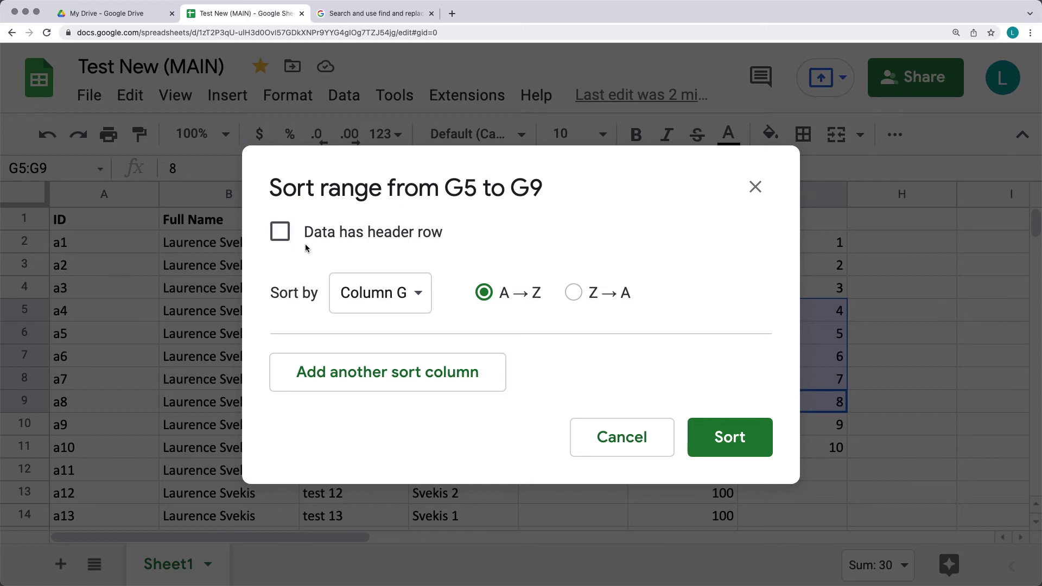
click(369, 297)
click(651, 244)
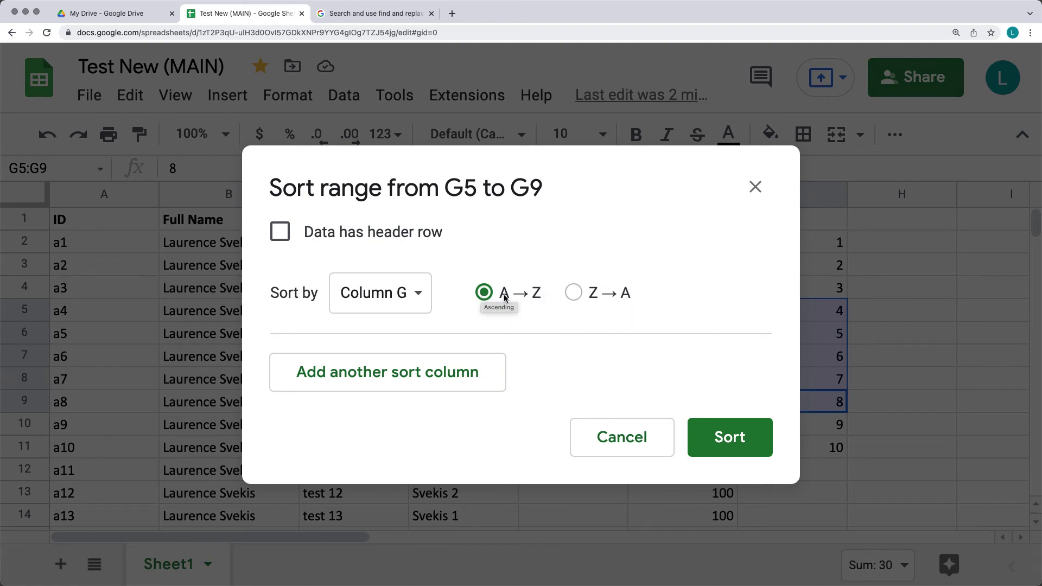
click(572, 292)
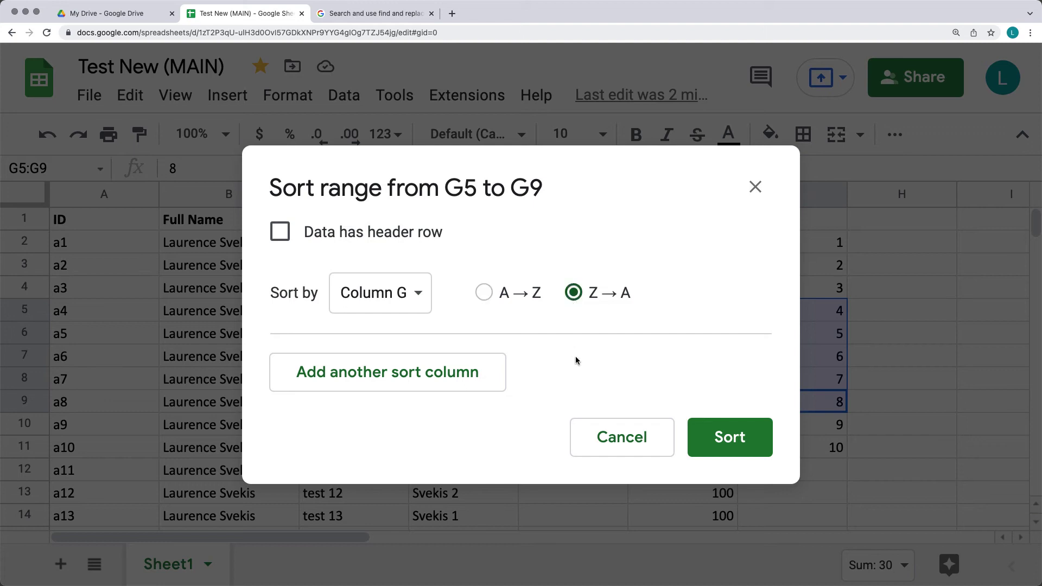
Add a second sort column to the range sort, check which columns it offers, and remove it
click(392, 388)
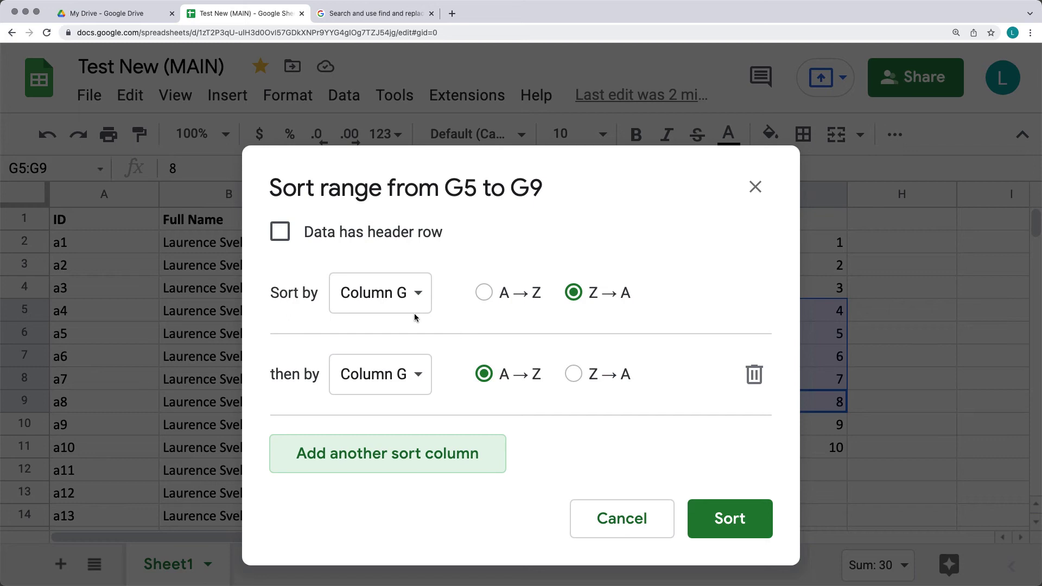
click(387, 374)
click(369, 375)
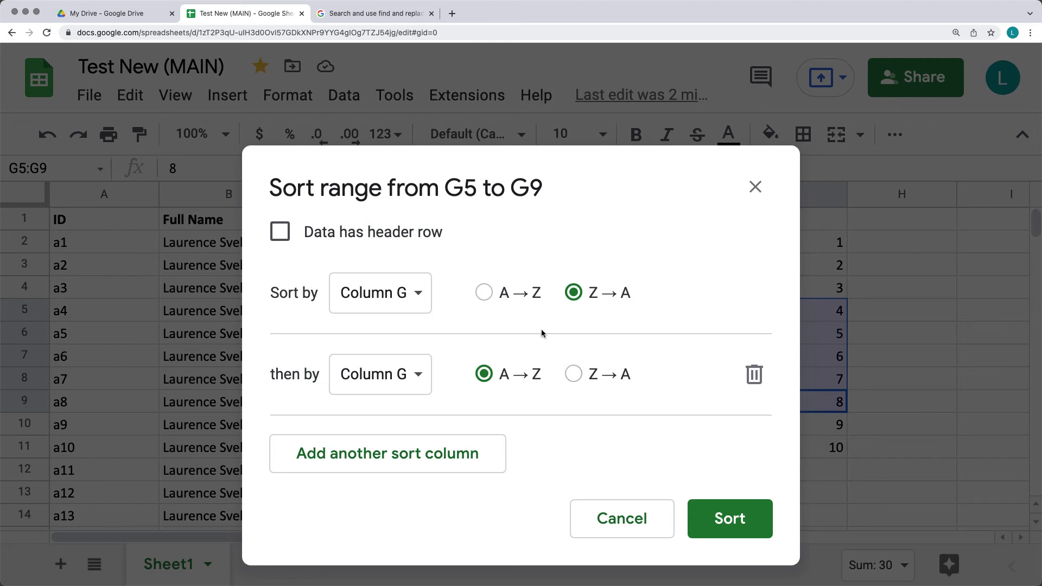
click(418, 379)
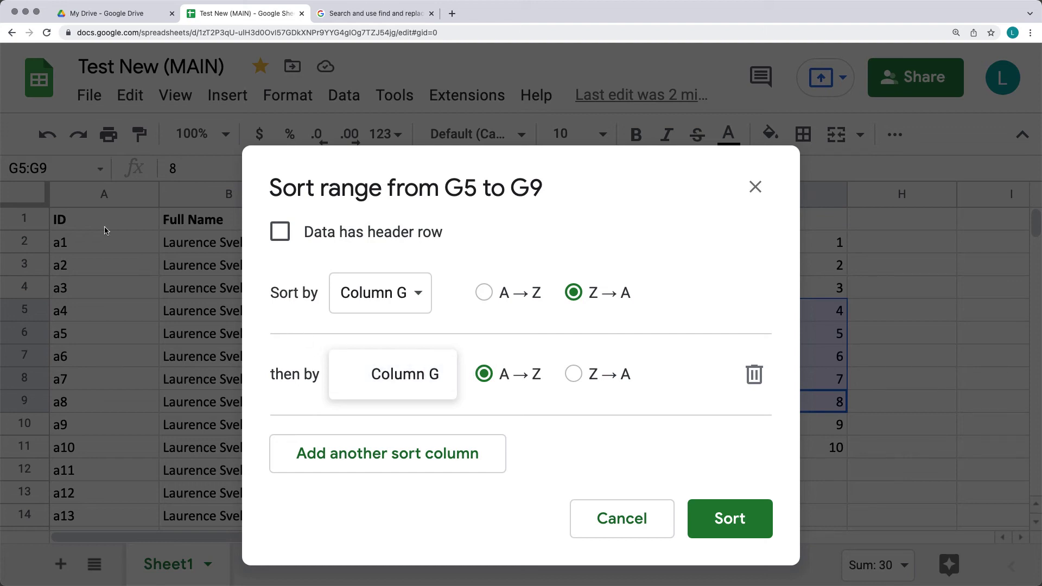
click(86, 201)
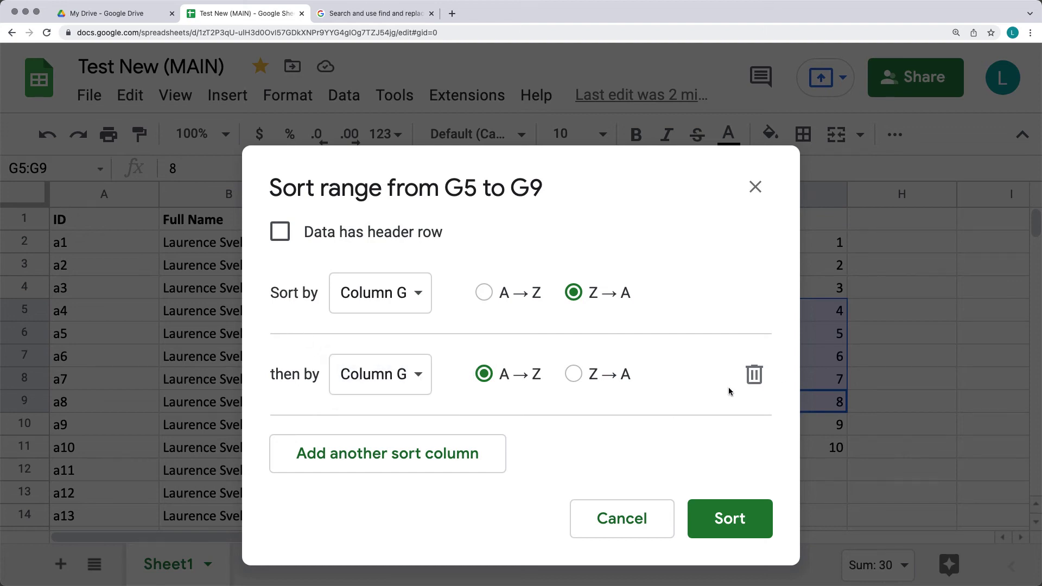
click(752, 376)
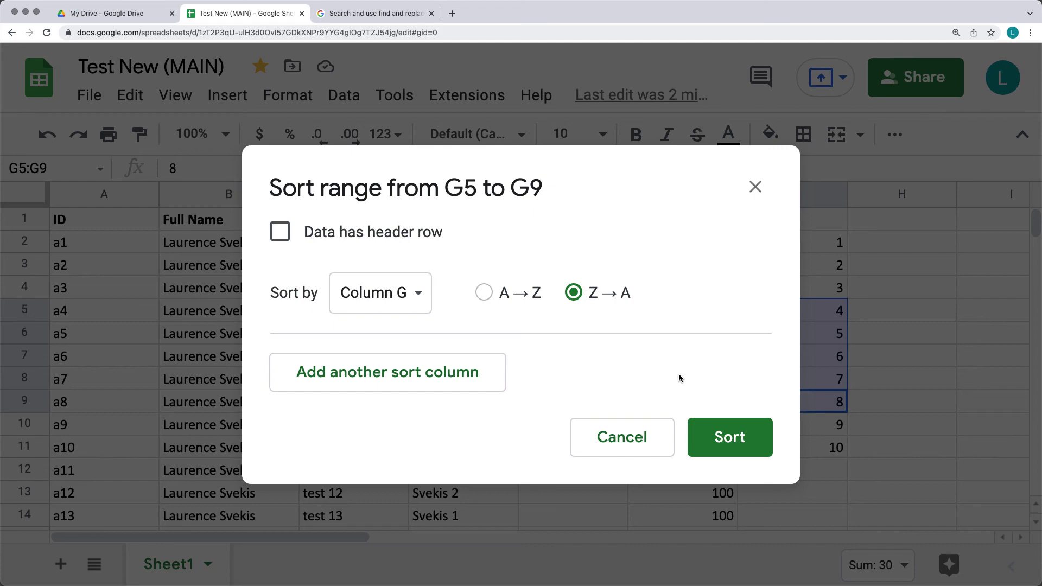
Apply the descending sort to range G5:G9 and check the reordered cells
click(728, 437)
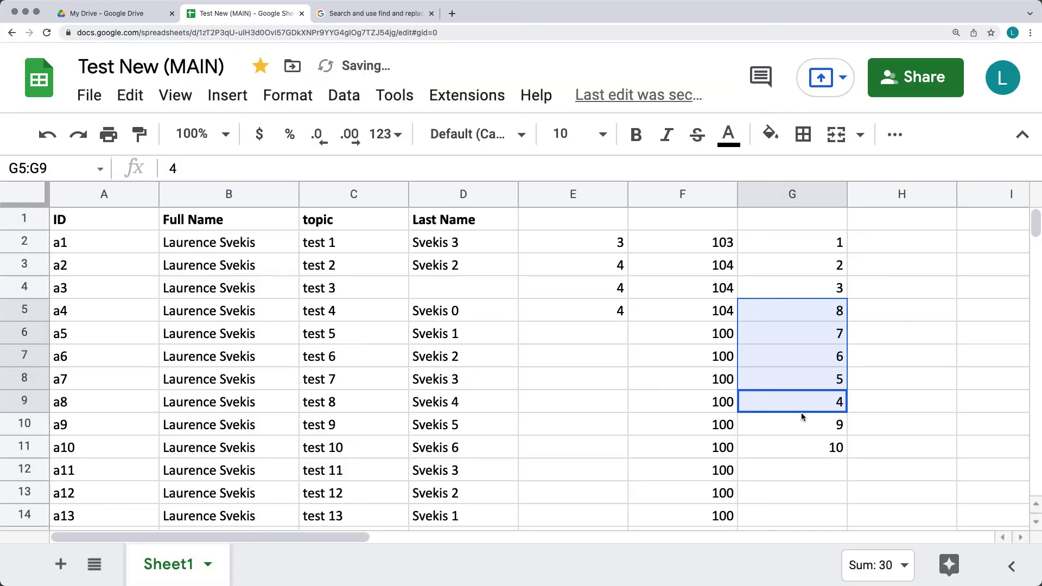
click(922, 342)
drag(832, 306, 834, 403)
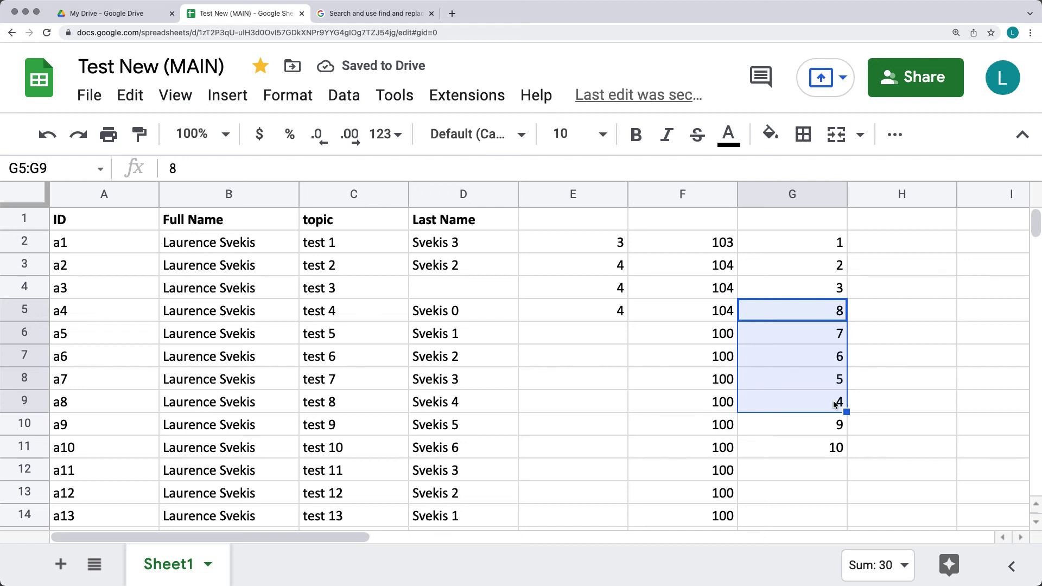
click(894, 352)
Enter the header "Numbers" in cell G1
click(795, 218)
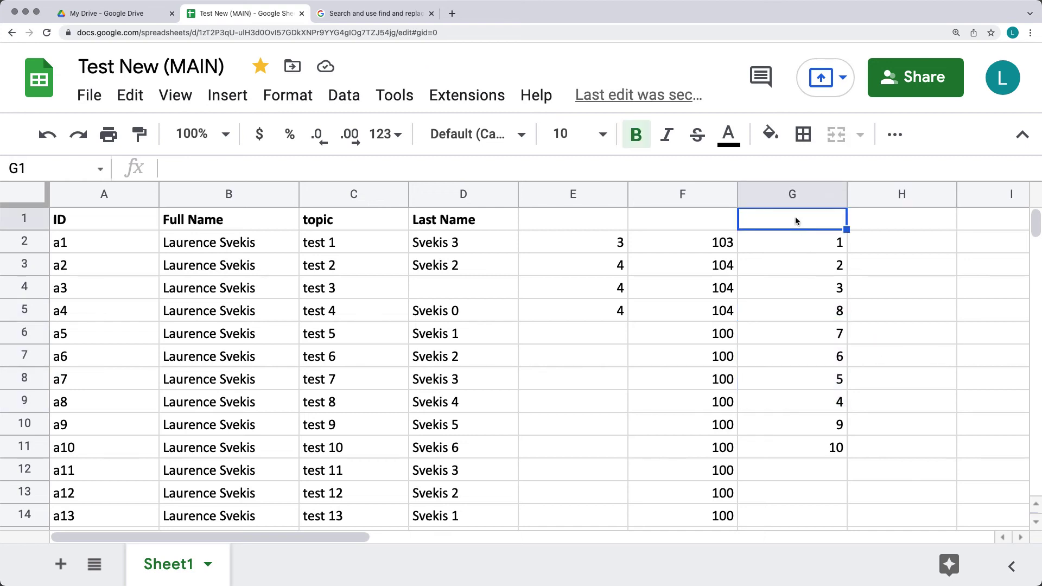
text(Numbers)
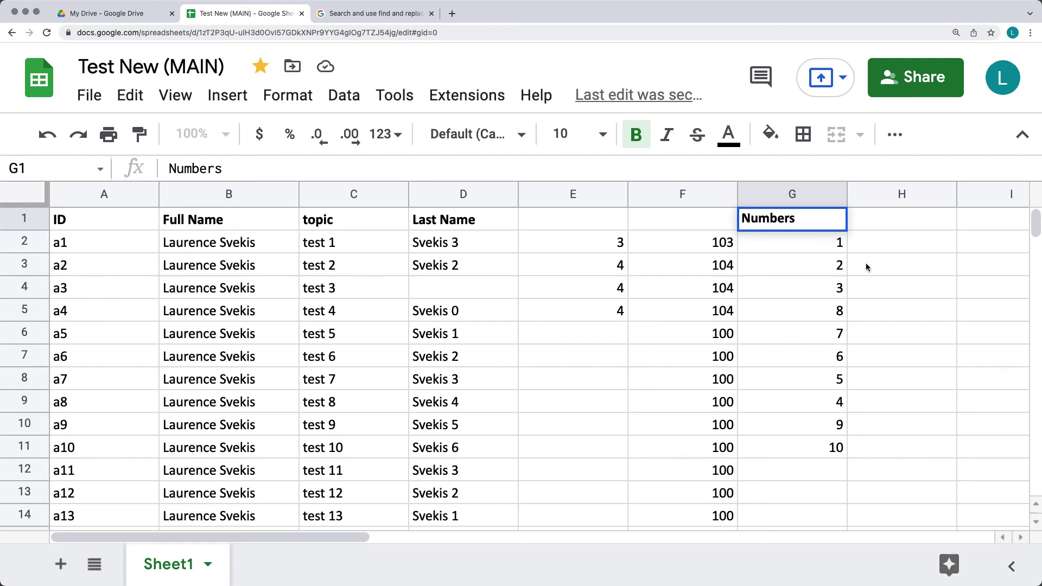
click(865, 267)
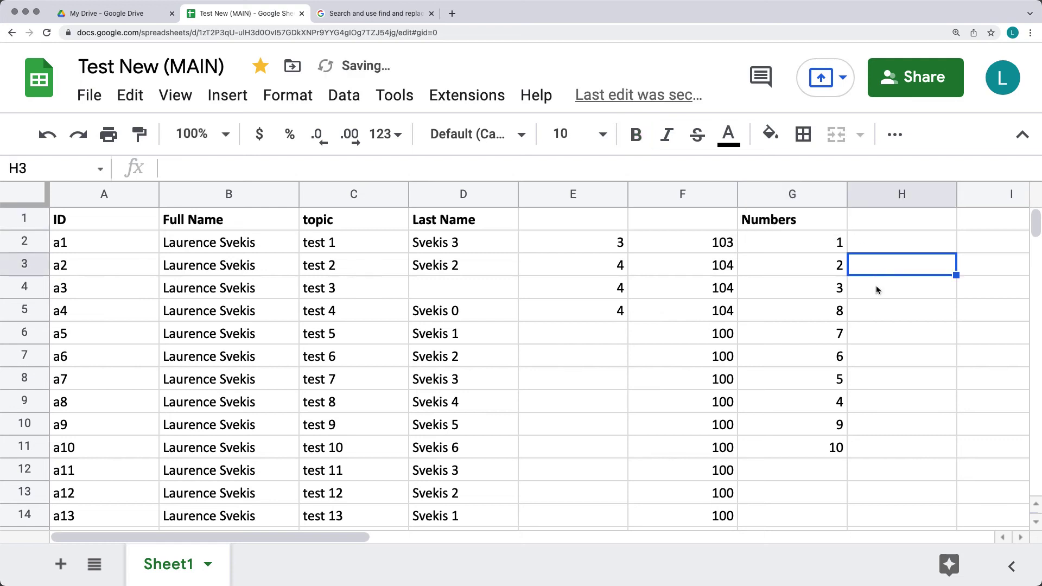
Sort the whole sheet by column G from Z to A, and check the header row and the values in G2:G11
click(769, 194)
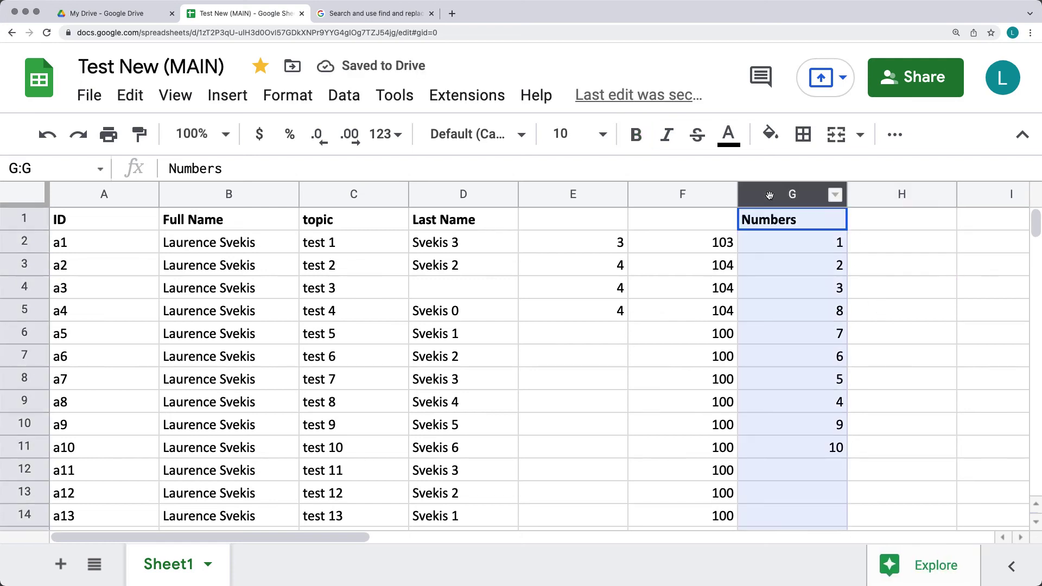
click(834, 195)
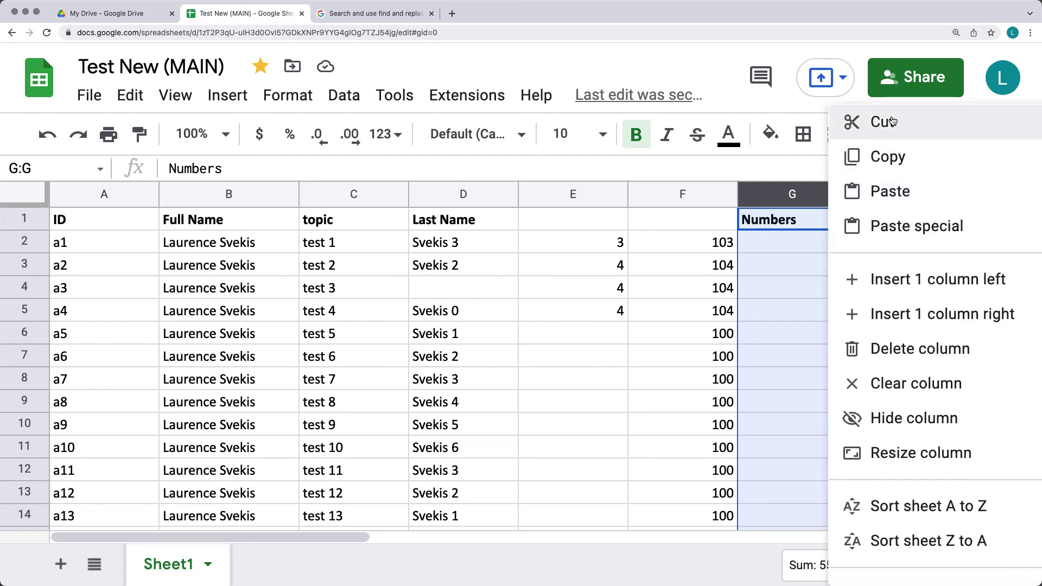
mouse_move(885, 222)
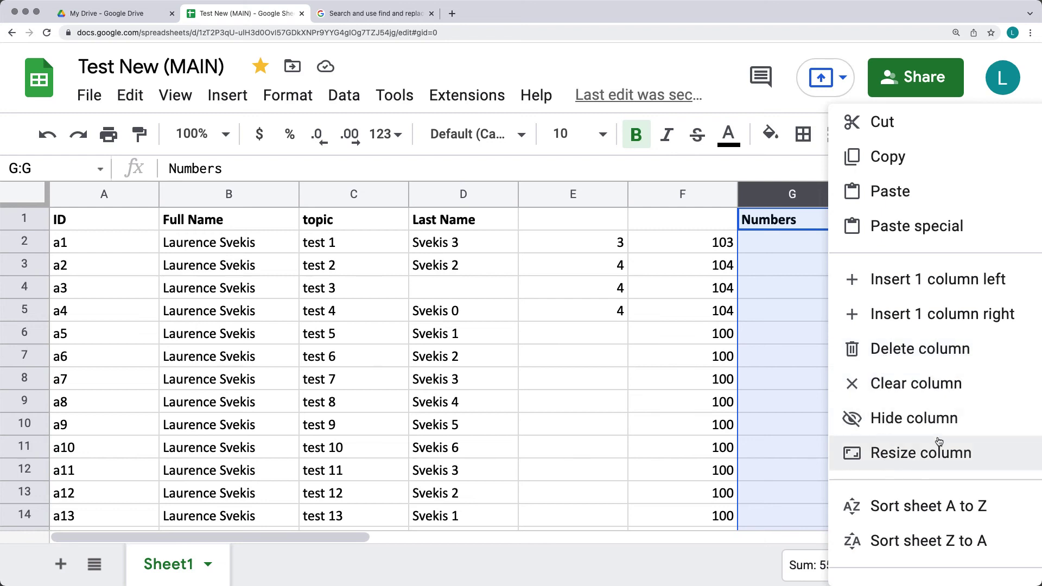
scroll(937, 445, down, 3)
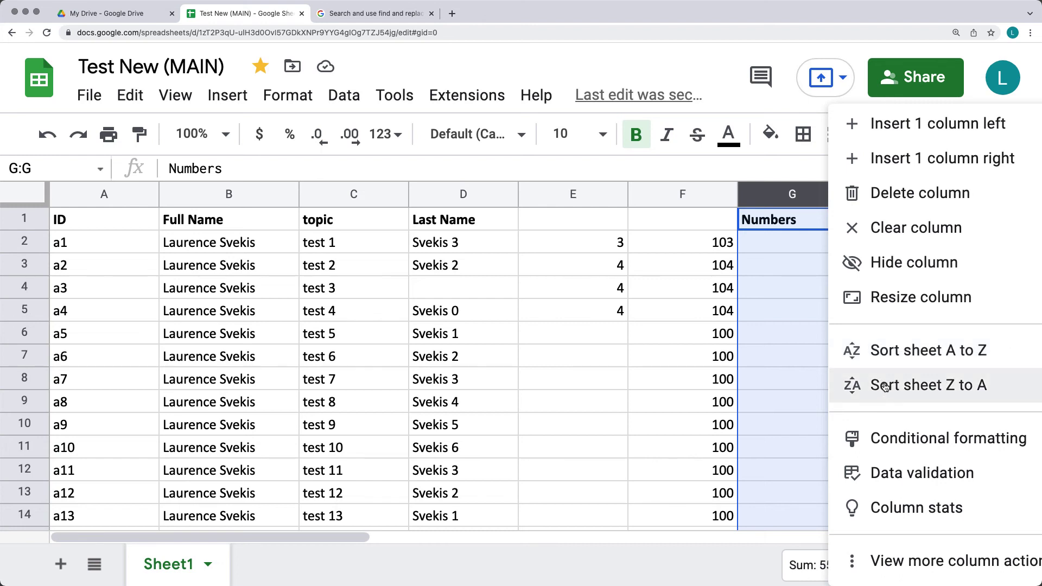
mouse_move(886, 562)
click(904, 387)
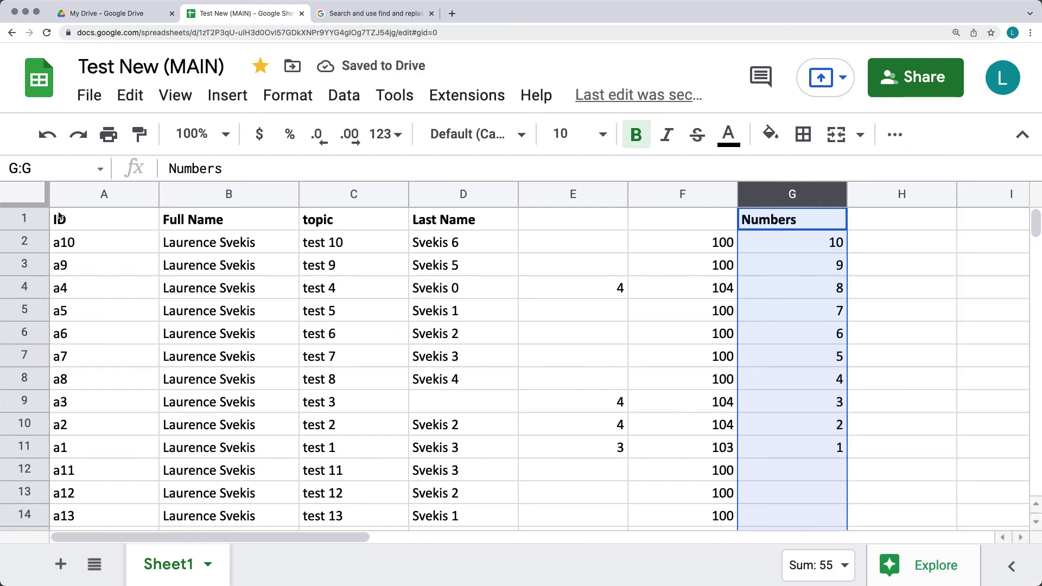
click(21, 219)
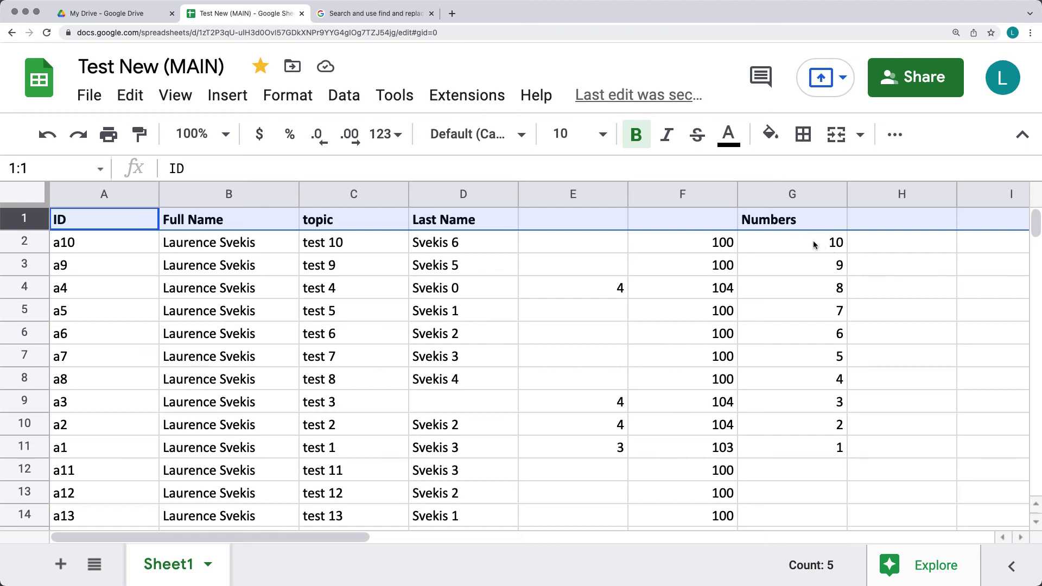
drag(814, 242, 808, 453)
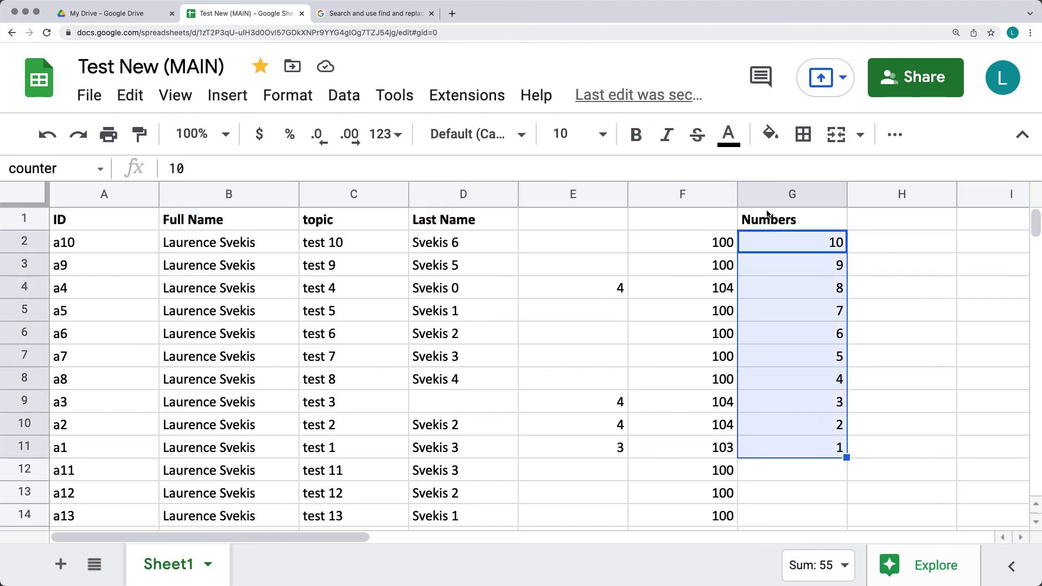
Compare the sheet and range sorting choices for column G, and sort the whole sheet by column G from A to Z
click(755, 195)
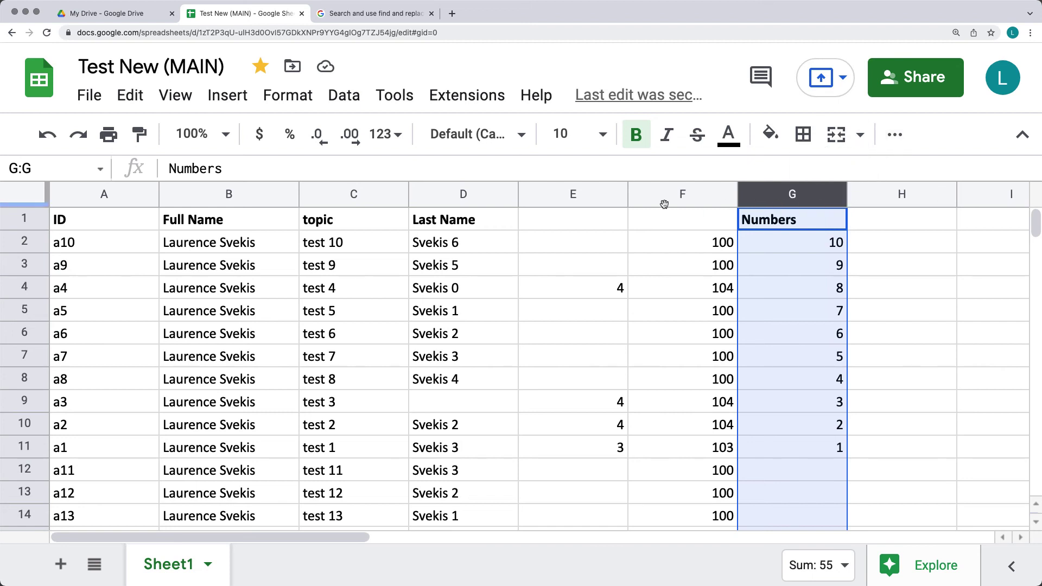
click(327, 103)
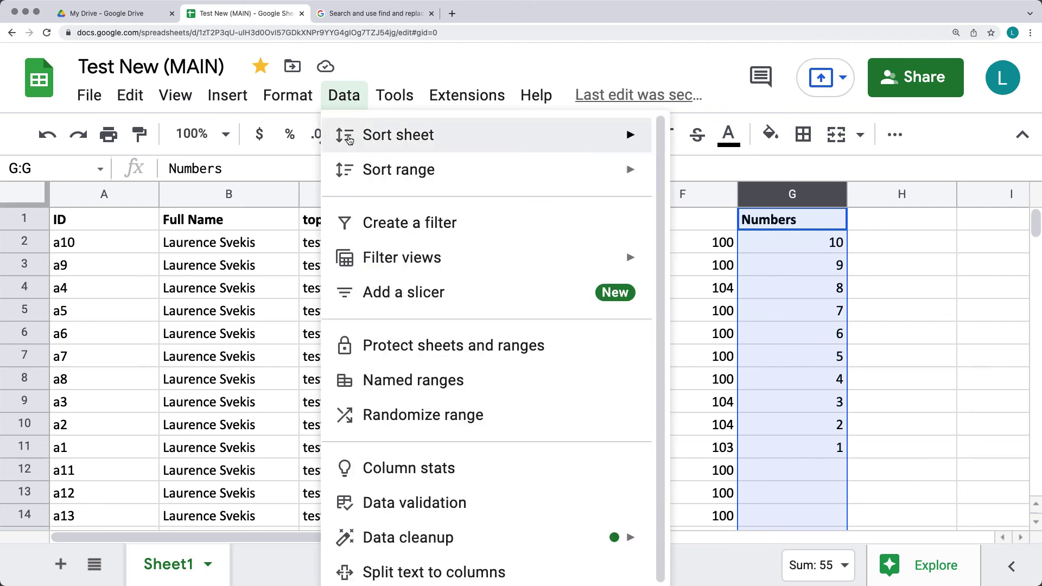
mouse_move(350, 141)
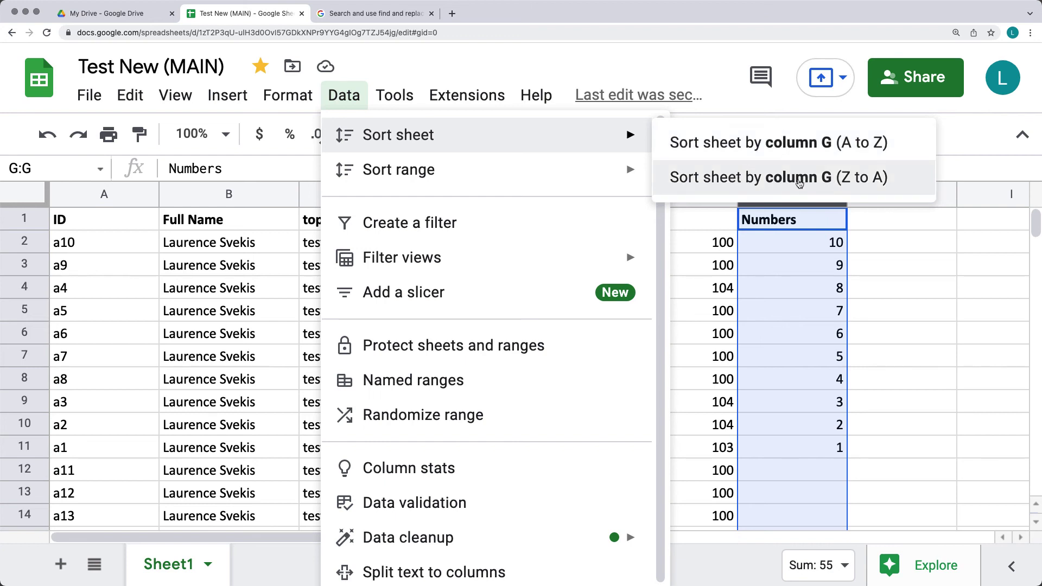
mouse_move(564, 179)
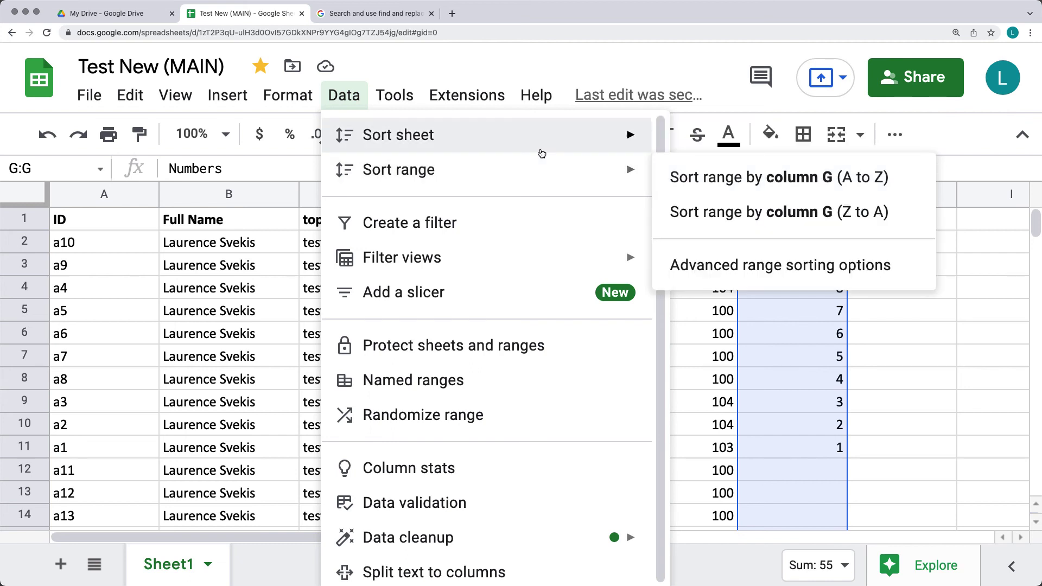
mouse_move(539, 152)
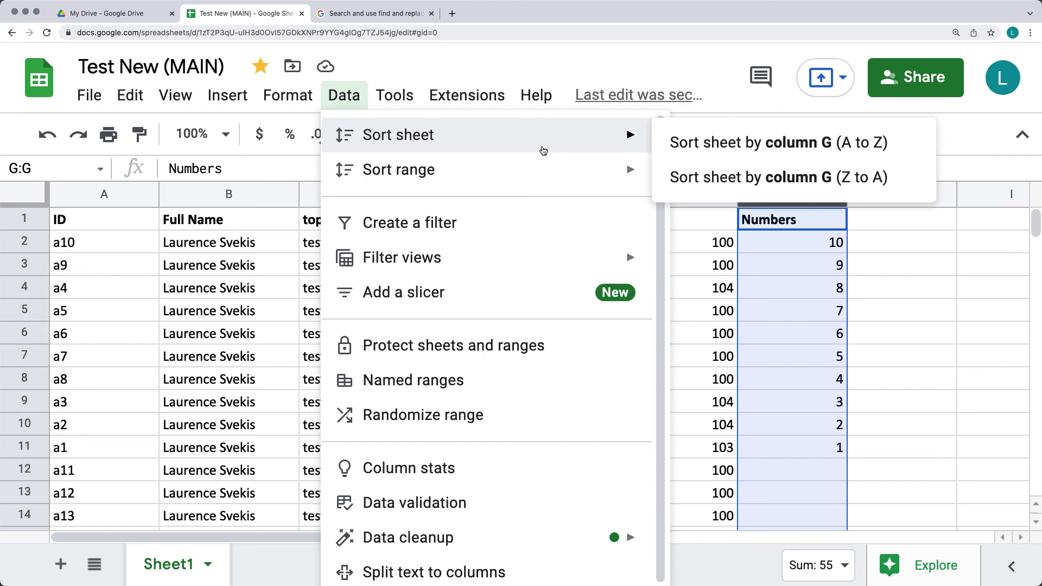
click(754, 145)
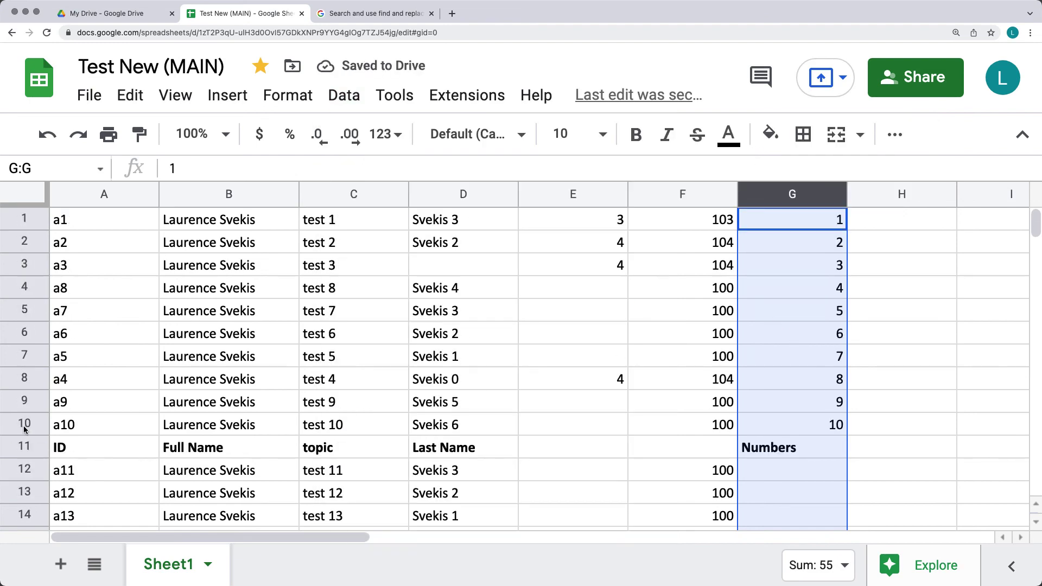
Check the header row in row 11 and undo the ascending sheet sort
click(20, 445)
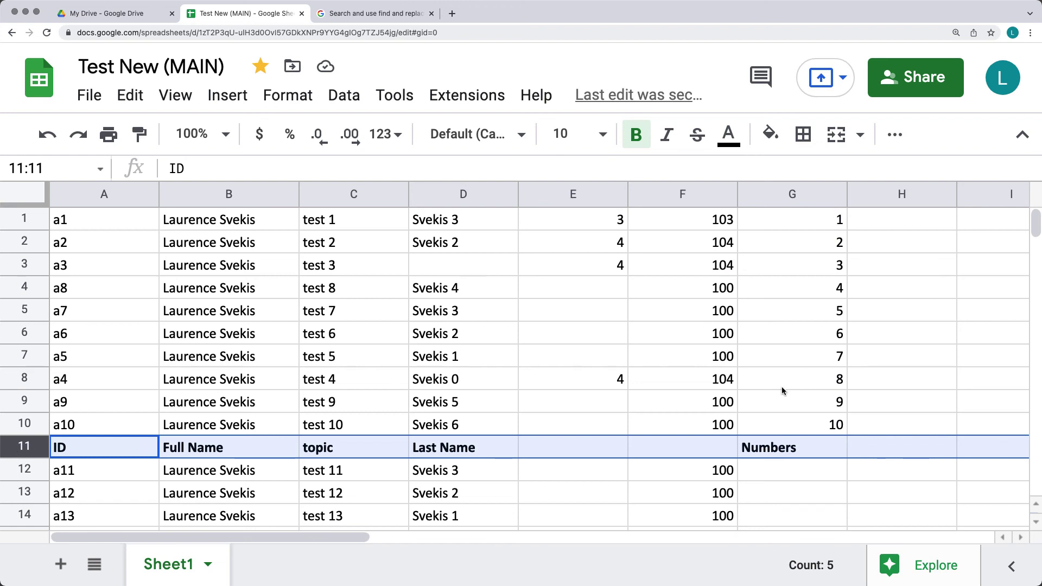
key(super+z)
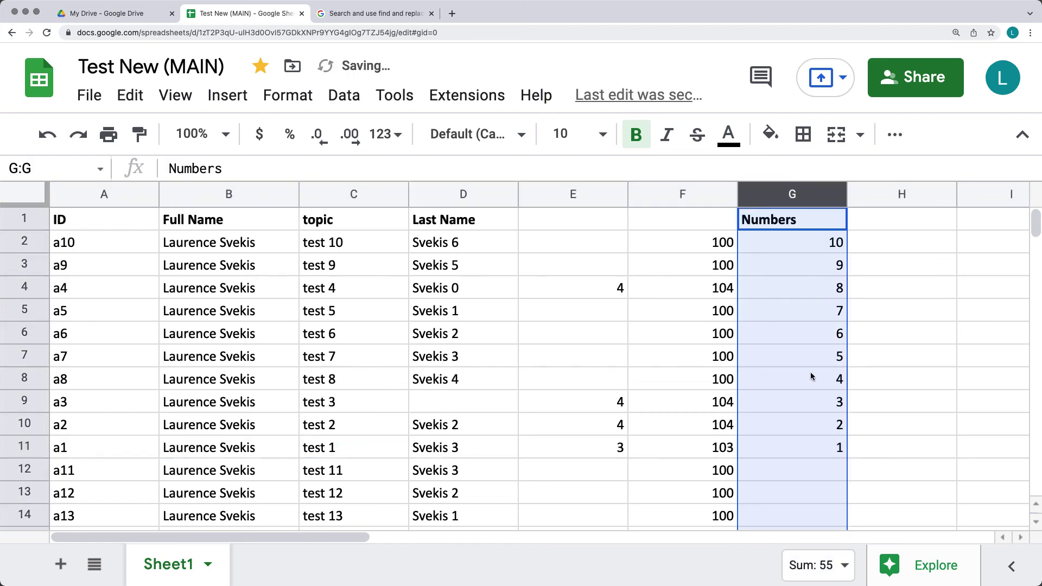
click(812, 293)
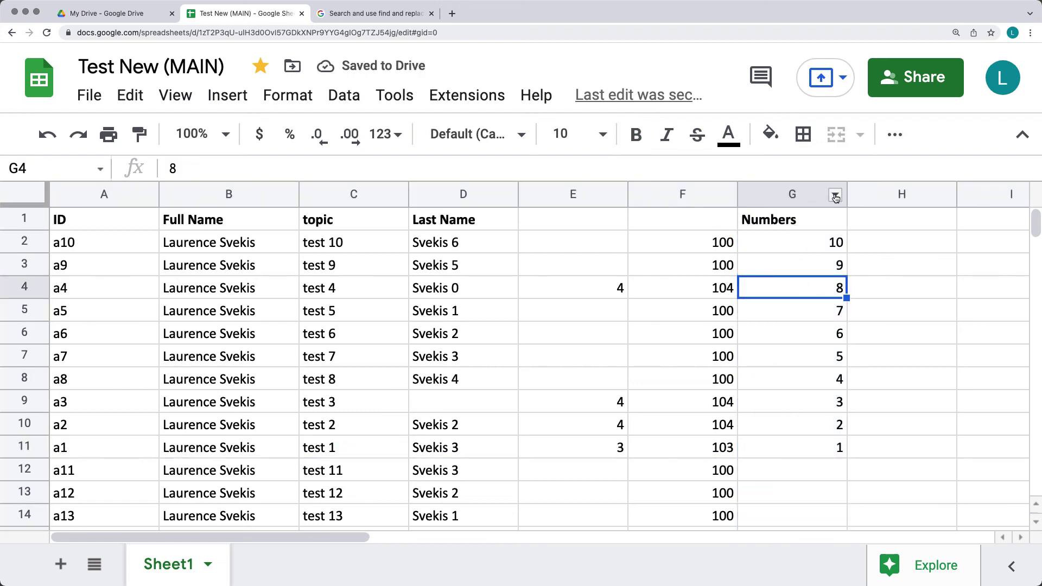
Select column G and examine the data operations offered for it
click(766, 195)
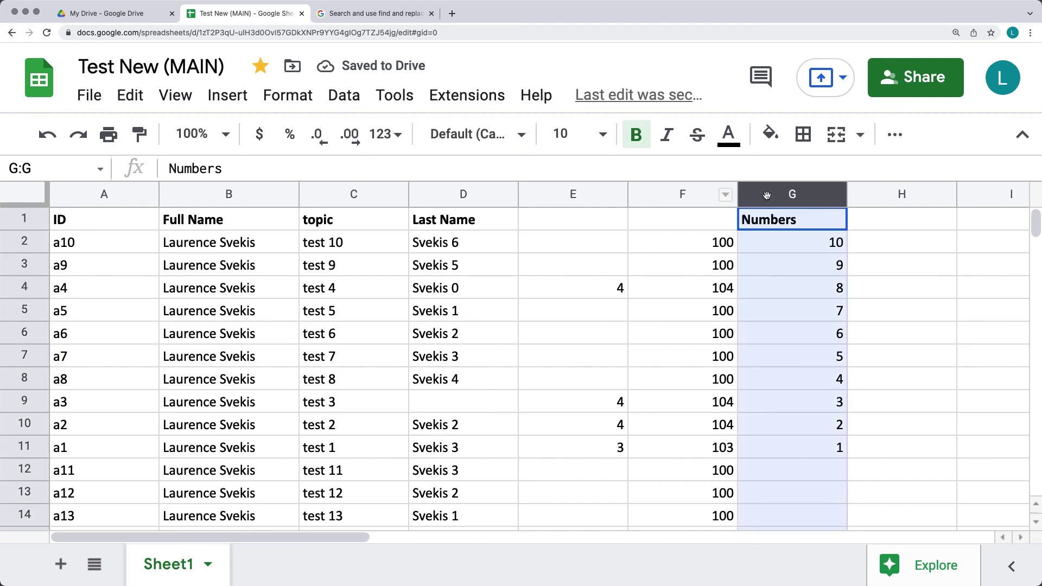
click(387, 98)
mouse_move(342, 102)
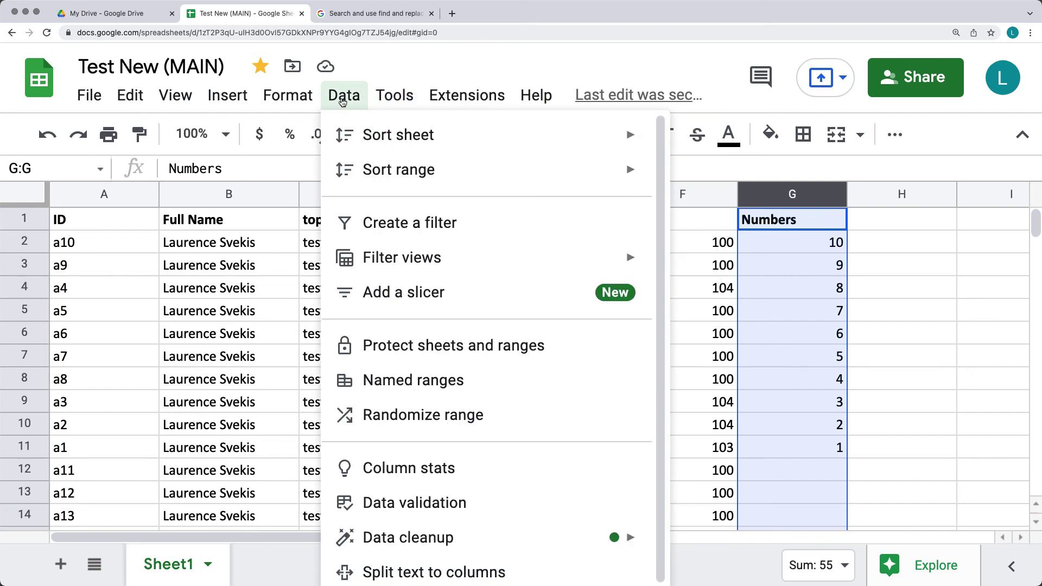
click(755, 194)
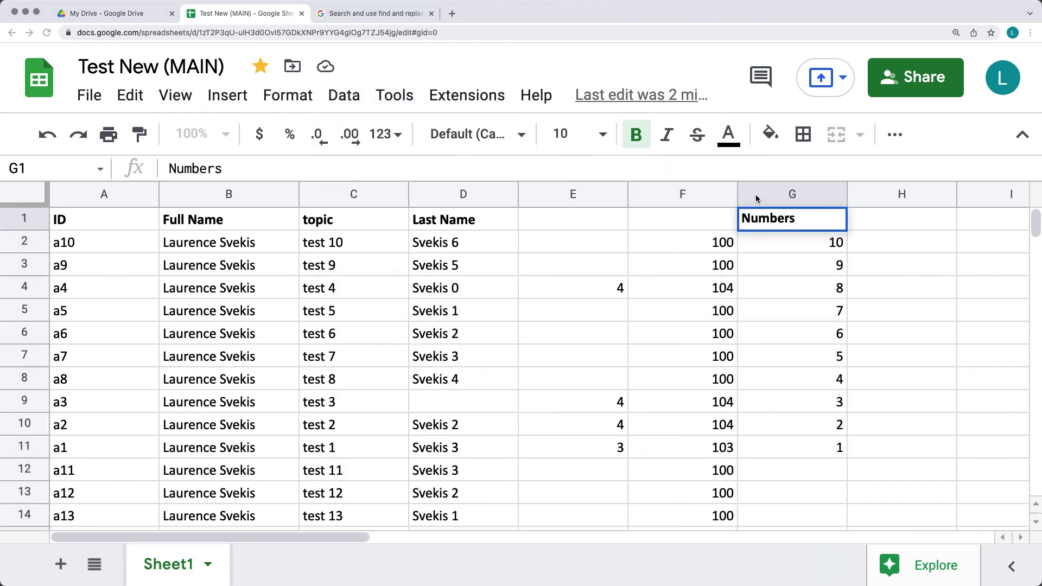
Select columns A through G and sort the whole sheet from A to Z
click(755, 194)
shift+click(114, 195)
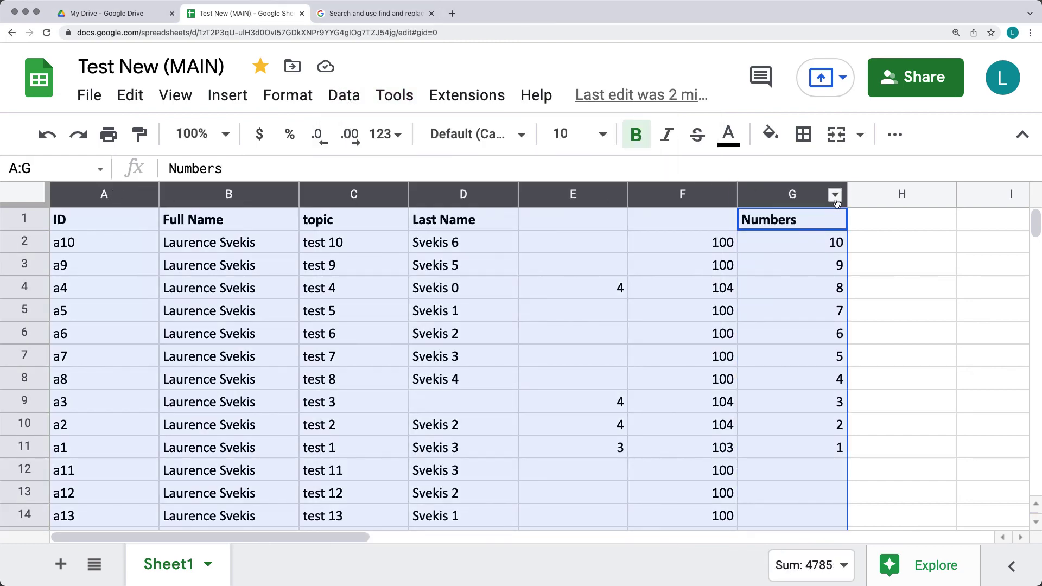
click(835, 195)
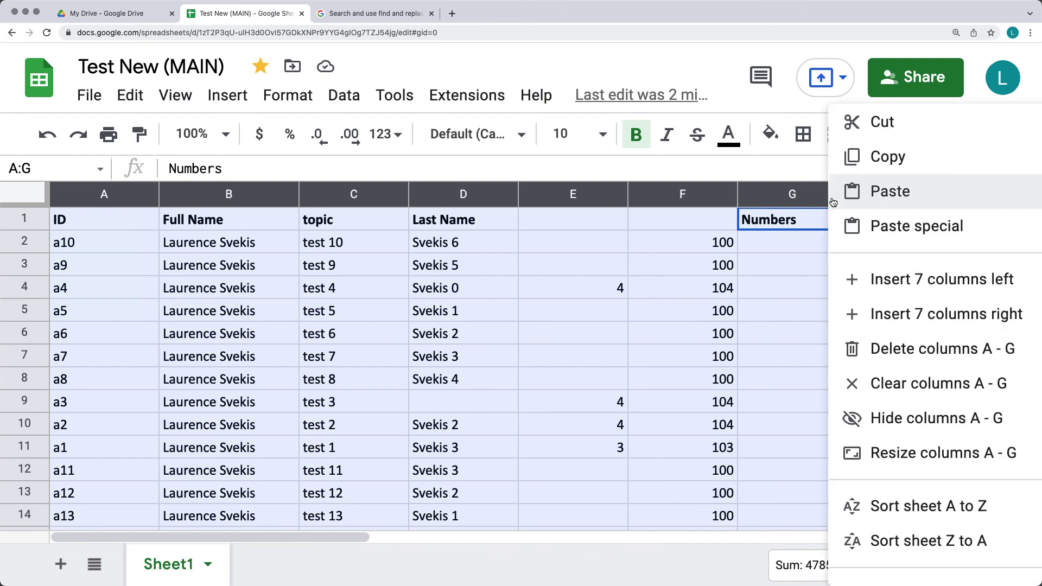
click(944, 514)
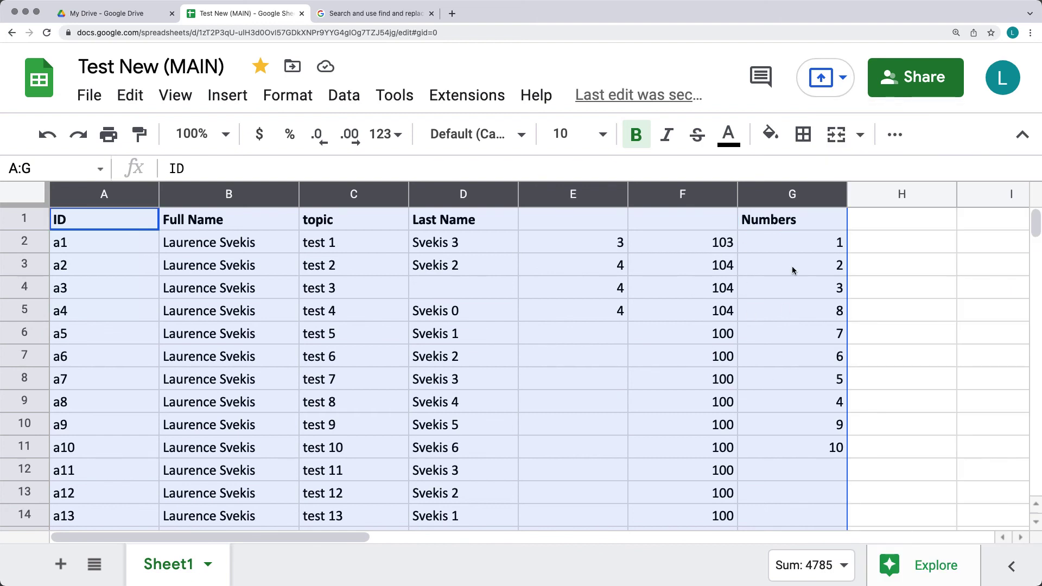
Sort the range of columns A to G, treating the first row as a header, by Numbers from Z to A
click(335, 99)
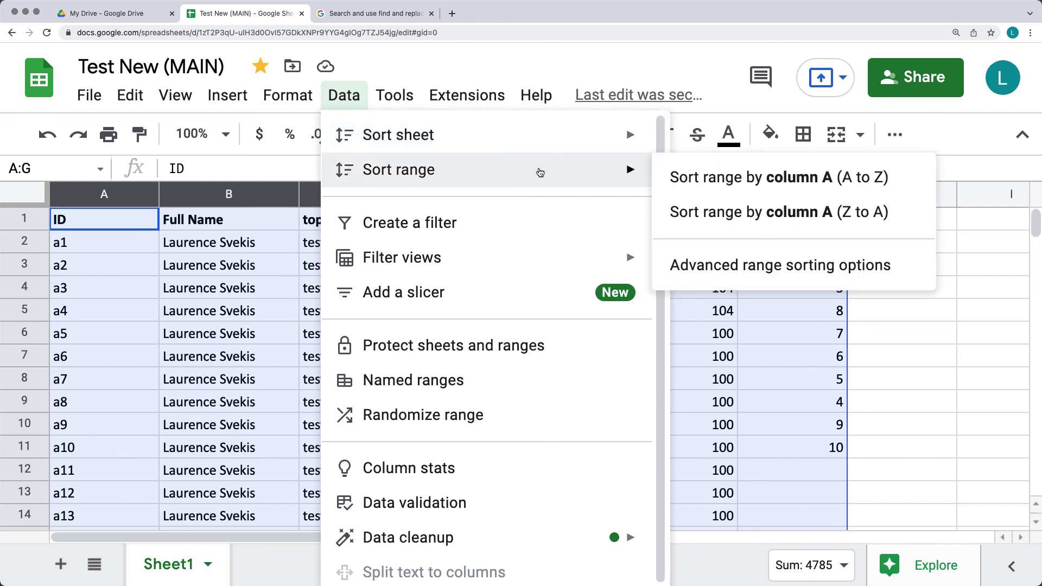
click(767, 272)
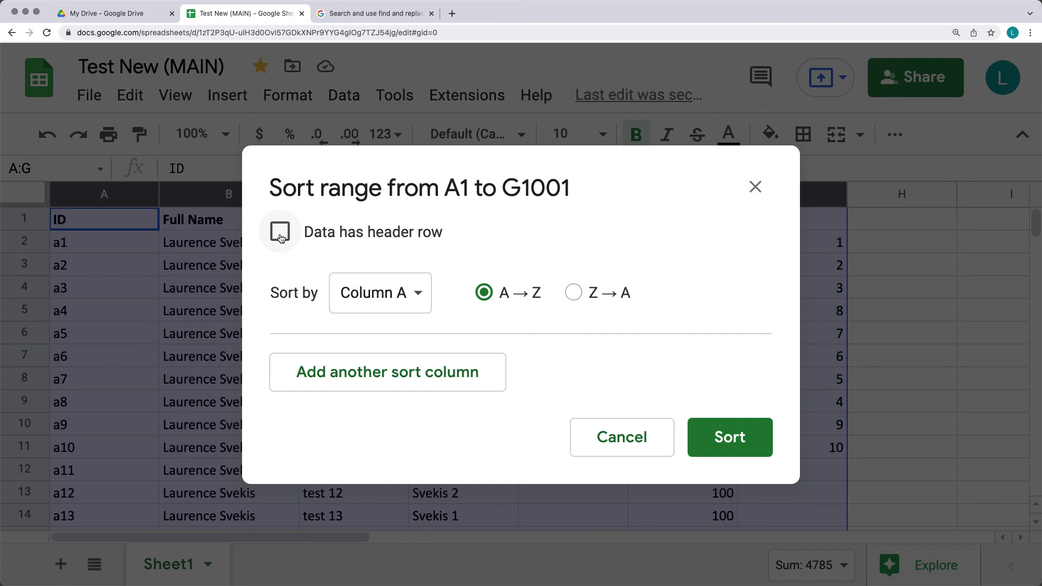
click(281, 238)
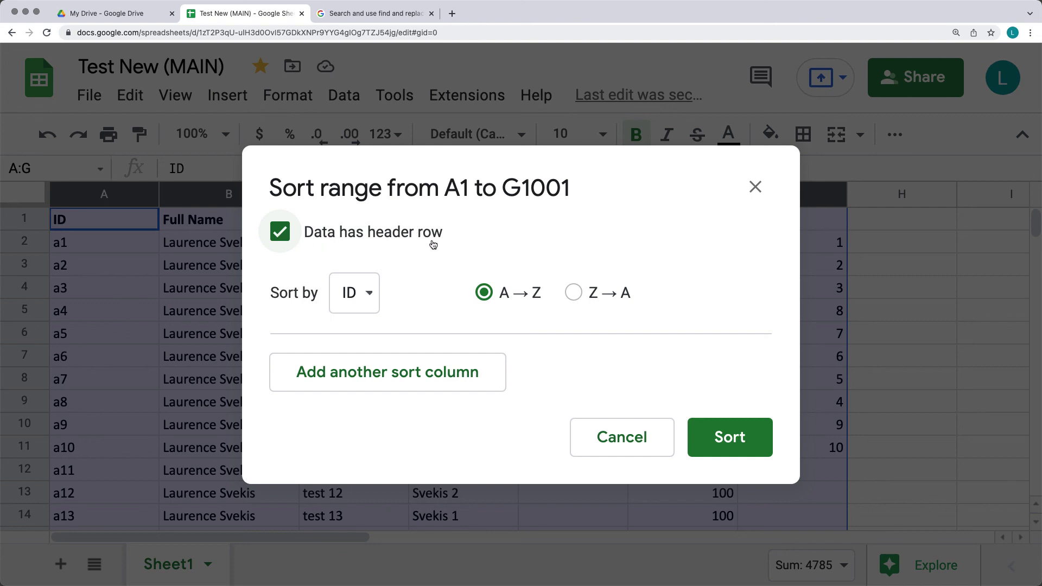
click(366, 296)
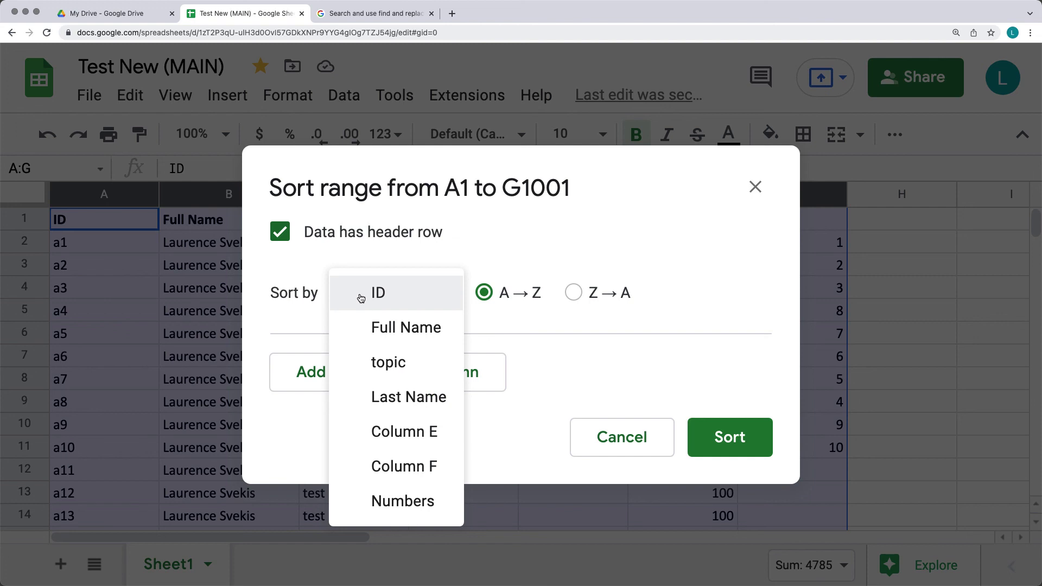
click(406, 500)
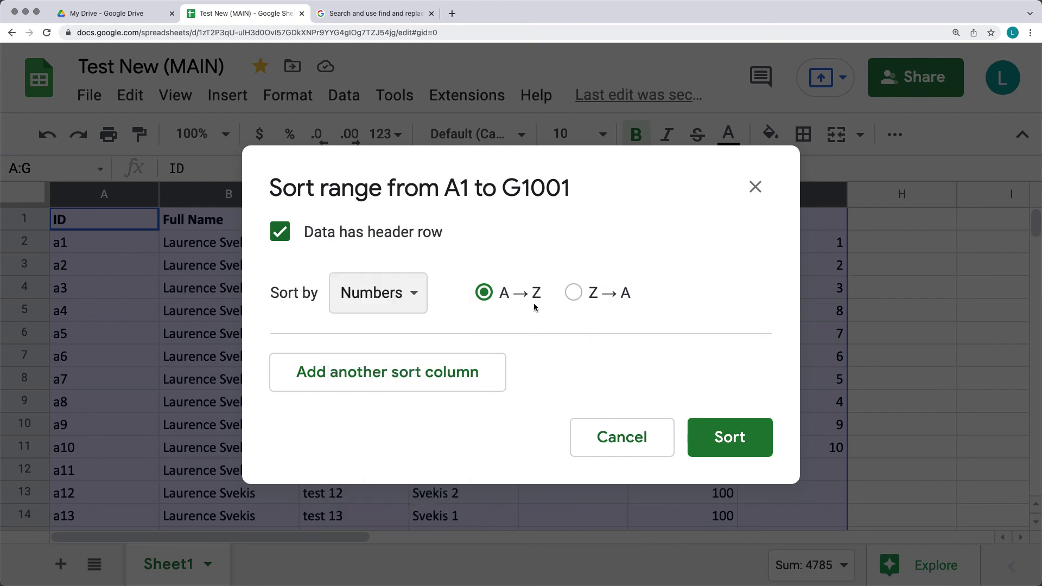
click(572, 295)
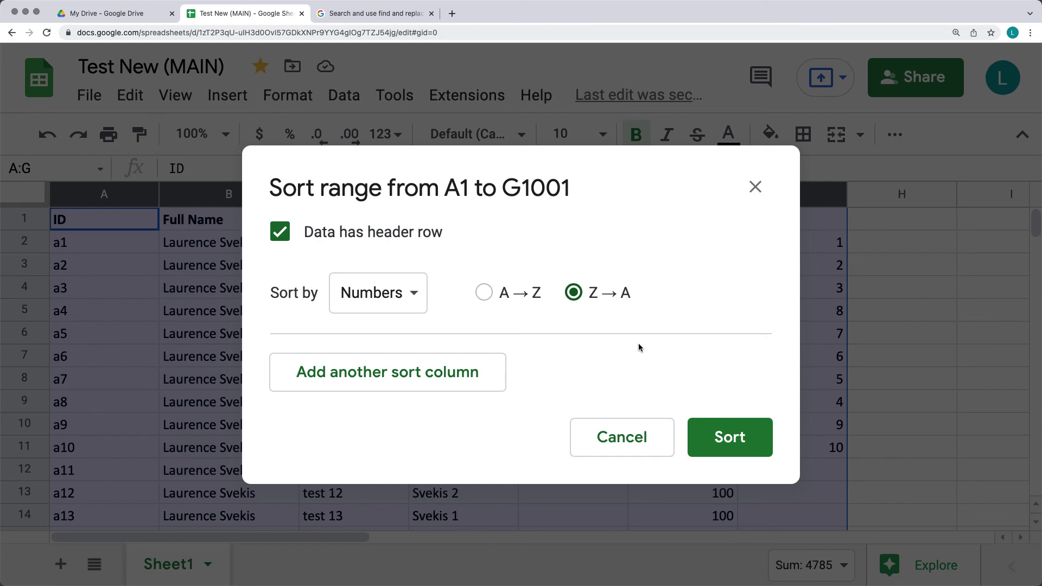
click(729, 440)
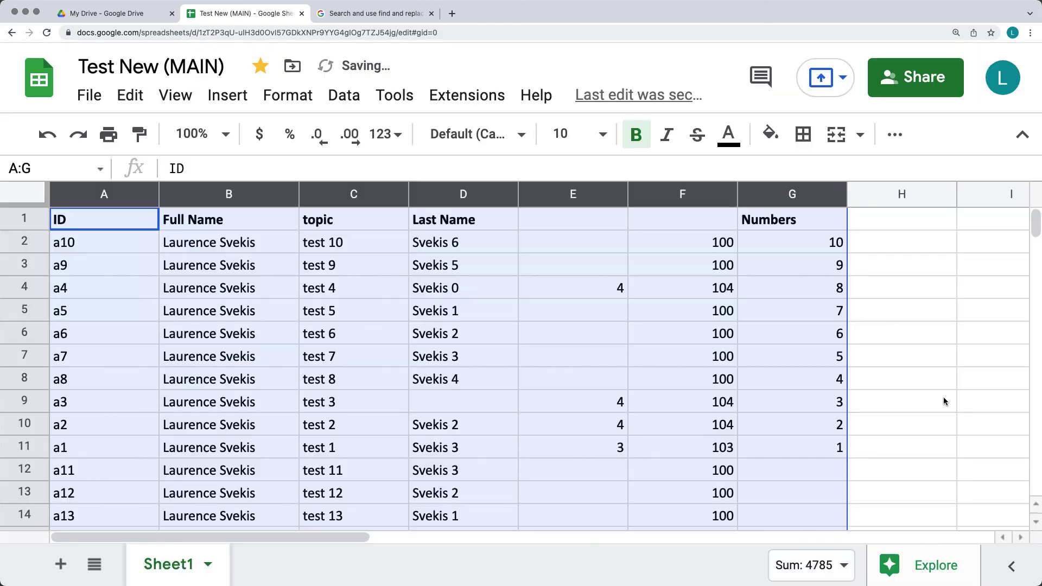
click(909, 333)
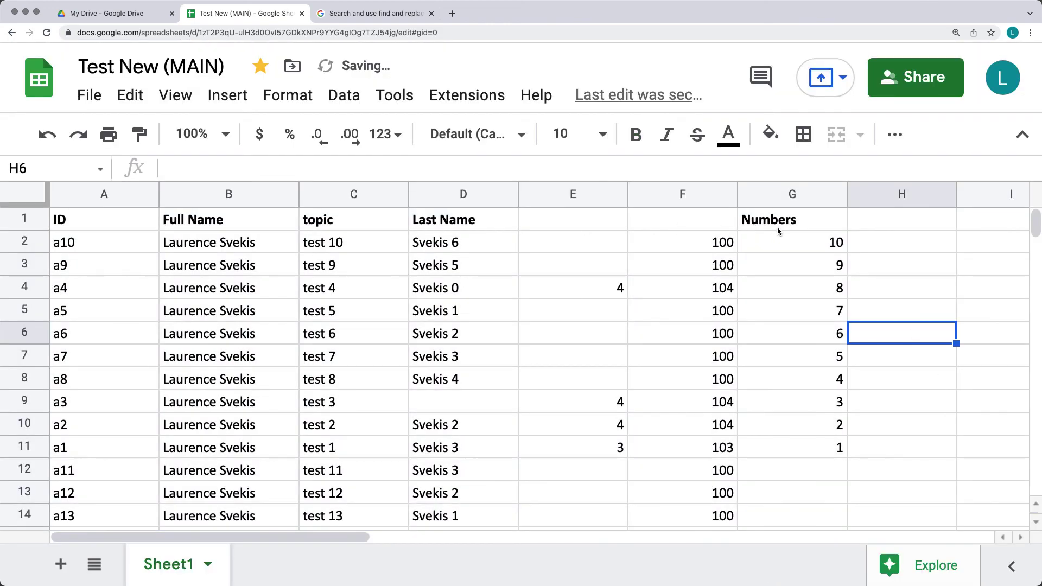
Examine the range-sorted rows A2:G11, the header row, and columns A and G
drag(778, 242, 92, 456)
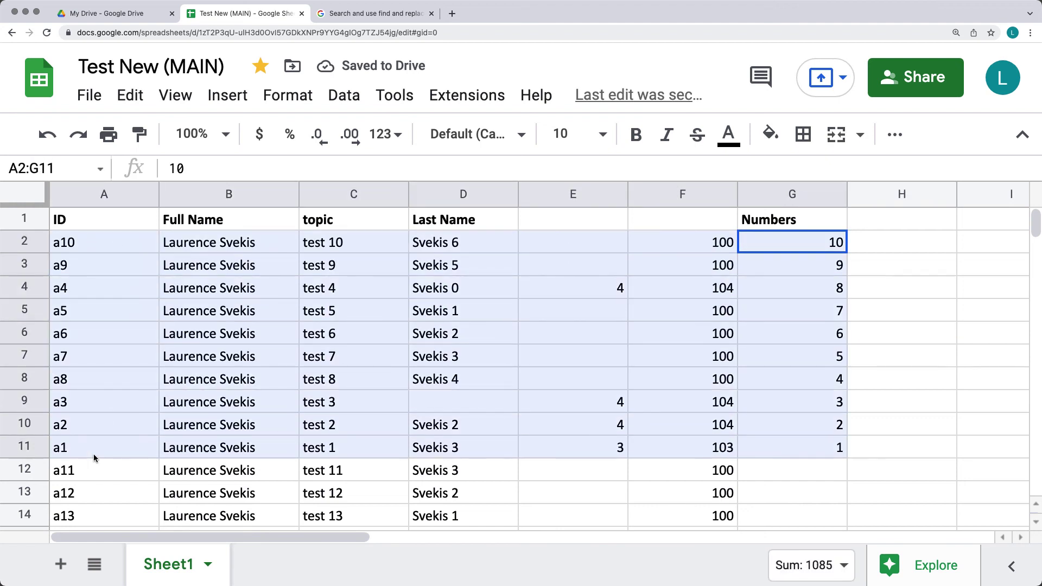
click(751, 239)
click(30, 222)
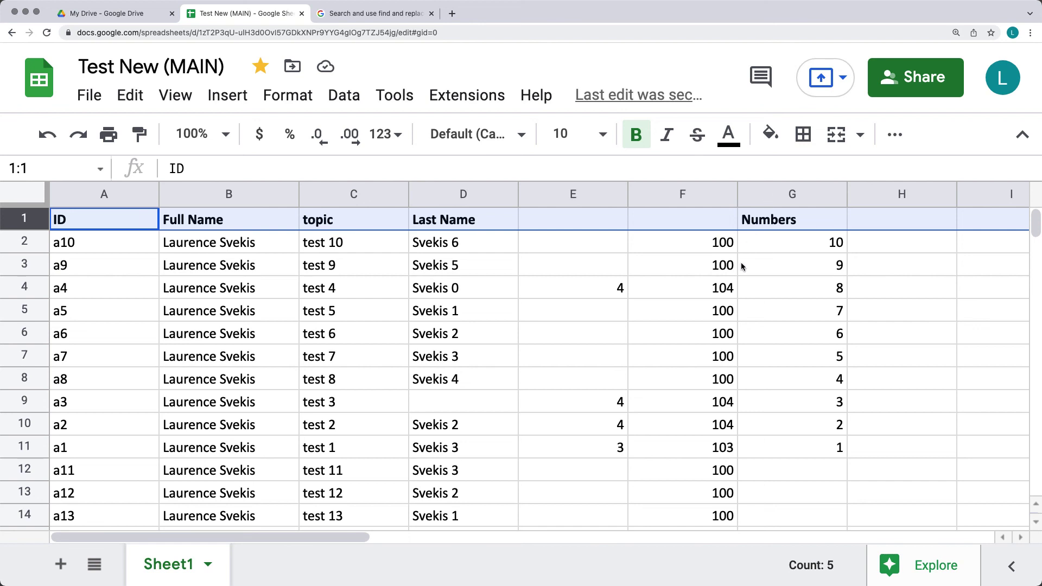
click(95, 191)
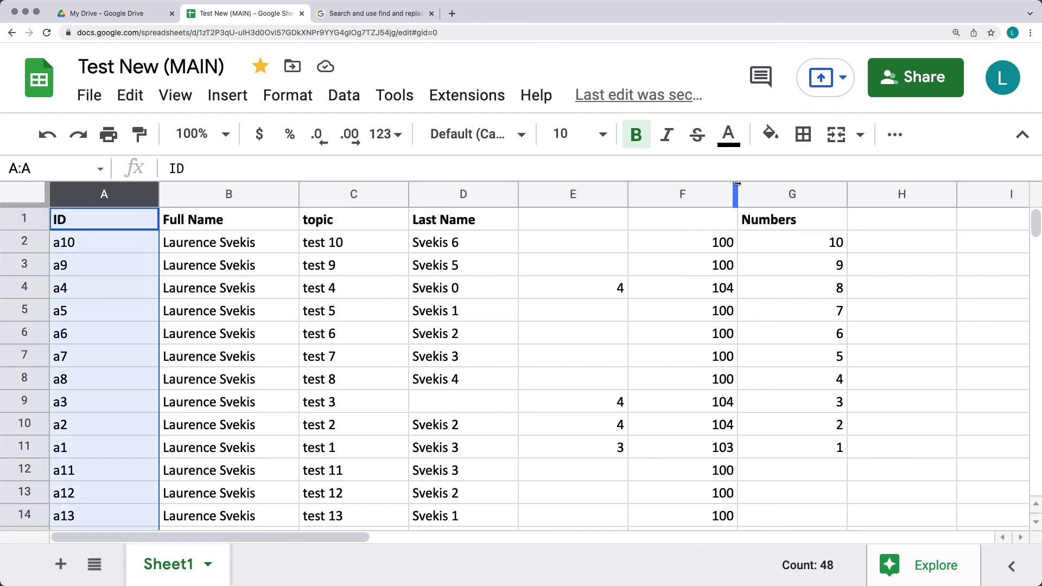
click(754, 191)
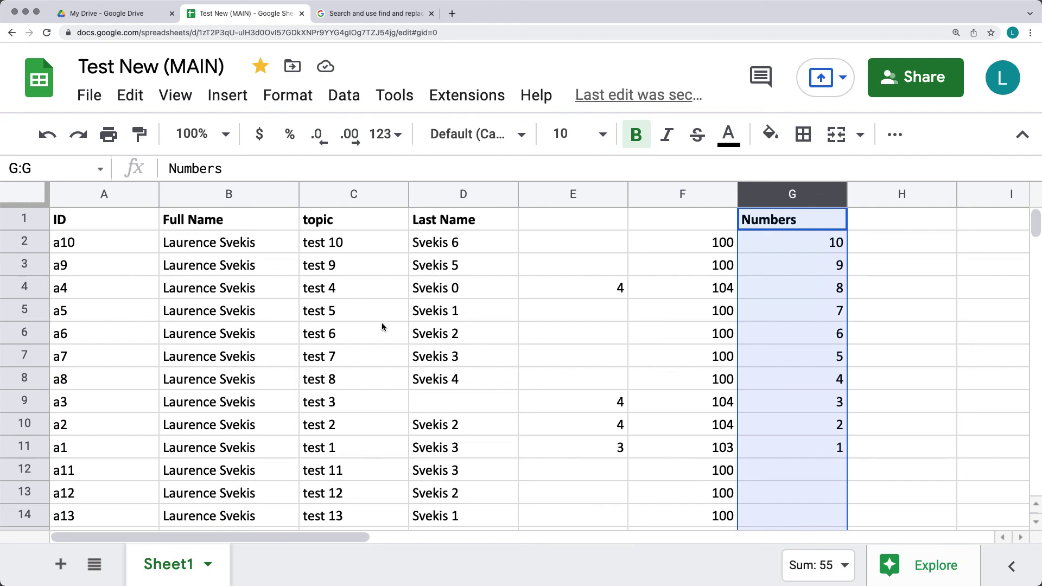
click(805, 428)
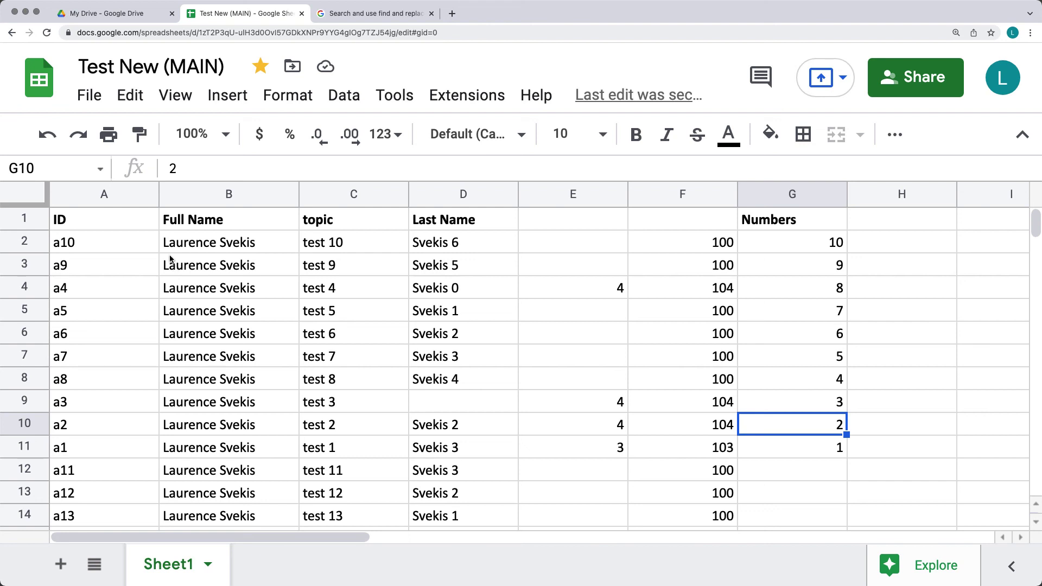
key(super+Up)
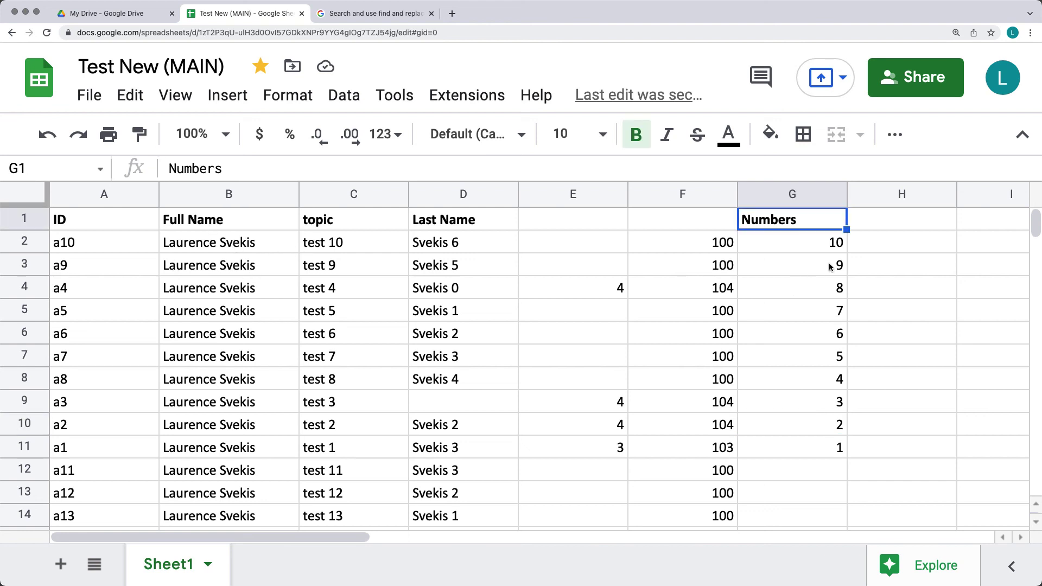
click(903, 249)
Freeze the sheet up to row 1 so that the header row is excluded from sorting
click(24, 219)
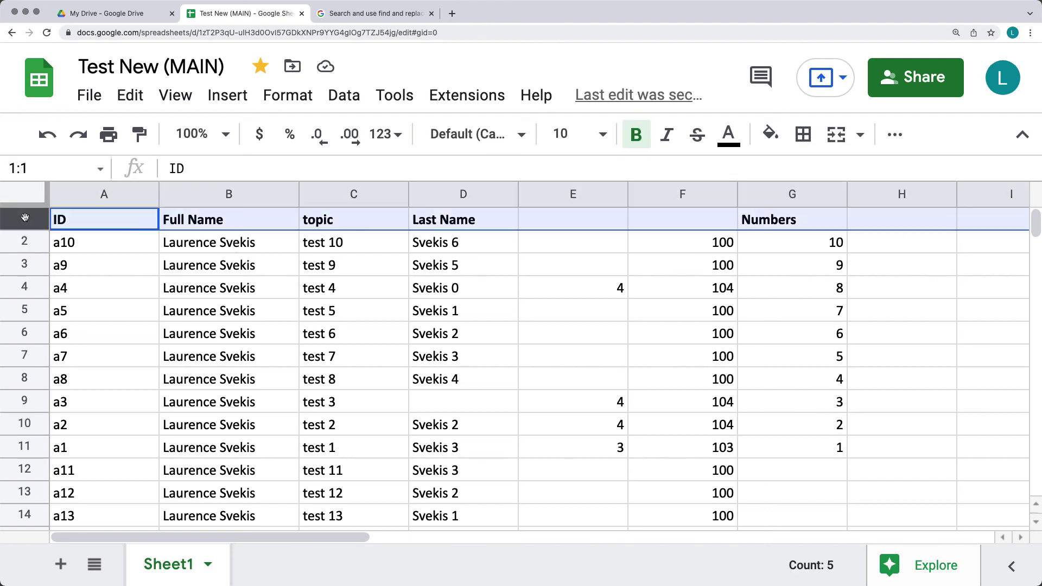
right_click(24, 219)
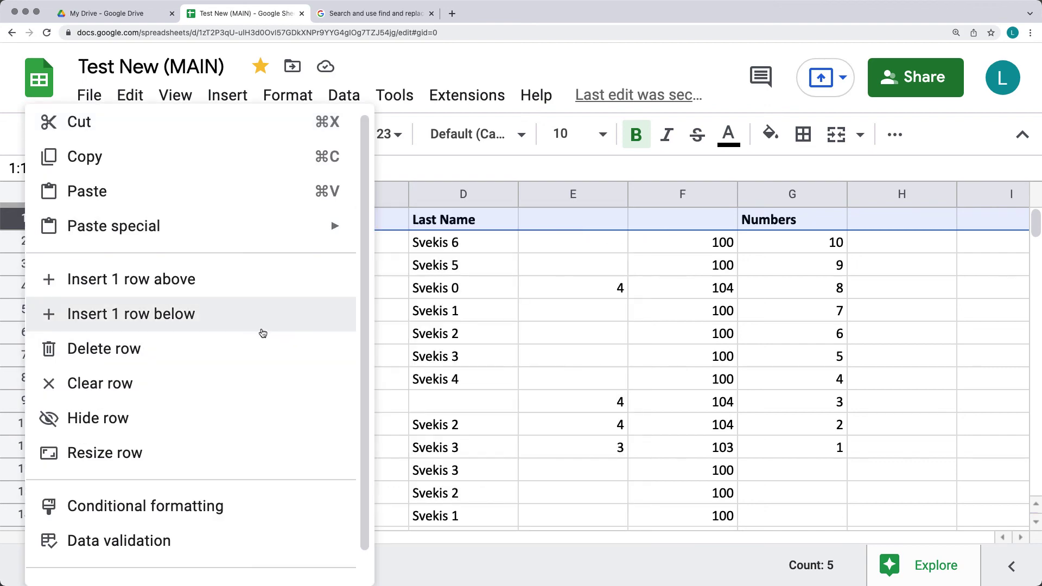
scroll(214, 494, down, 1)
mouse_move(201, 552)
click(403, 392)
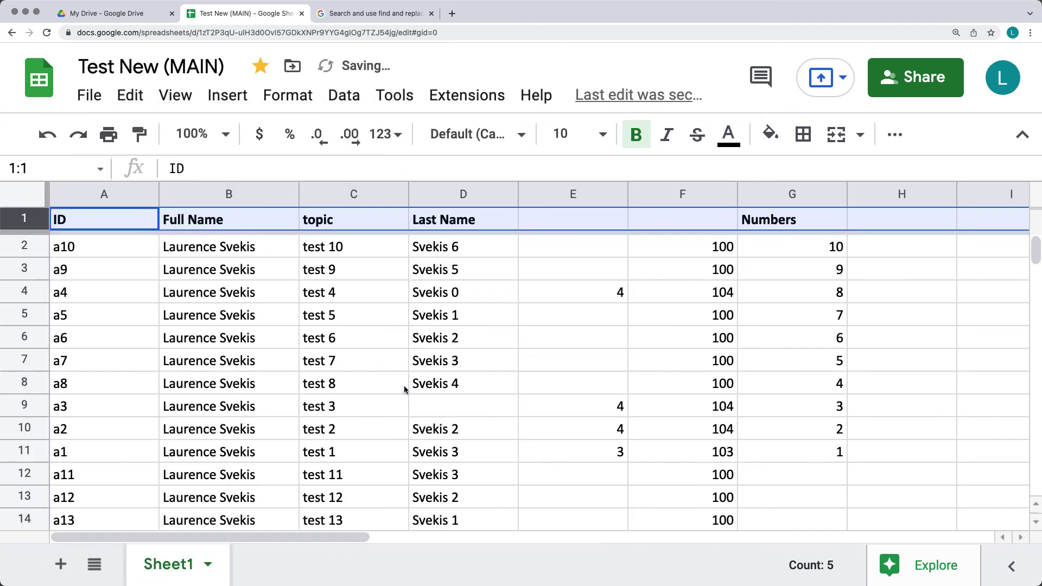
click(861, 312)
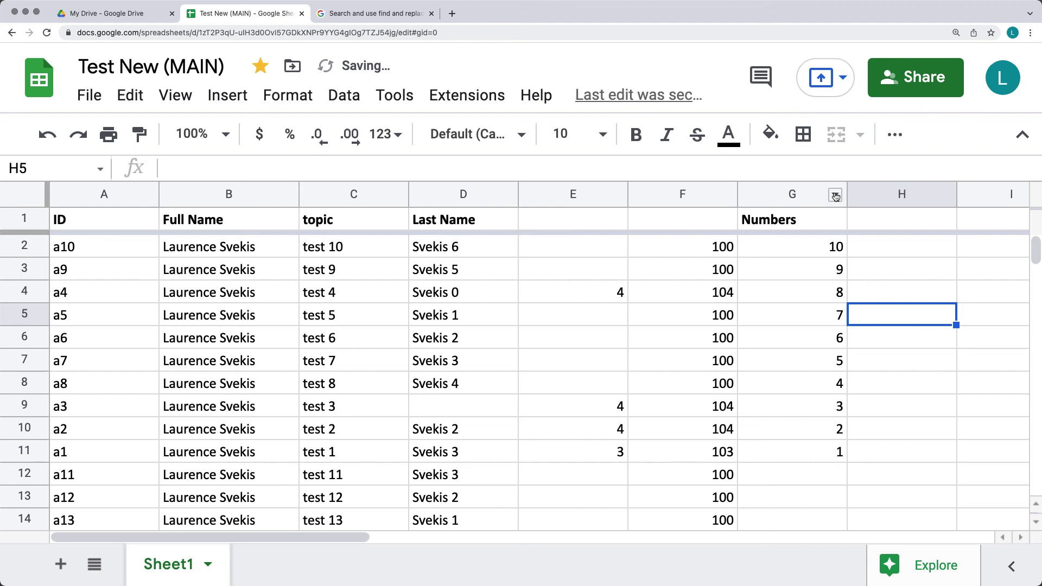
Sort the whole sheet by column G from A to Z, and re-sort it by the same column from Z to A
click(835, 197)
click(898, 502)
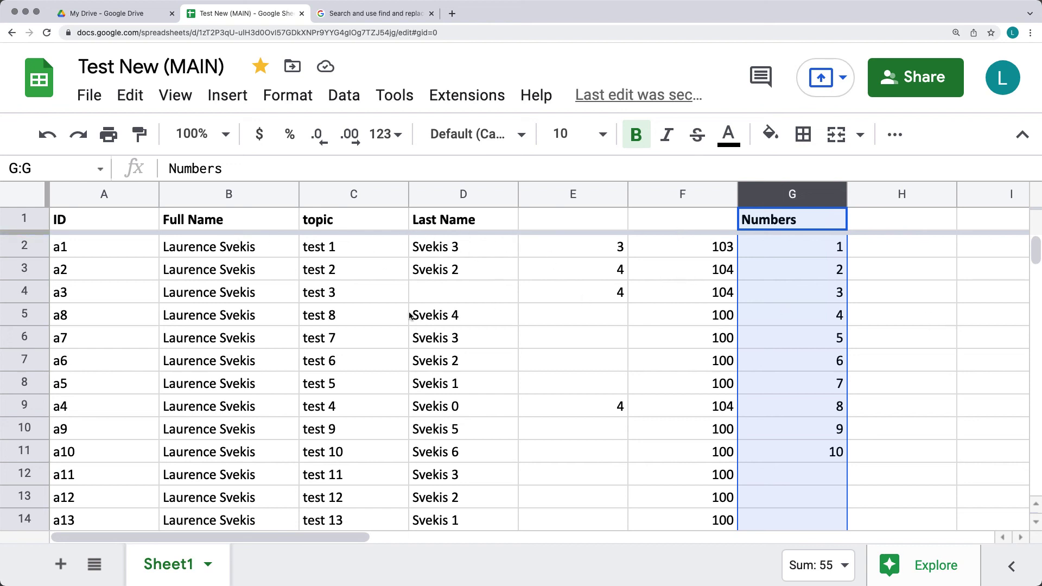
click(825, 201)
click(895, 539)
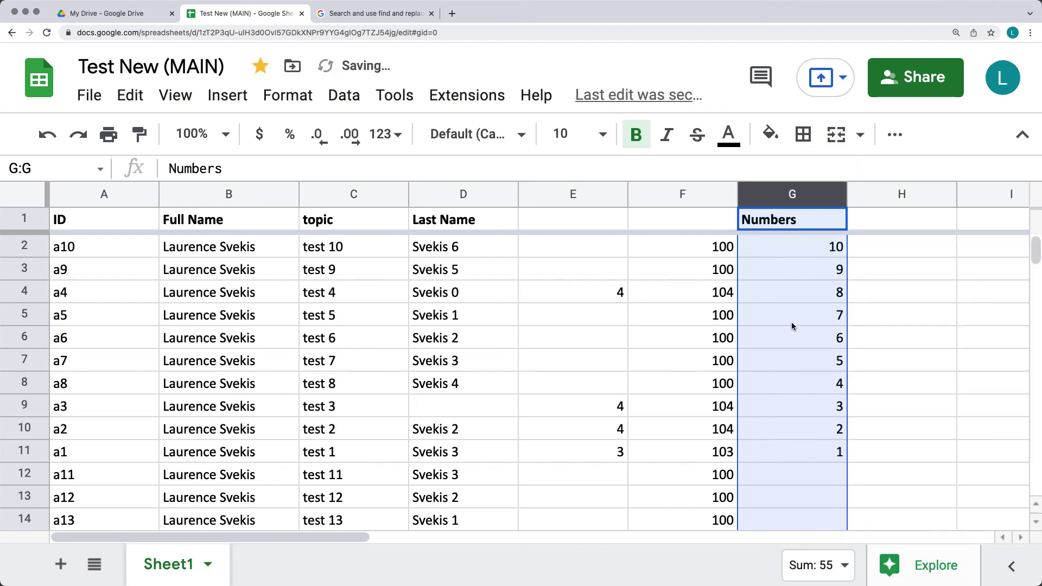